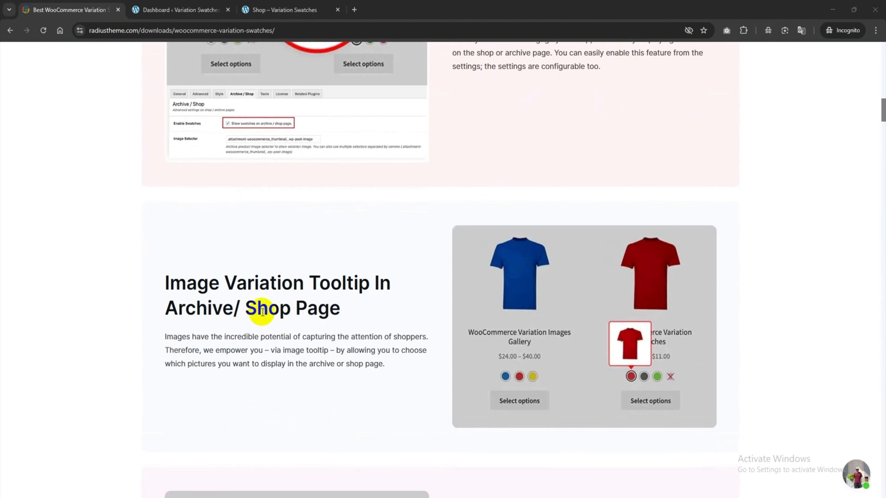
Step: Review the Variation Swatches plugin's feature sections, from the archive page tooltips through to the license pricing
{"action": "scroll", "coordinate": [642, 381], "scroll_direction": "down", "scroll_amount": 8}
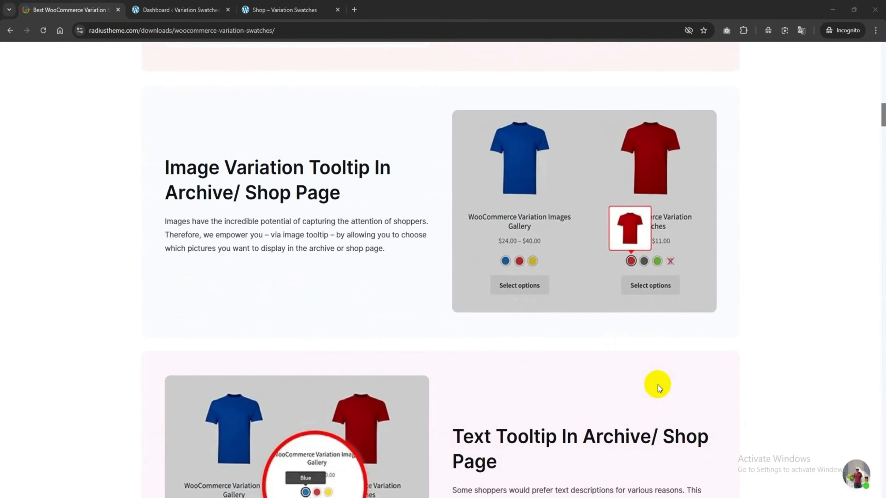
{"action": "scroll", "coordinate": [275, 299], "scroll_direction": "down", "scroll_amount": 12}
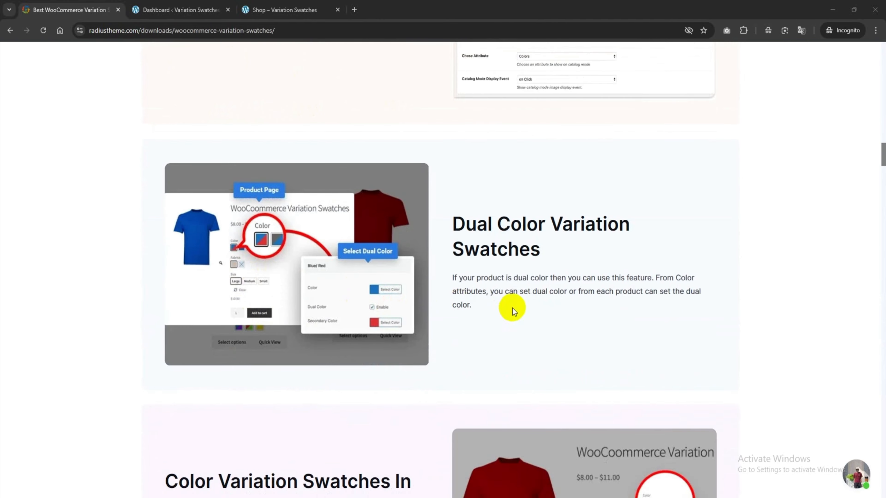
{"action": "scroll", "coordinate": [512, 308], "scroll_direction": "down", "scroll_amount": 13}
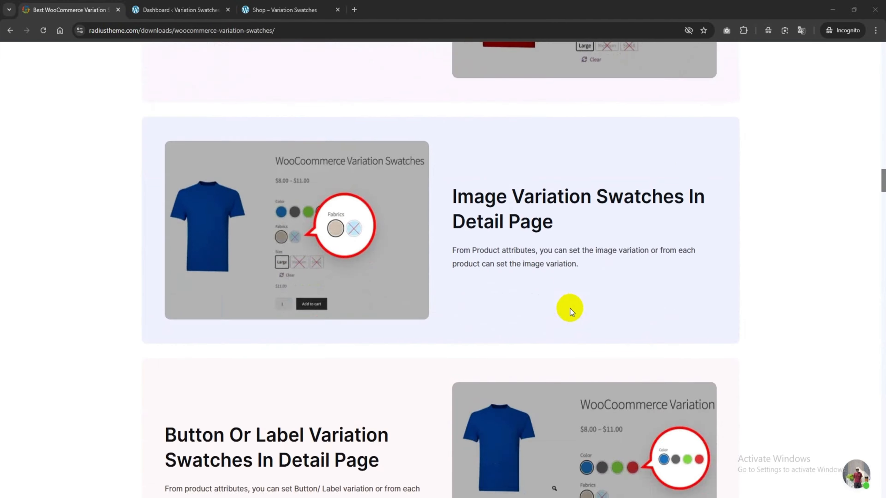
{"action": "scroll", "coordinate": [571, 308], "scroll_direction": "down", "scroll_amount": 20}
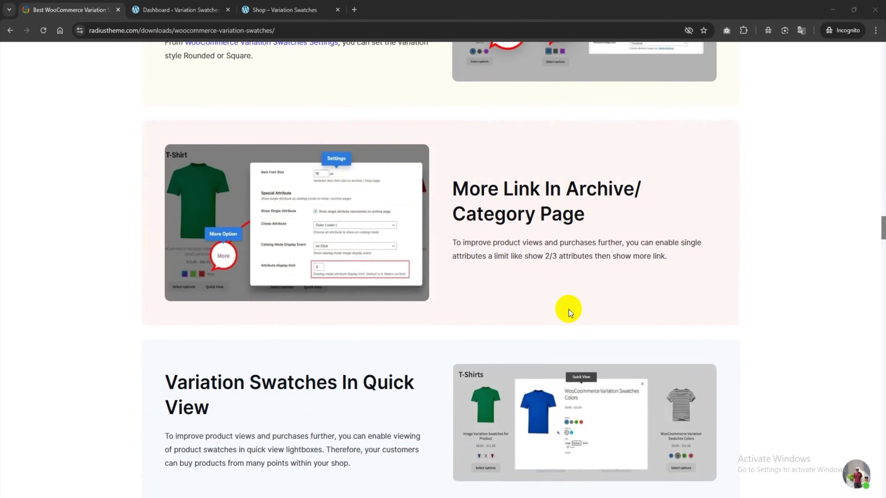
{"action": "scroll", "coordinate": [569, 309], "scroll_direction": "down", "scroll_amount": 20}
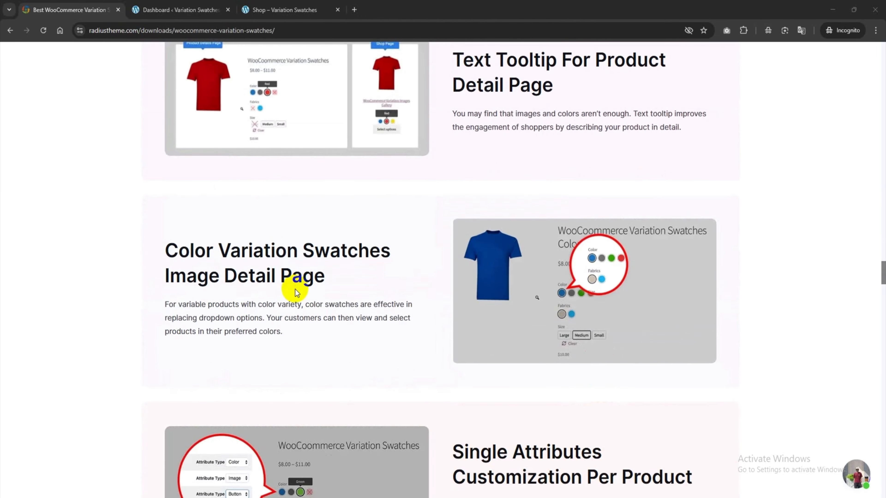
{"action": "scroll", "coordinate": [584, 261], "scroll_direction": "down", "scroll_amount": 5}
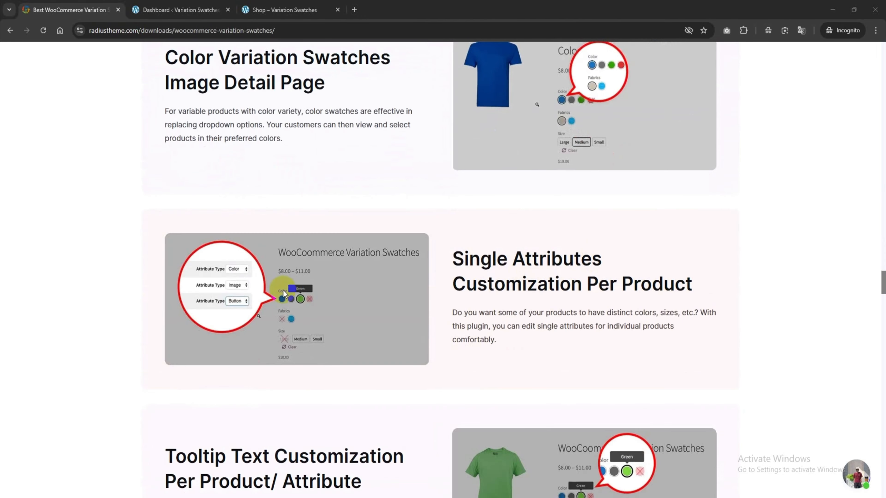
{"action": "scroll", "coordinate": [283, 291], "scroll_direction": "down", "scroll_amount": 20}
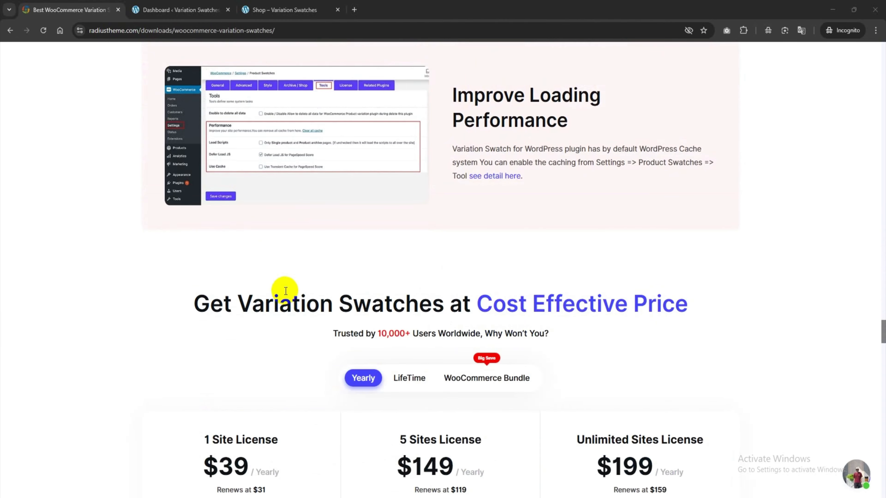
{"action": "scroll", "coordinate": [286, 290], "scroll_direction": "down", "scroll_amount": 6}
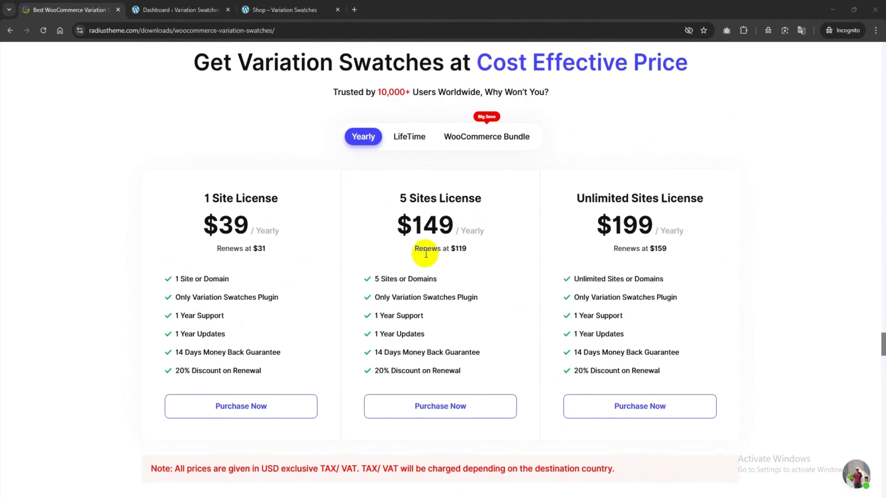
Step: Compare the plugin's LifeTime, WooCommerce Bundle and Yearly license plans
{"action": "left_click", "coordinate": [410, 138]}
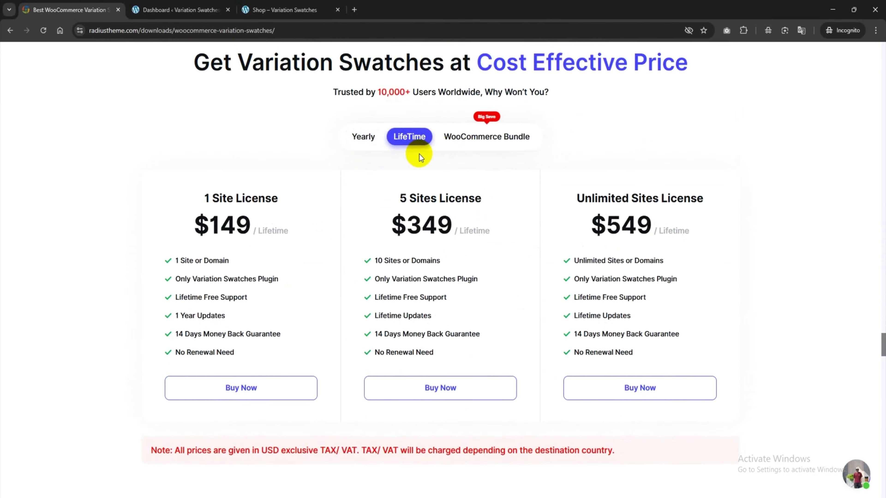
{"action": "left_click", "coordinate": [471, 142]}
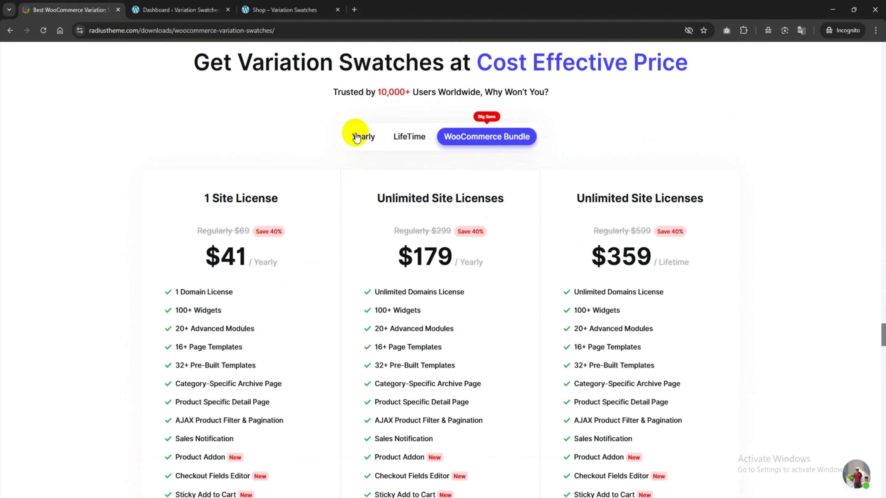
{"action": "left_click", "coordinate": [357, 137]}
Step: Switch to the WordPress dashboard, open the page for adding plugins and search for "variation swatches"
{"action": "left_click", "coordinate": [176, 9]}
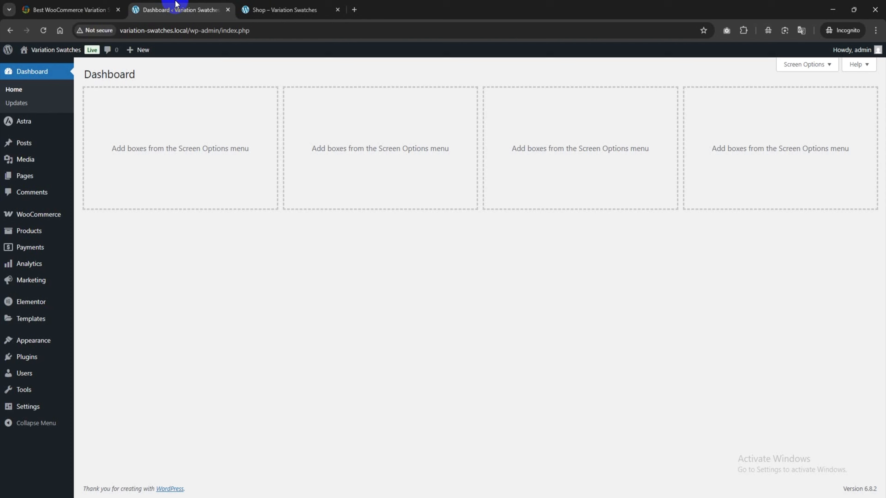
{"action": "mouse_move", "coordinate": [21, 357]}
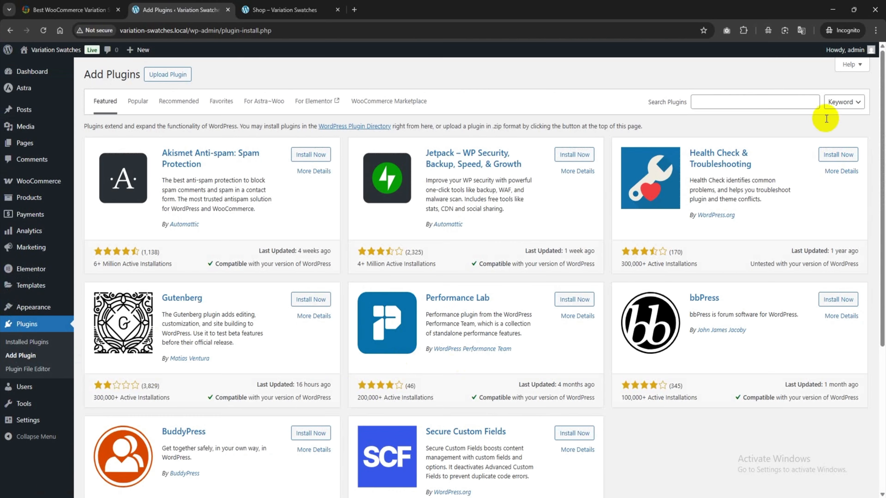
{"action": "left_click", "coordinate": [758, 105]}
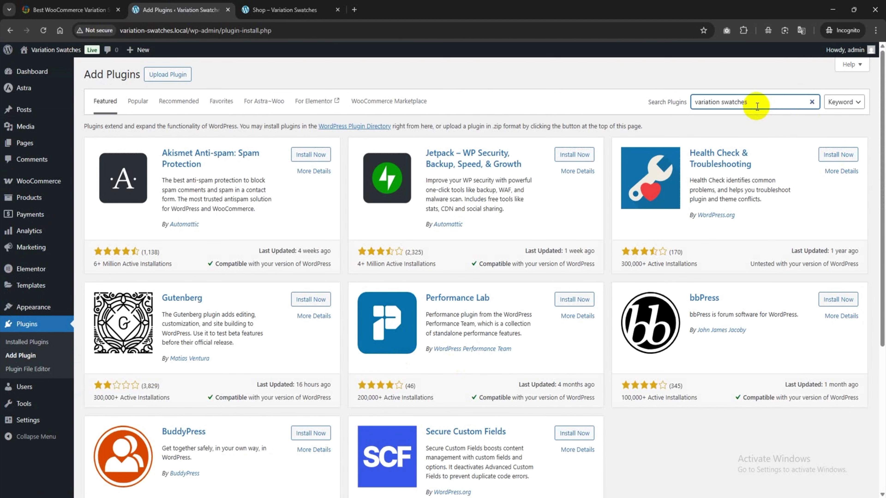
{"action": "type", "text": "variation swatches"}
Step: Install and activate the Variation Swatches for WooCommerce plugin by RadiusTheme
{"action": "scroll", "coordinate": [704, 157], "scroll_direction": "down", "scroll_amount": 2}
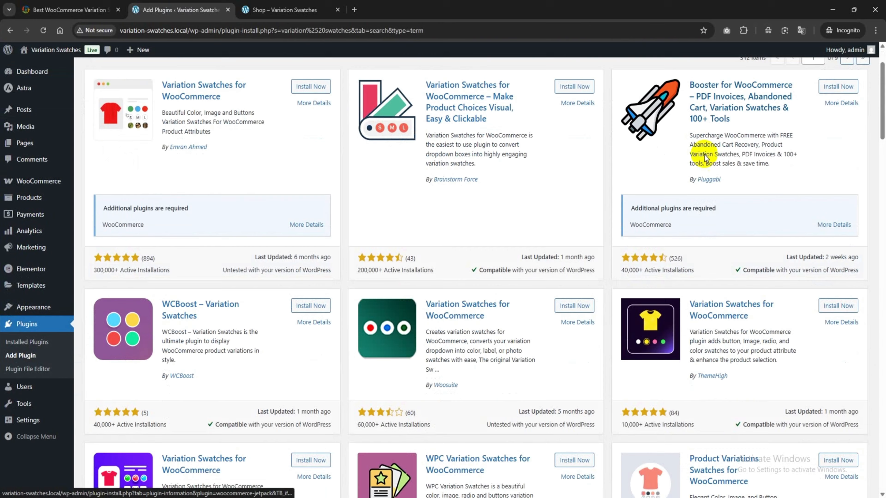
{"action": "scroll", "coordinate": [705, 157], "scroll_direction": "down", "scroll_amount": 2}
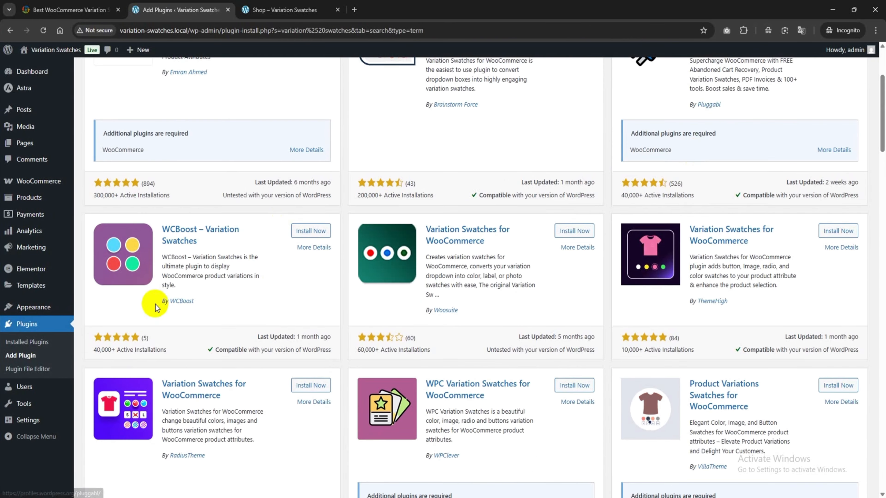
{"action": "left_click", "coordinate": [301, 388]}
{"action": "scroll", "coordinate": [301, 391], "scroll_direction": "down", "scroll_amount": 1}
{"action": "mouse_move", "coordinate": [208, 410]}
{"action": "left_mouse_down"}
{"action": "mouse_move", "coordinate": [149, 412]}
{"action": "mouse_move", "coordinate": [221, 411]}
{"action": "left_mouse_up"}
{"action": "left_click", "coordinate": [314, 338]}
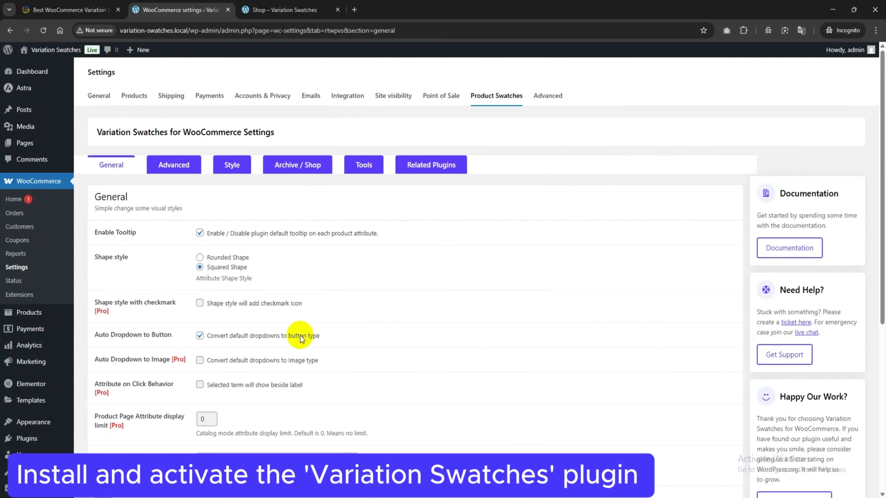
Step: Upload woo-product-variation-swatches-pro.2.2.7.1.zip as a new plugin, then install and activate it
{"action": "scroll", "coordinate": [300, 337], "scroll_direction": "down", "scroll_amount": 5}
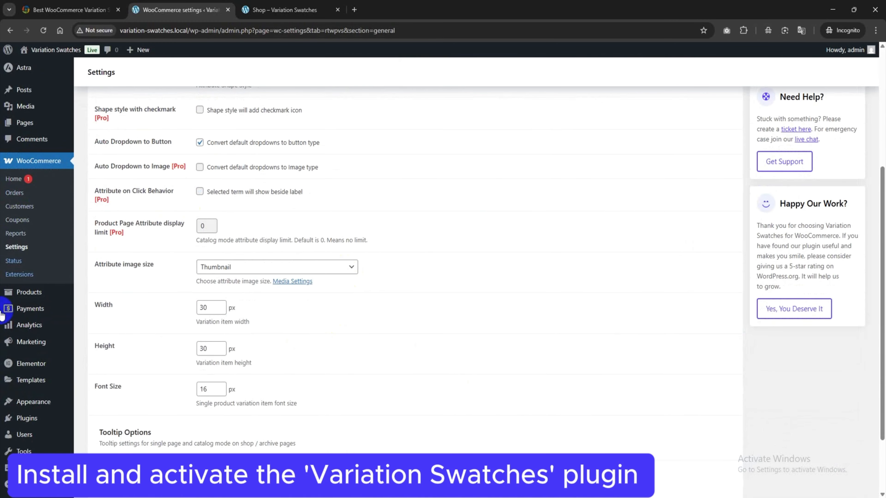
{"action": "mouse_move", "coordinate": [27, 418]}
{"action": "left_click", "coordinate": [109, 439]}
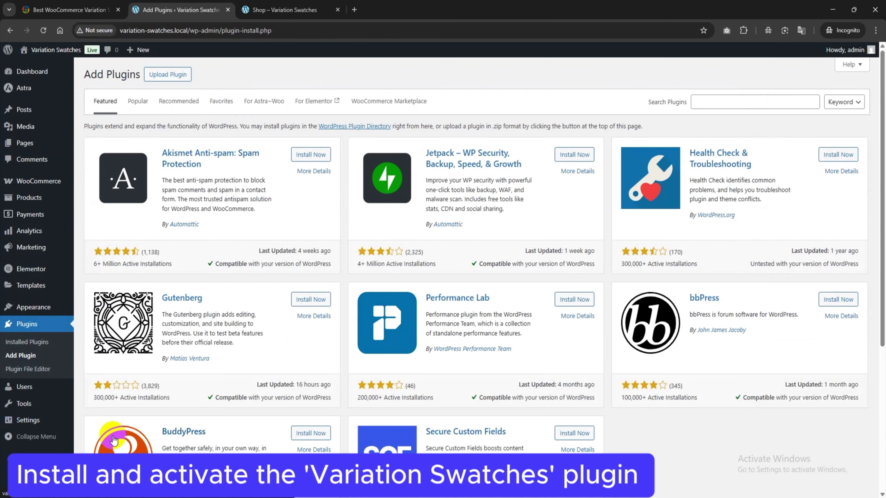
{"action": "left_click", "coordinate": [168, 75]}
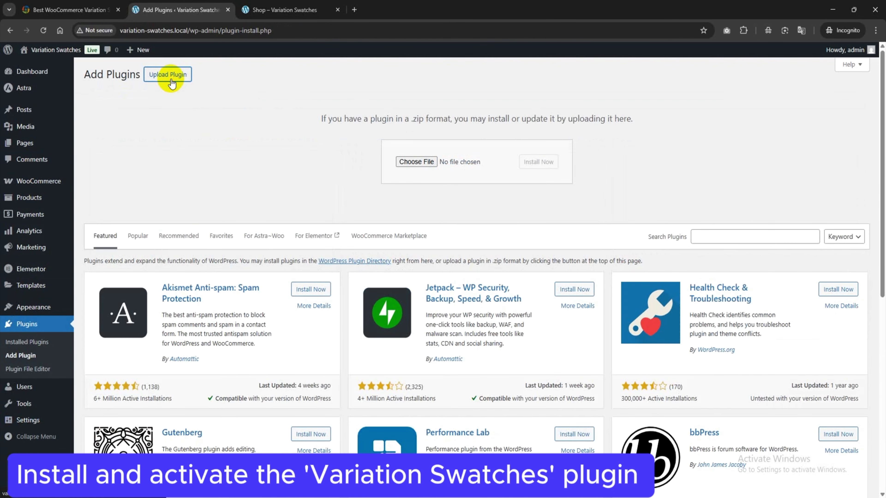
{"action": "left_click", "coordinate": [412, 161]}
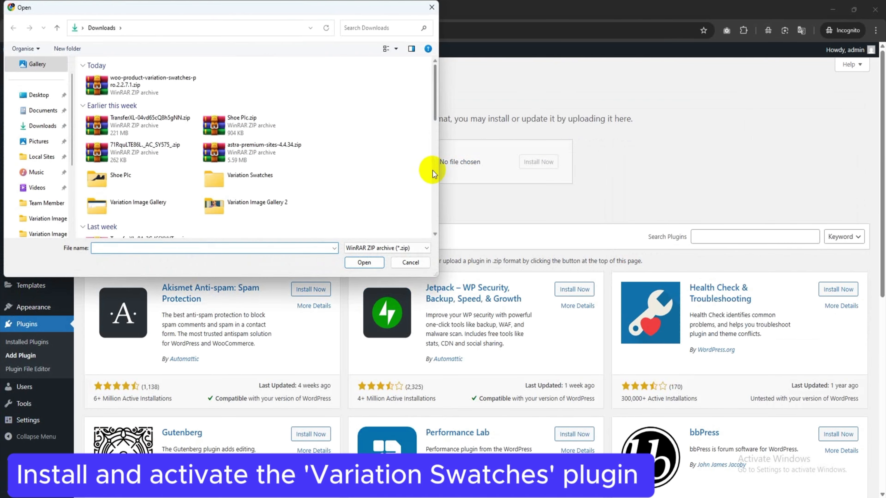
{"action": "left_click", "coordinate": [144, 87]}
{"action": "double_click", "coordinate": [144, 88]}
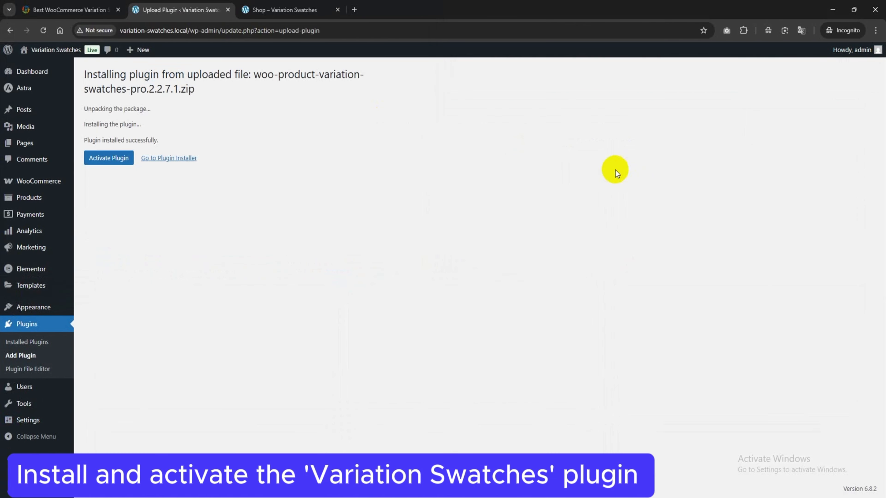
{"action": "left_click", "coordinate": [118, 163]}
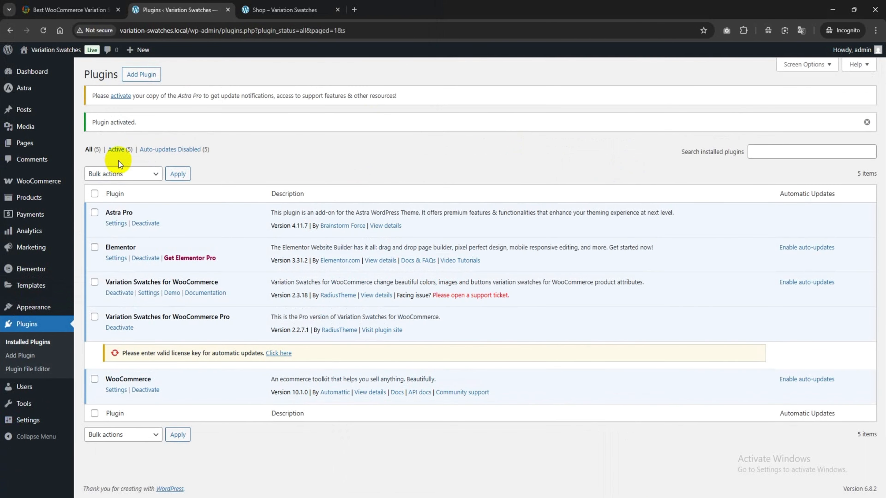
Step: Check the Variation Swatches for WooCommerce plugin and its Pro version in the installed plugins list
{"action": "left_click_drag", "start_coordinate": [105, 317], "coordinate": [235, 319]}
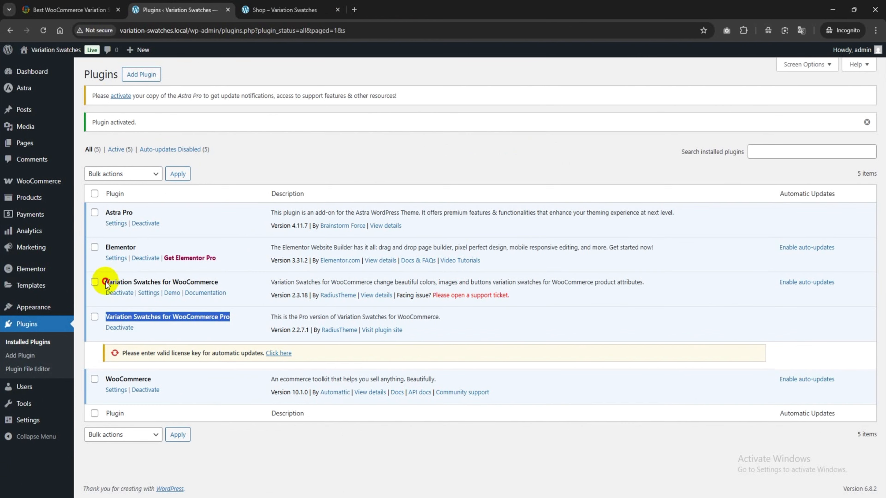
{"action": "left_click_drag", "start_coordinate": [107, 281], "coordinate": [217, 285]}
{"action": "left_click", "coordinate": [226, 318]}
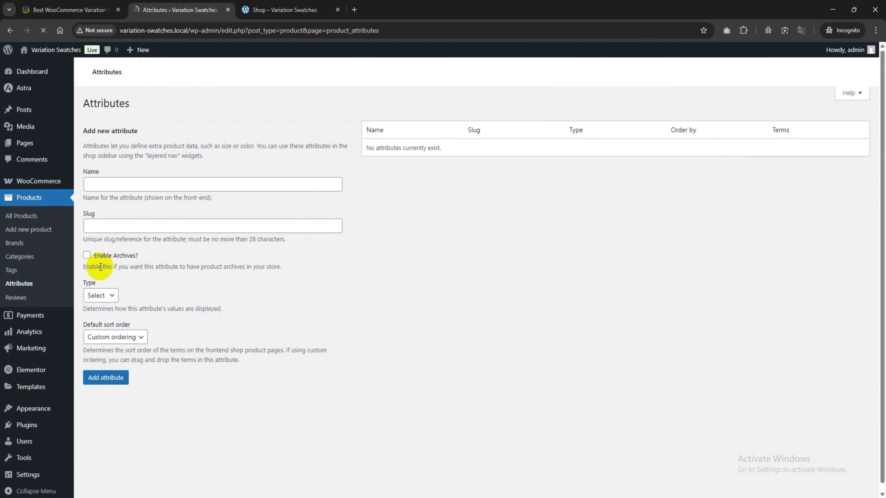
Step: In the product attributes, add a new attribute named Color with the Color type
{"action": "left_click", "coordinate": [110, 218]}
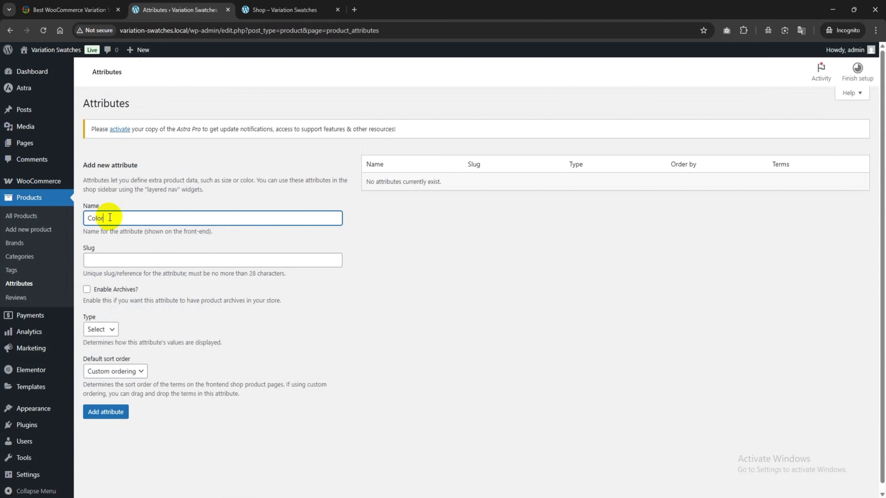
{"action": "scroll", "coordinate": [125, 262], "scroll_direction": "down", "scroll_amount": 1}
{"action": "left_click", "coordinate": [99, 323]}
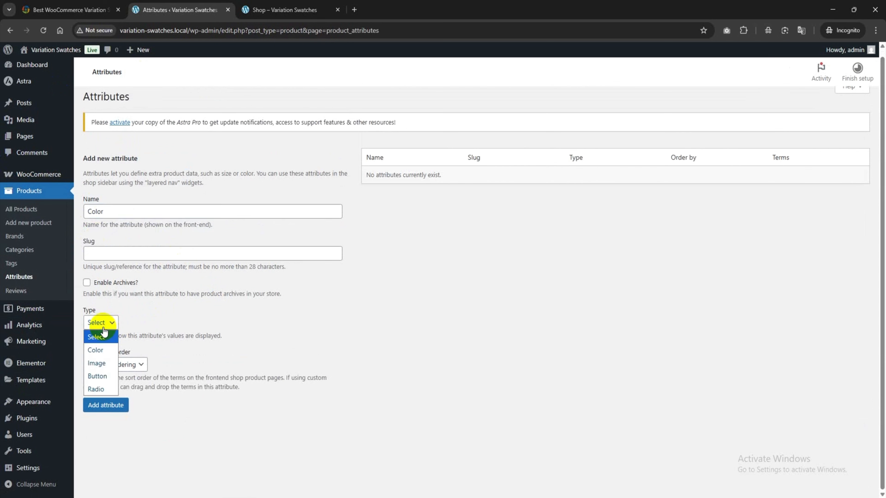
{"action": "left_click", "coordinate": [100, 350]}
{"action": "left_click", "coordinate": [104, 405]}
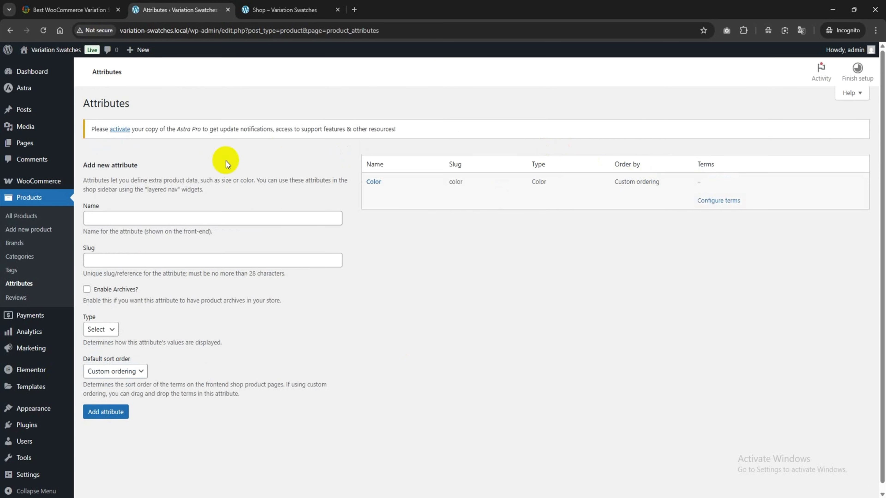
Step: Add a second product attribute named Size, choosing its display type
{"action": "left_click", "coordinate": [133, 214]}
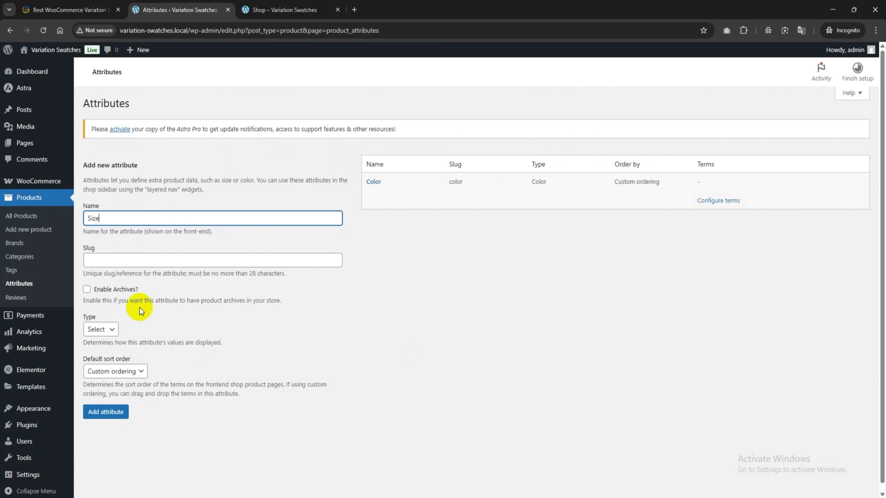
{"action": "scroll", "coordinate": [119, 335], "scroll_direction": "down", "scroll_amount": 1}
{"action": "left_click", "coordinate": [111, 325]}
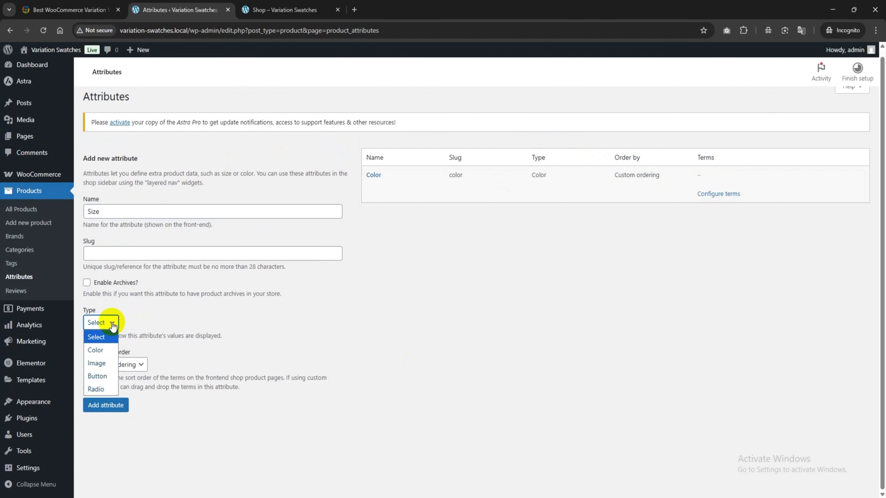
{"action": "left_click", "coordinate": [60, 363]}
{"action": "left_click", "coordinate": [115, 406]}
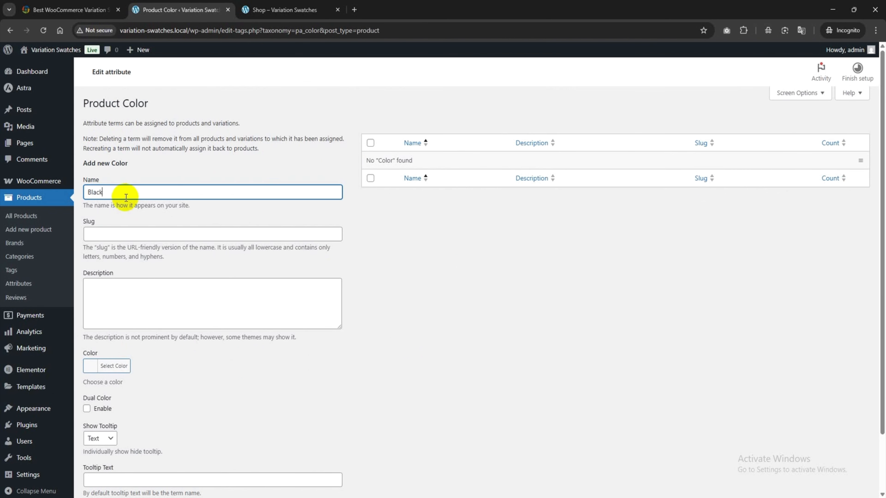
Step: In the terms of the Color attribute, name a new term Black and set its swatch color to black
{"action": "scroll", "coordinate": [124, 198], "scroll_direction": "down", "scroll_amount": 2}
{"action": "left_click", "coordinate": [89, 303]}
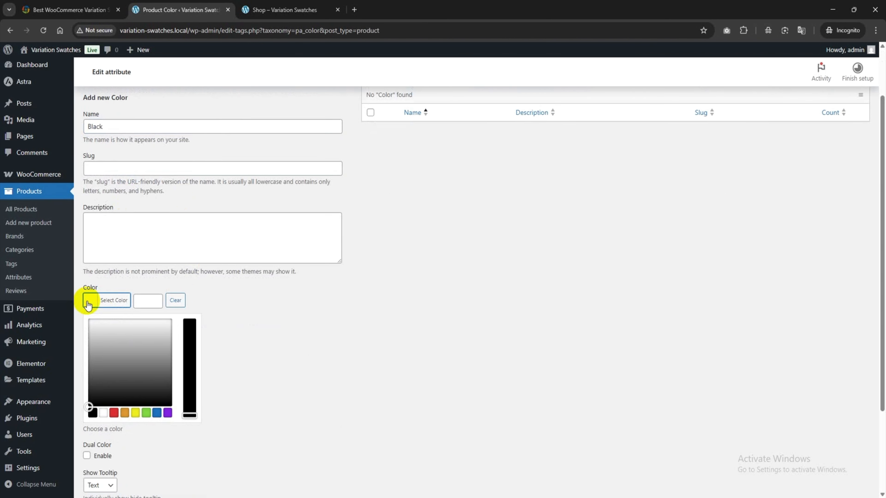
{"action": "left_click_drag", "start_coordinate": [101, 397], "coordinate": [79, 412]}
{"action": "left_click", "coordinate": [93, 307]}
{"action": "left_click", "coordinate": [90, 411]}
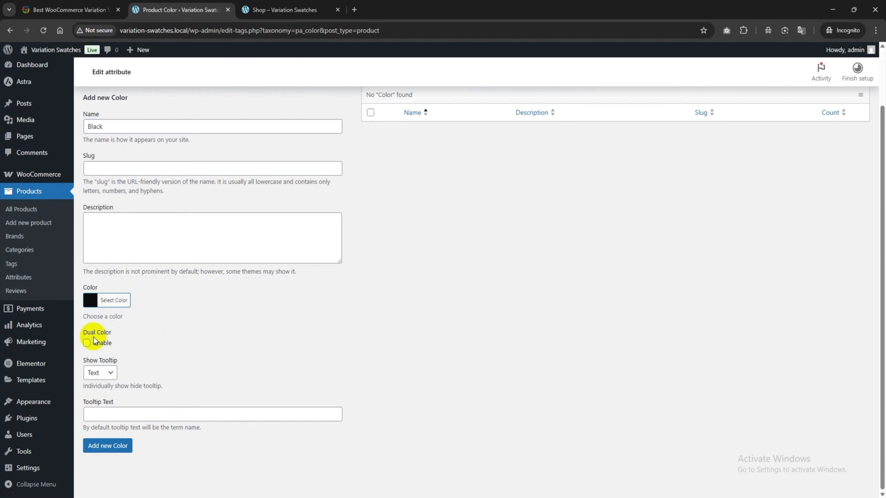
Step: Give the Black term an image tooltip using the black shoe picture red-s.png and add the term to the Color attribute
{"action": "left_click", "coordinate": [111, 372]}
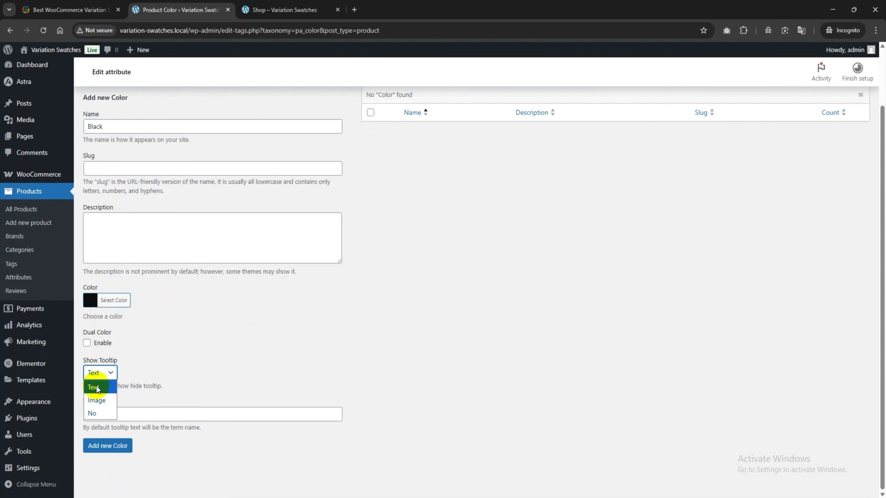
{"action": "left_click", "coordinate": [105, 405]}
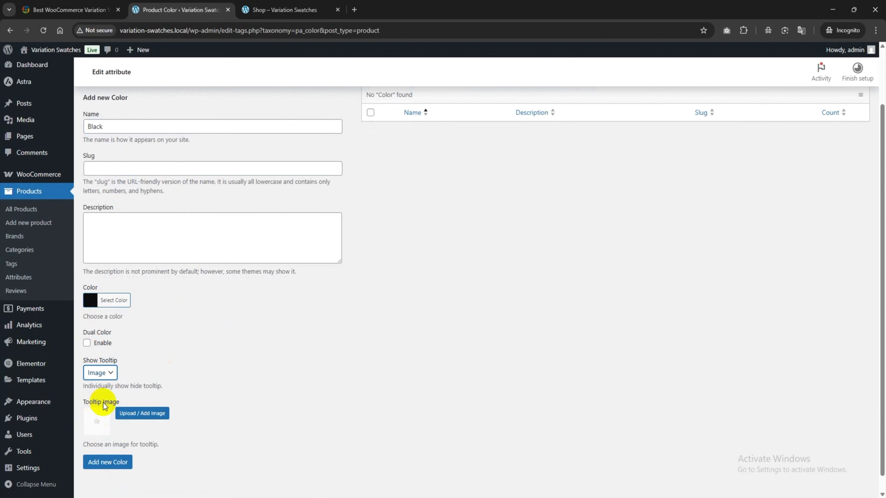
{"action": "left_click", "coordinate": [131, 413]}
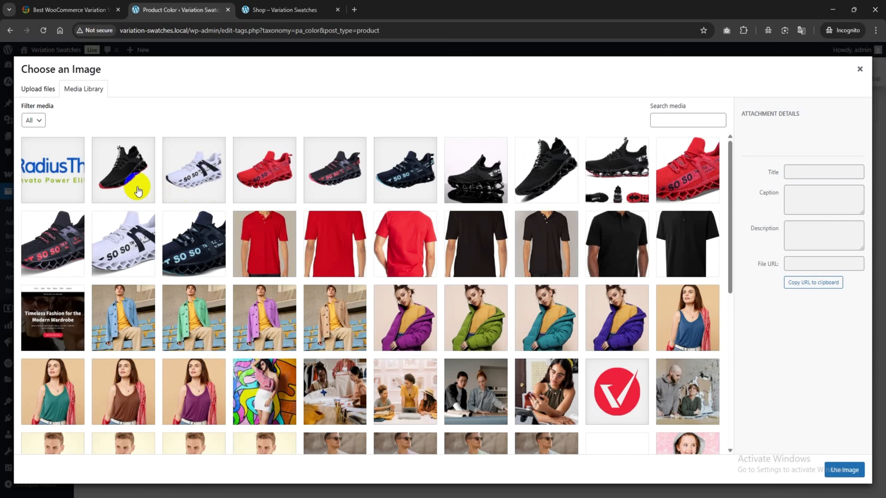
{"action": "left_click", "coordinate": [129, 188]}
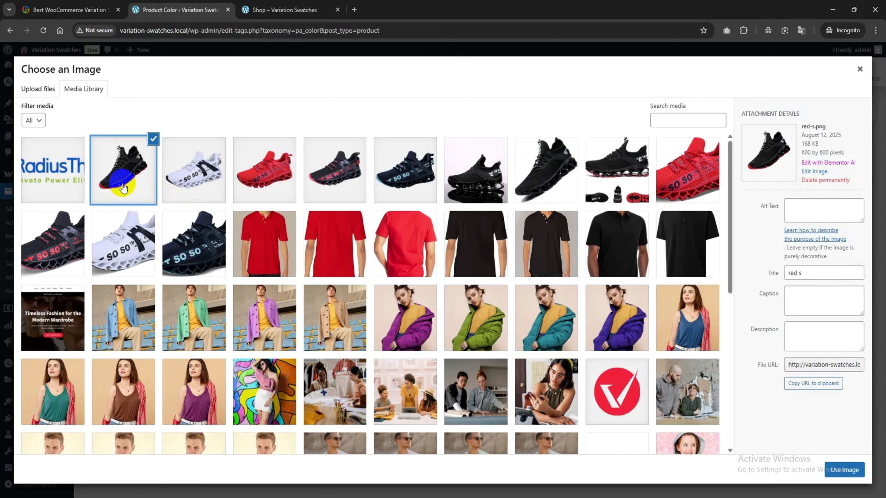
{"action": "left_click", "coordinate": [848, 469]}
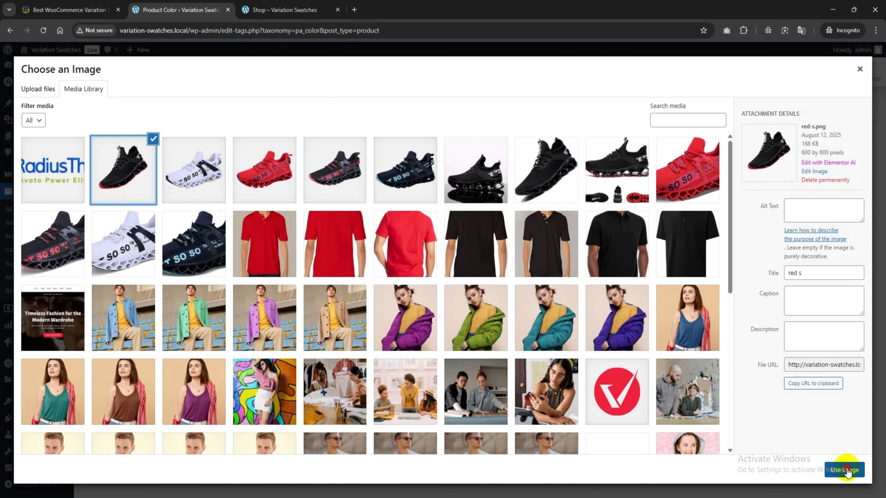
{"action": "scroll", "coordinate": [209, 324], "scroll_direction": "down", "scroll_amount": 1}
{"action": "left_click", "coordinate": [111, 447]}
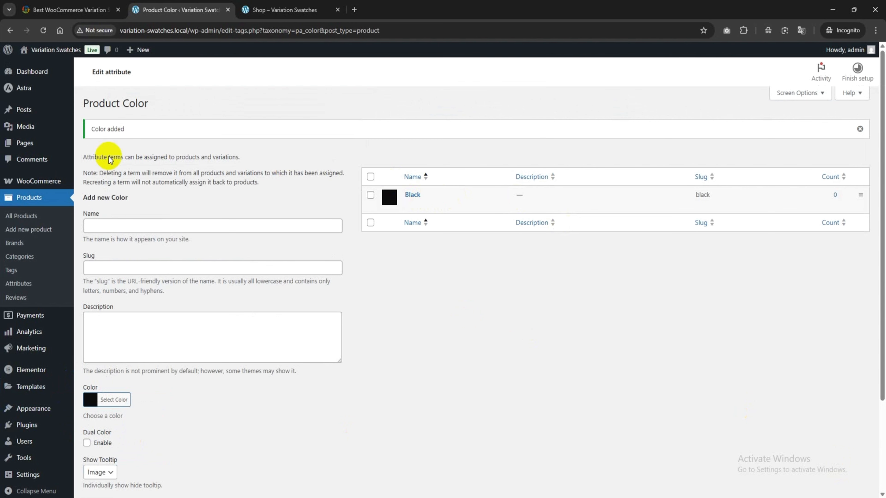
Step: Name a new Color term Red and set its swatch color to pure red, #ff0000
{"action": "left_click", "coordinate": [100, 224]}
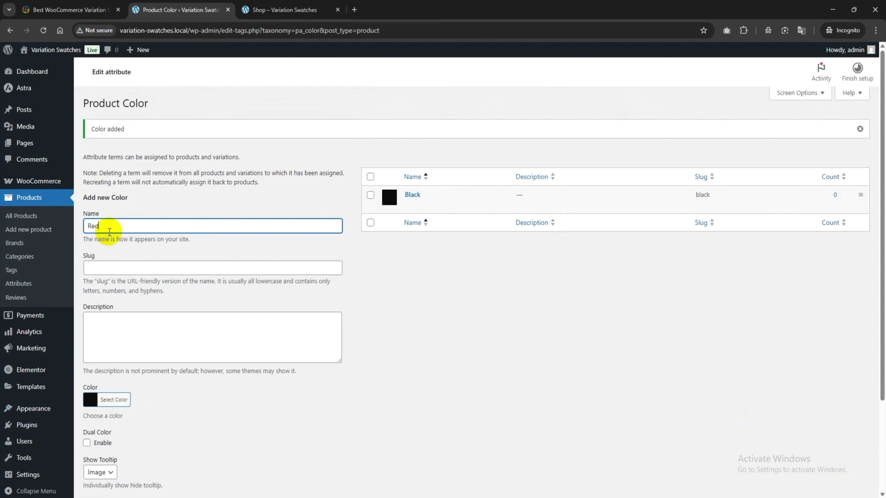
{"action": "scroll", "coordinate": [113, 228], "scroll_direction": "down", "scroll_amount": 3}
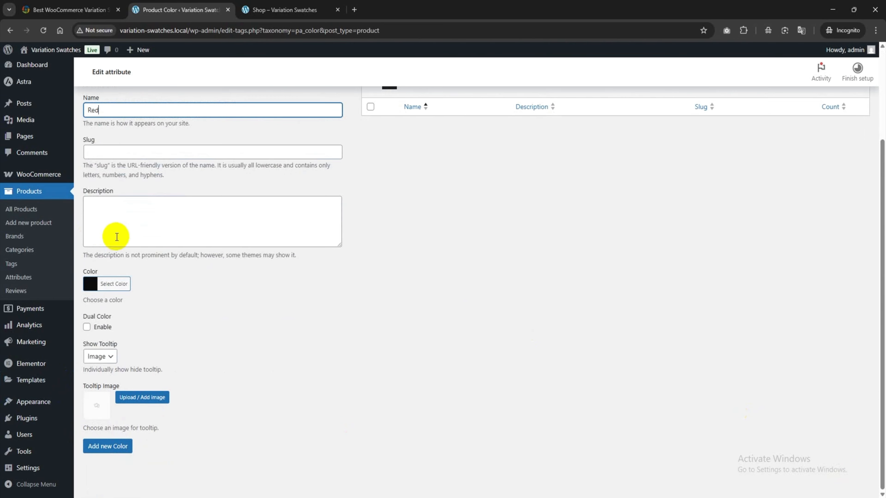
{"action": "left_click", "coordinate": [90, 284]}
{"action": "left_click", "coordinate": [118, 397]}
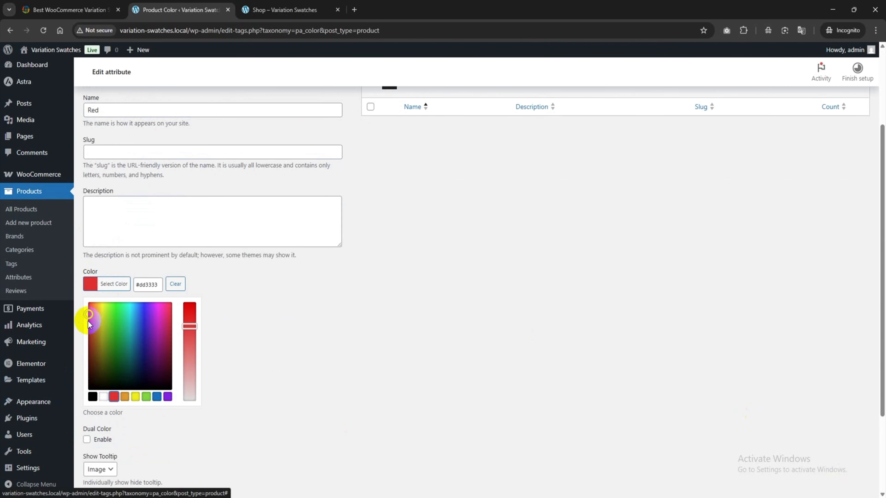
{"action": "left_click_drag", "start_coordinate": [189, 326], "coordinate": [189, 304]}
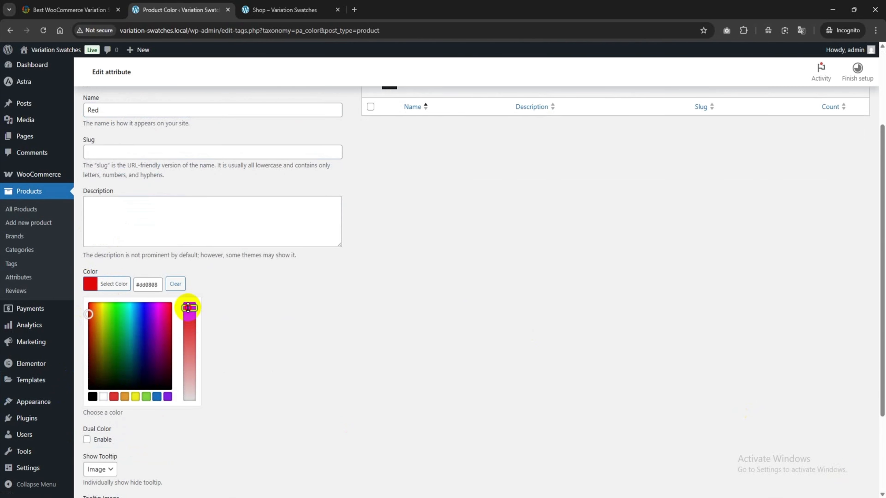
{"action": "left_click_drag", "start_coordinate": [90, 312], "coordinate": [88, 300]}
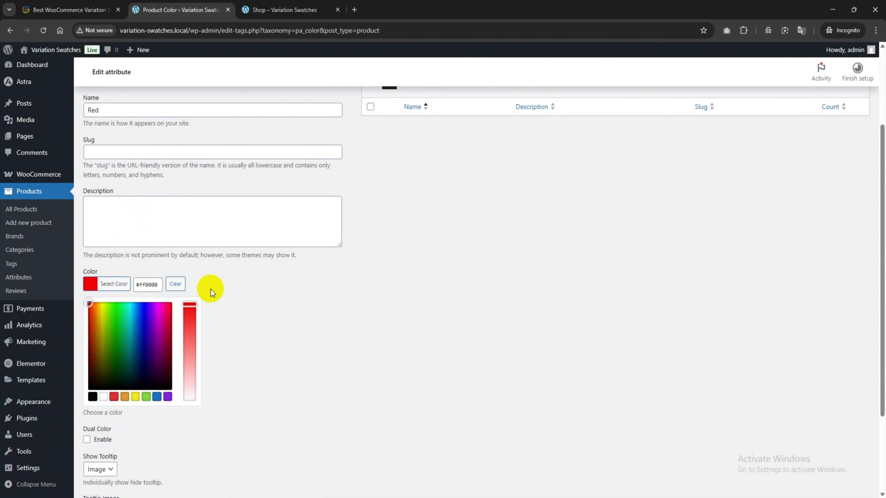
{"action": "left_click", "coordinate": [169, 286]}
Step: Keep the Red term's tooltip as Image, assign the red shoe picture red.png, and add the term
{"action": "left_click", "coordinate": [98, 356]}
{"action": "left_click", "coordinate": [100, 384]}
{"action": "left_click", "coordinate": [143, 397]}
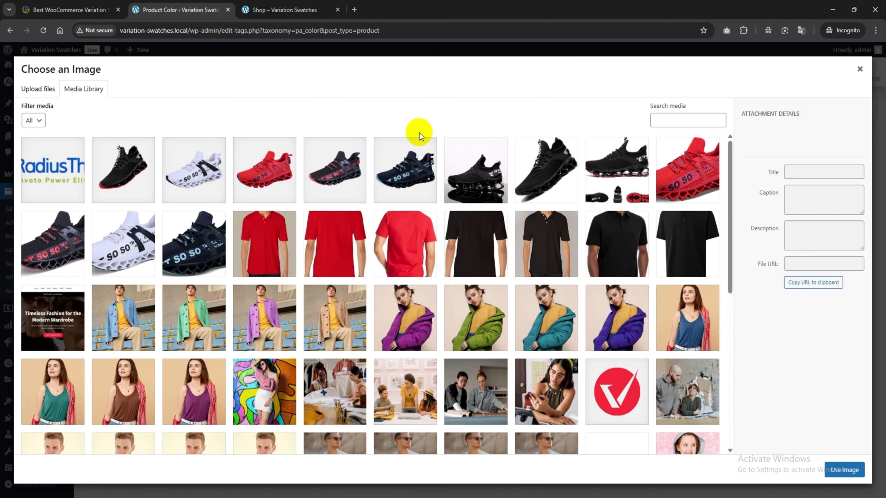
{"action": "left_click", "coordinate": [264, 170]}
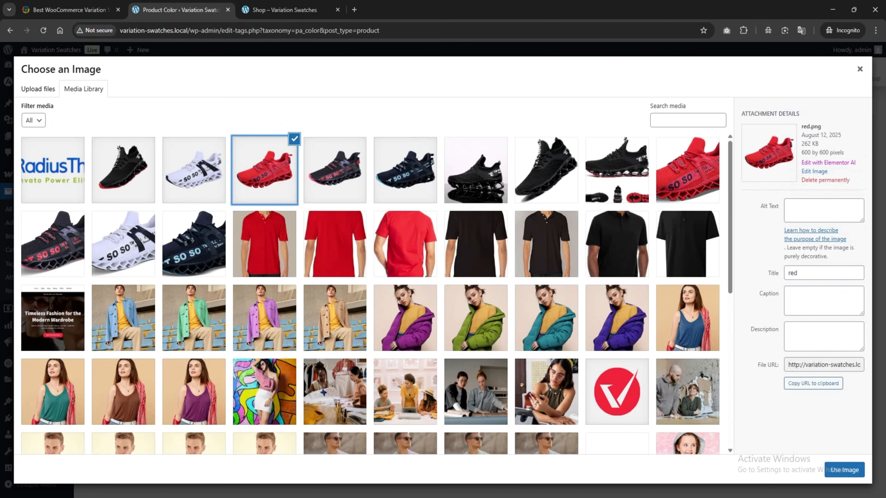
{"action": "left_click", "coordinate": [844, 470]}
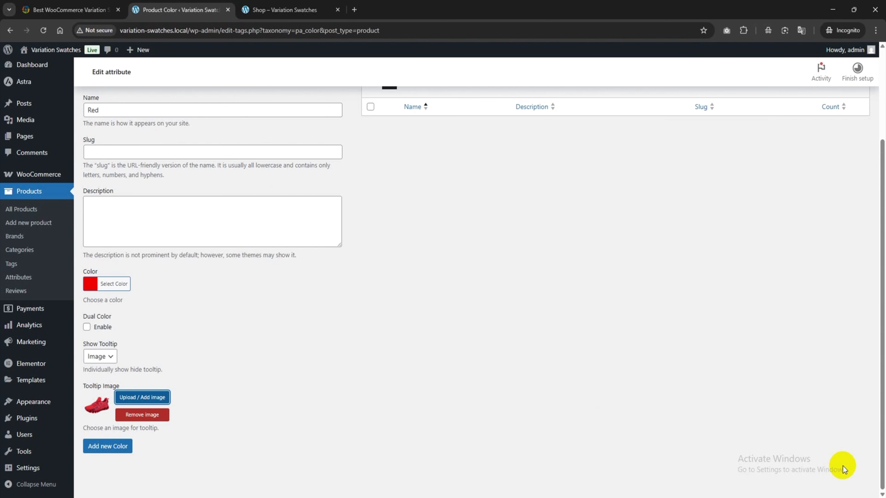
{"action": "left_click", "coordinate": [125, 448]}
Step: Name a new Color term White and set its swatch color to white, #ffffff
{"action": "scroll", "coordinate": [356, 406], "scroll_direction": "up", "scroll_amount": 3}
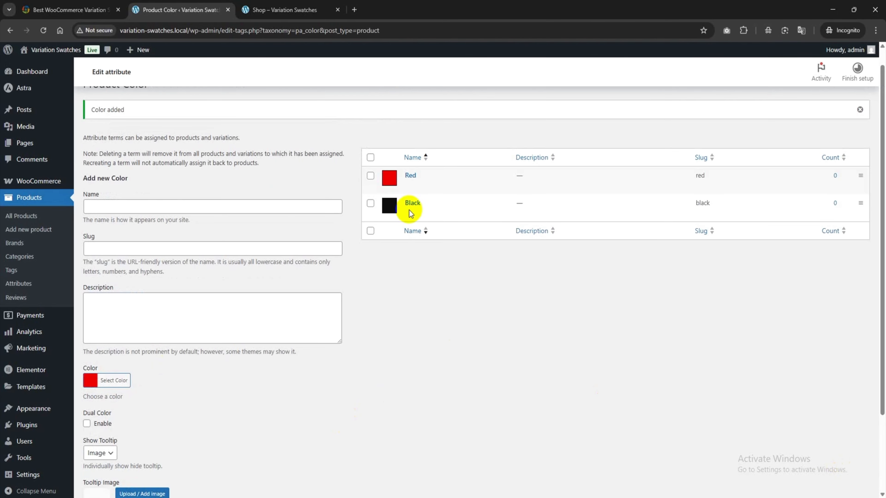
{"action": "left_click", "coordinate": [106, 208]}
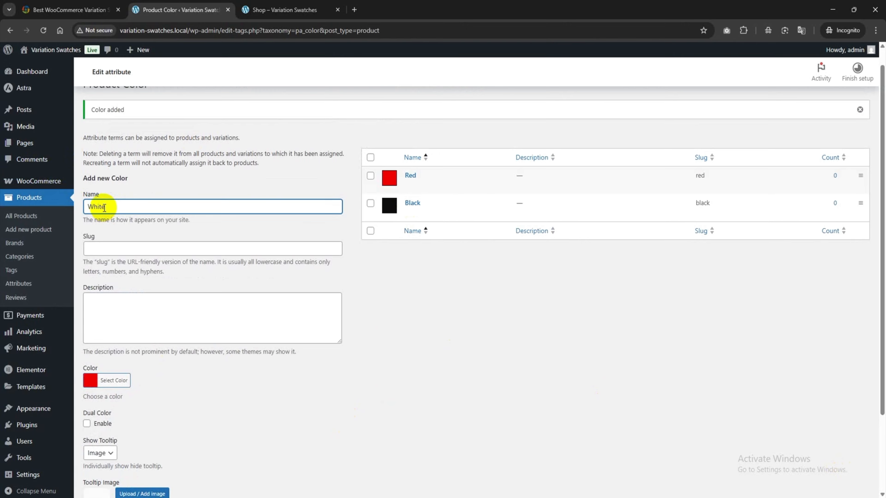
{"action": "scroll", "coordinate": [104, 207], "scroll_direction": "down", "scroll_amount": 3}
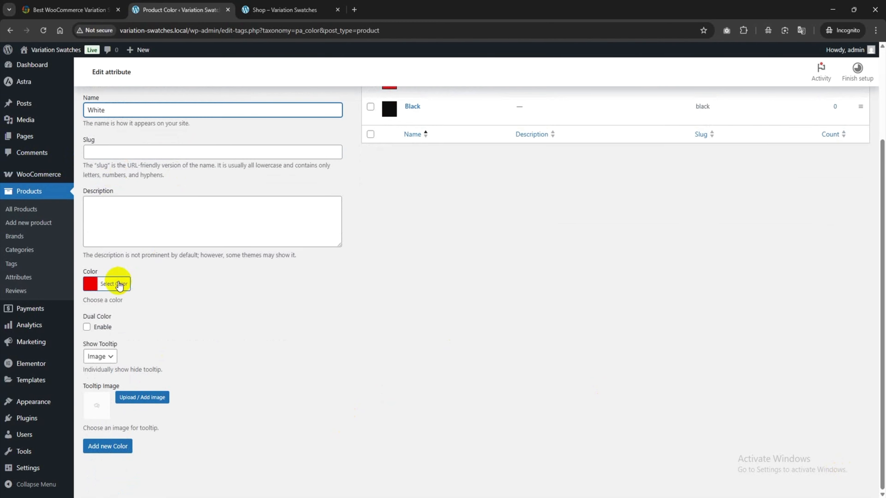
{"action": "left_click", "coordinate": [111, 284]}
{"action": "left_click", "coordinate": [103, 399]}
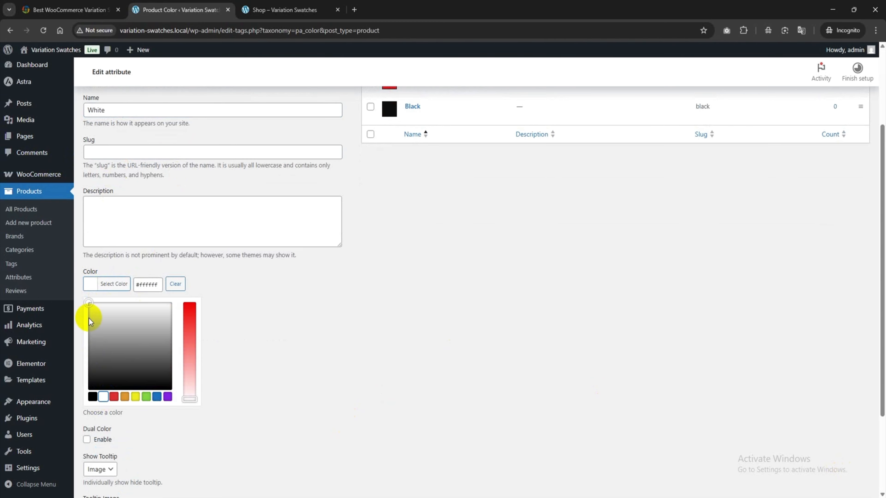
{"action": "left_click", "coordinate": [117, 285]}
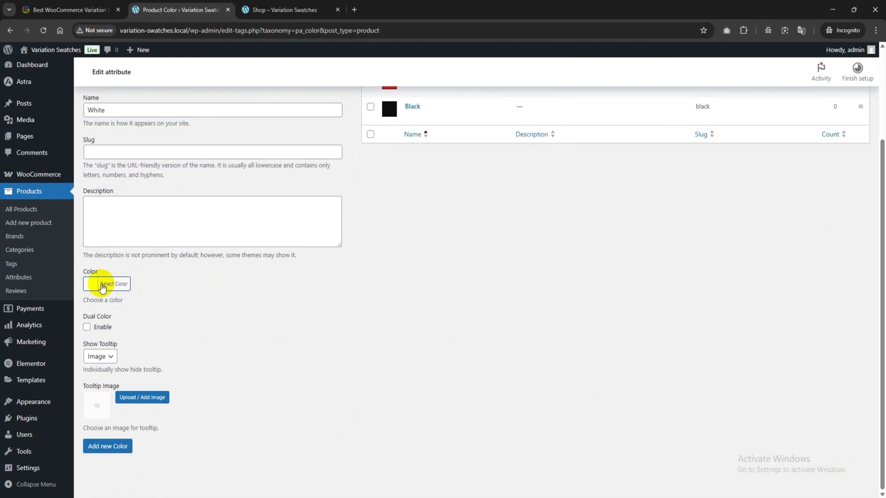
Step: Assign the white shoe picture white.png as the White term's tooltip image and add the term
{"action": "left_click", "coordinate": [141, 398]}
{"action": "left_click", "coordinate": [198, 170]}
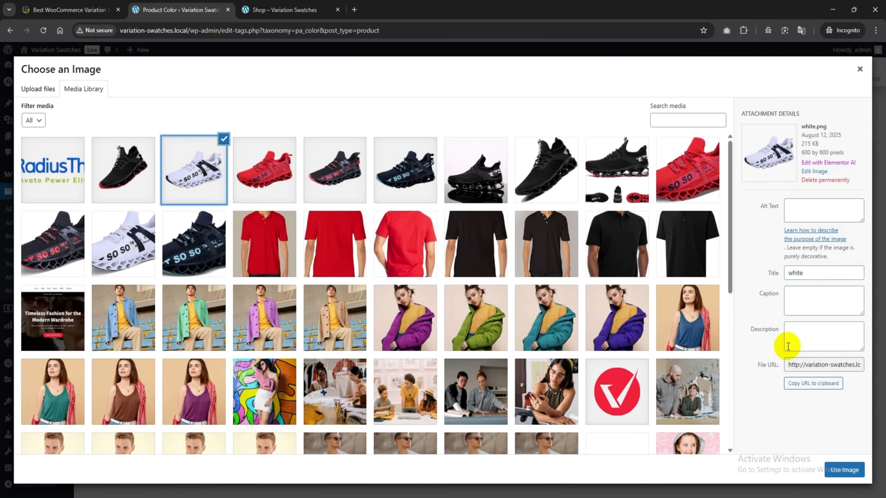
{"action": "left_click", "coordinate": [844, 469]}
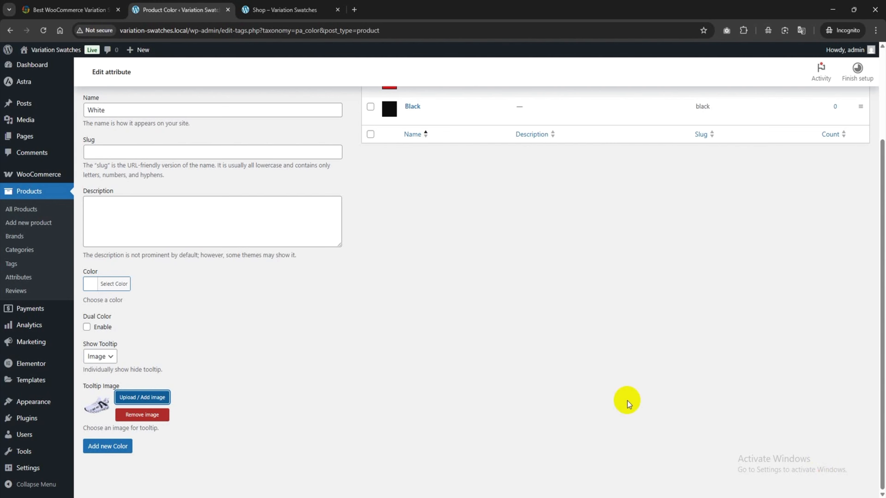
{"action": "left_click", "coordinate": [109, 448]}
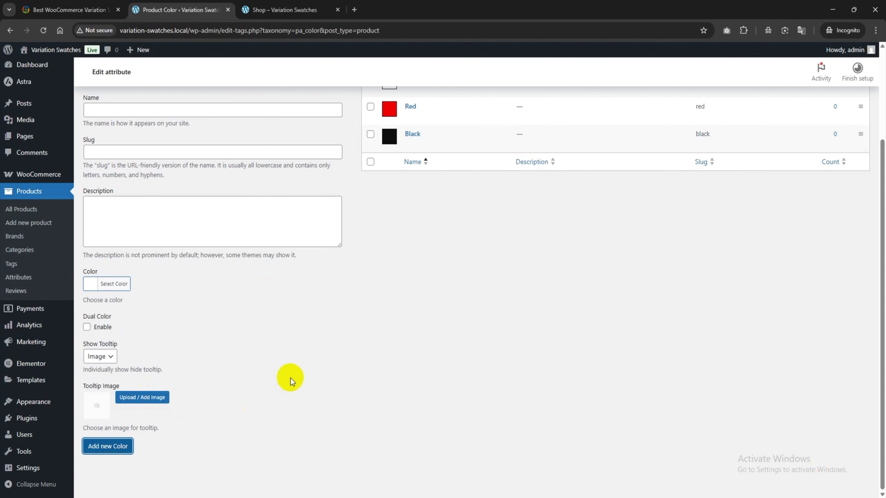
Step: Name a new Color term Black/Red and set its primary swatch color to black, #000000
{"action": "scroll", "coordinate": [335, 322], "scroll_direction": "up", "scroll_amount": 3}
{"action": "left_click", "coordinate": [100, 206]}
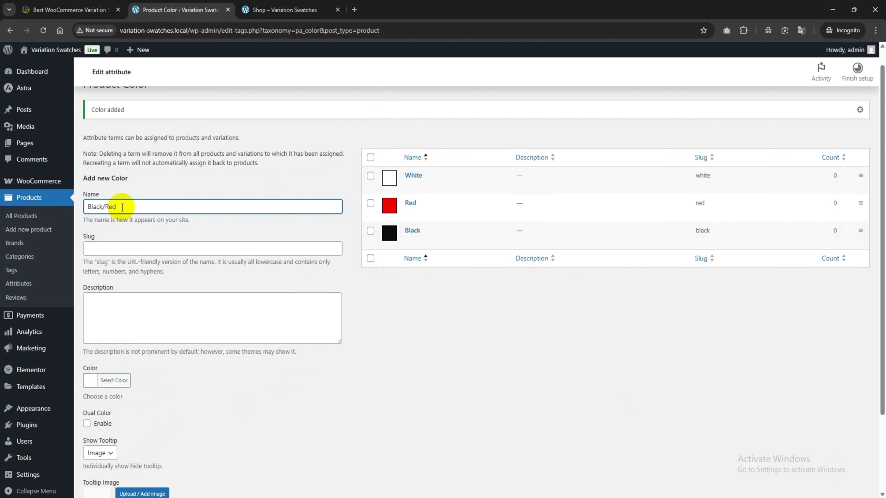
{"action": "scroll", "coordinate": [120, 207], "scroll_direction": "down", "scroll_amount": 3}
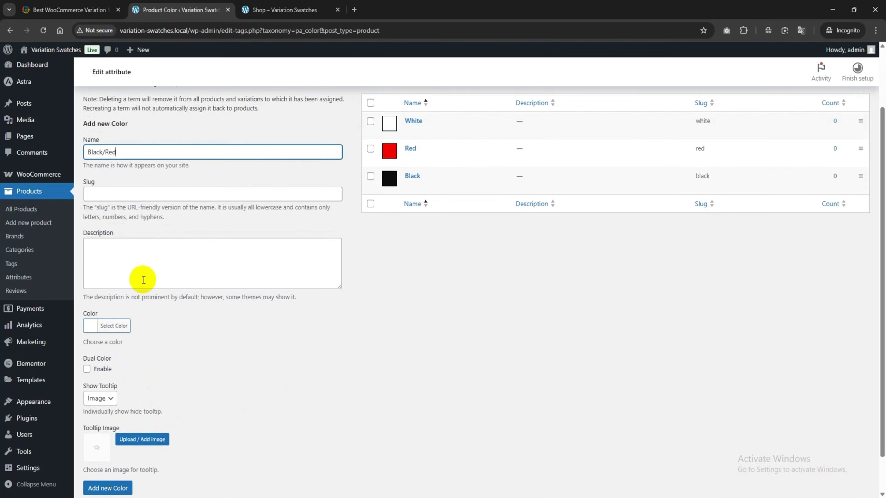
{"action": "left_click", "coordinate": [90, 283]}
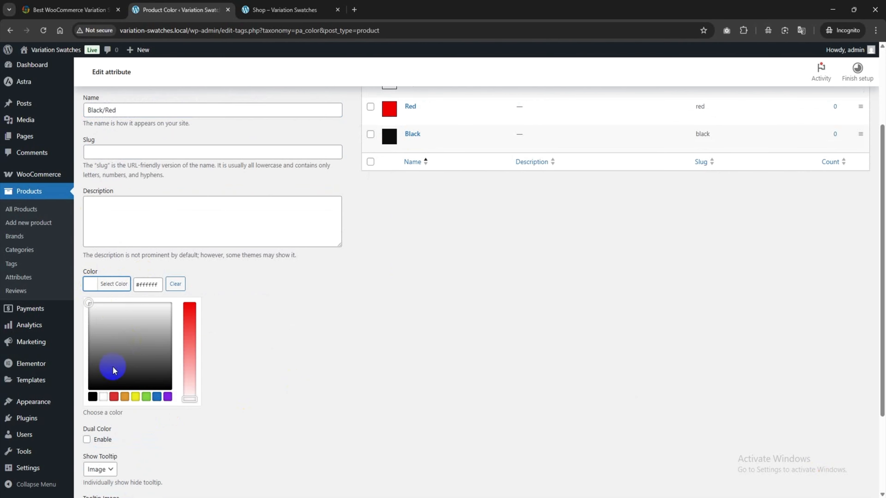
{"action": "left_click", "coordinate": [94, 398]}
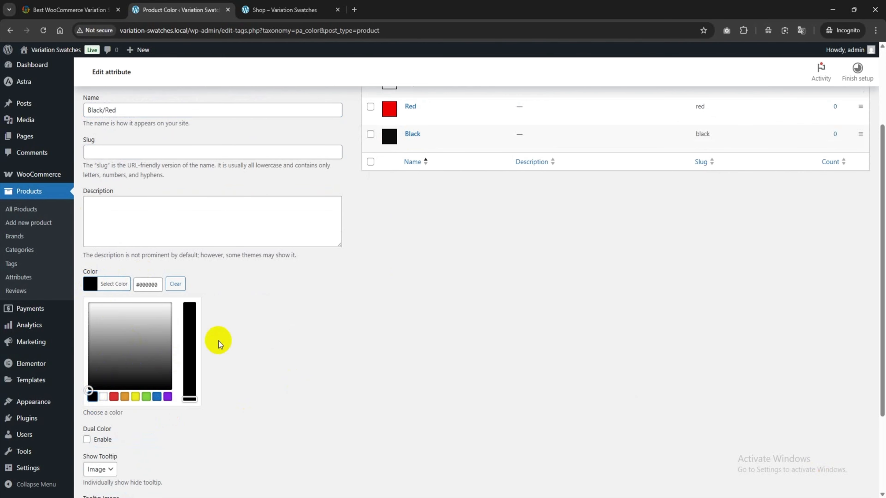
{"action": "left_click", "coordinate": [233, 320]}
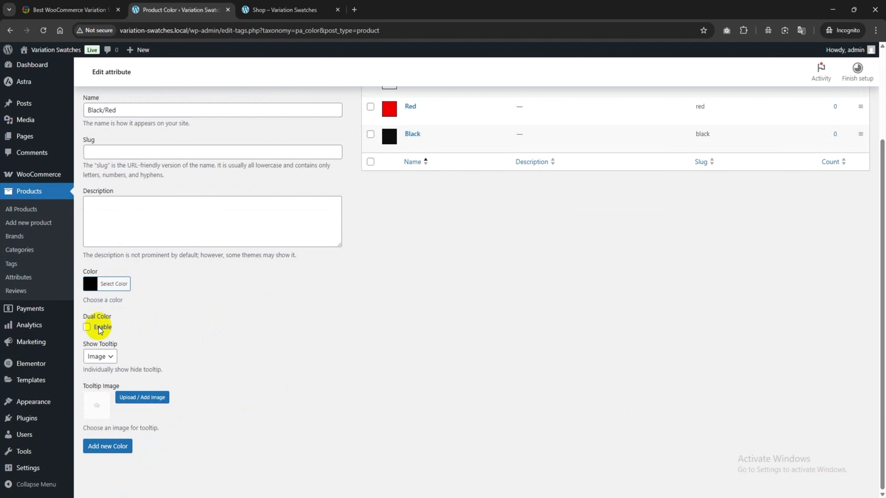
Step: Enable Dual Color for the Black/Red term and set its secondary color to red, #ff3a3a
{"action": "left_click", "coordinate": [87, 328]}
{"action": "scroll", "coordinate": [98, 320], "scroll_direction": "down", "scroll_amount": 1}
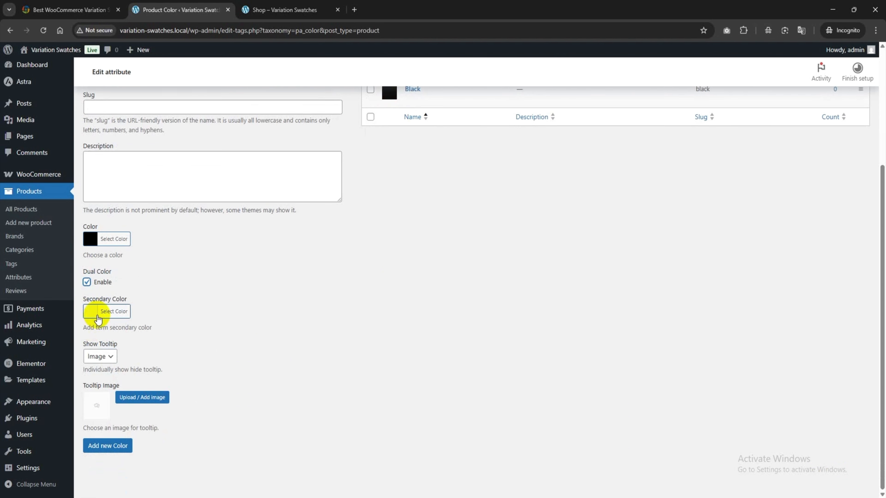
{"action": "left_click", "coordinate": [92, 317]}
{"action": "left_click", "coordinate": [114, 424]}
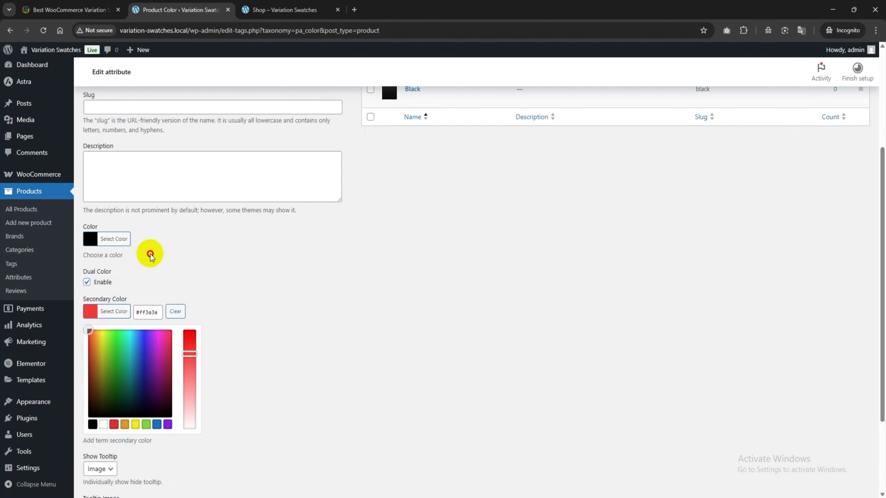
{"action": "left_click", "coordinate": [175, 256]}
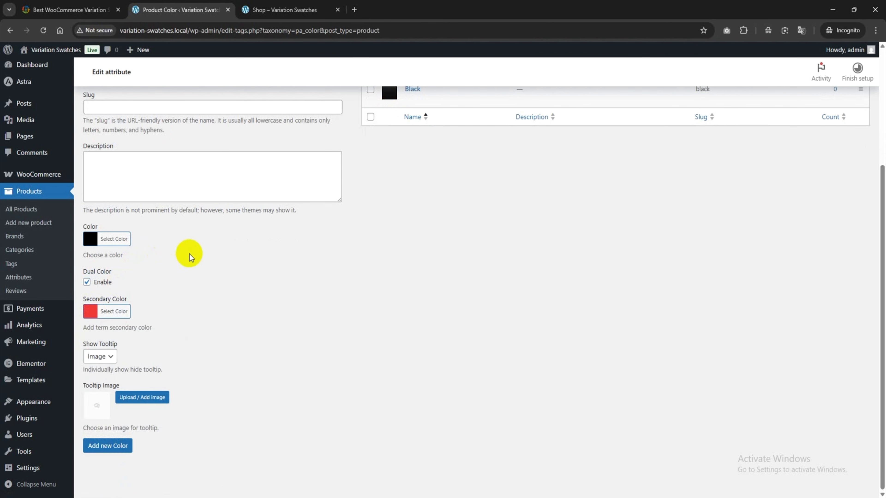
Step: Assign the black-and-red shoe picture as the Black/Red term's tooltip image and add the term
{"action": "left_click", "coordinate": [136, 397]}
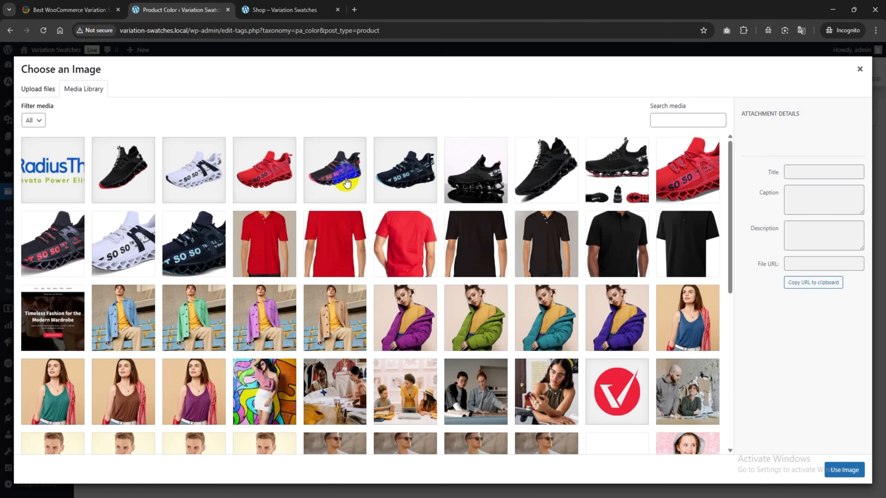
{"action": "left_click", "coordinate": [344, 181]}
{"action": "left_click", "coordinate": [844, 470]}
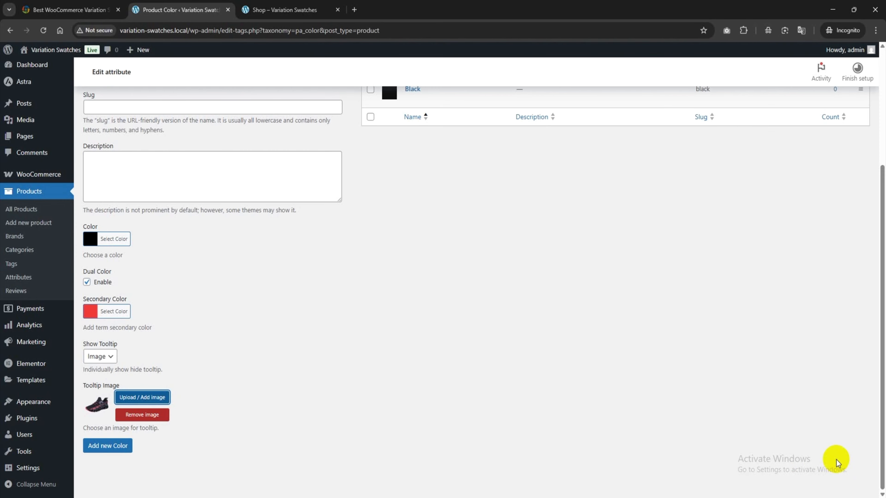
{"action": "left_click", "coordinate": [113, 446]}
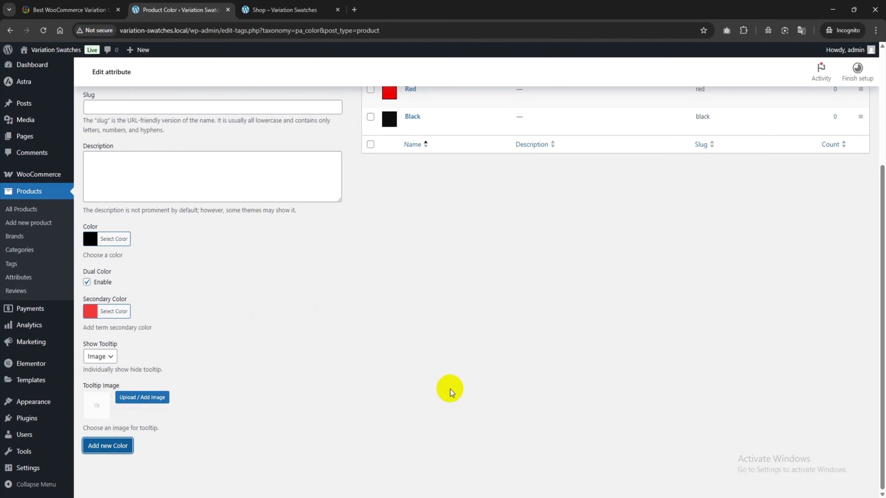
Step: Review the Size attribute's type and sort order settings and return to the attribute list
{"action": "scroll", "coordinate": [408, 380], "scroll_direction": "up", "scroll_amount": 3}
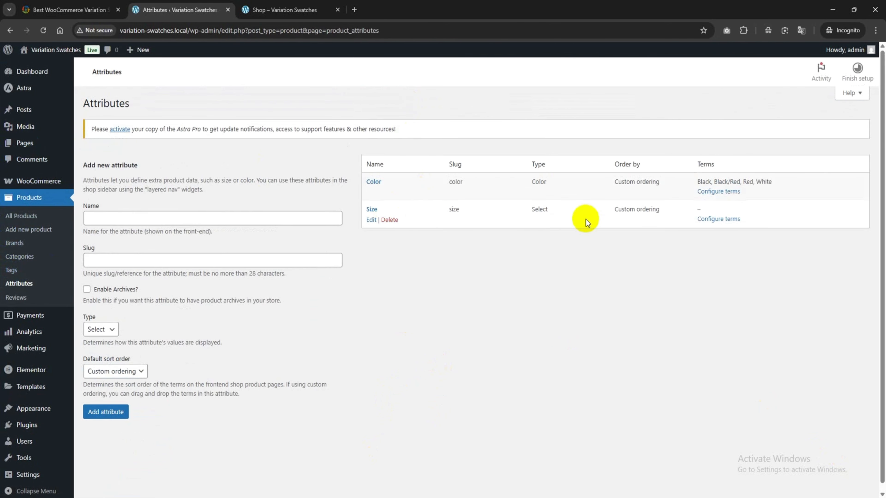
{"action": "left_click", "coordinate": [370, 220]}
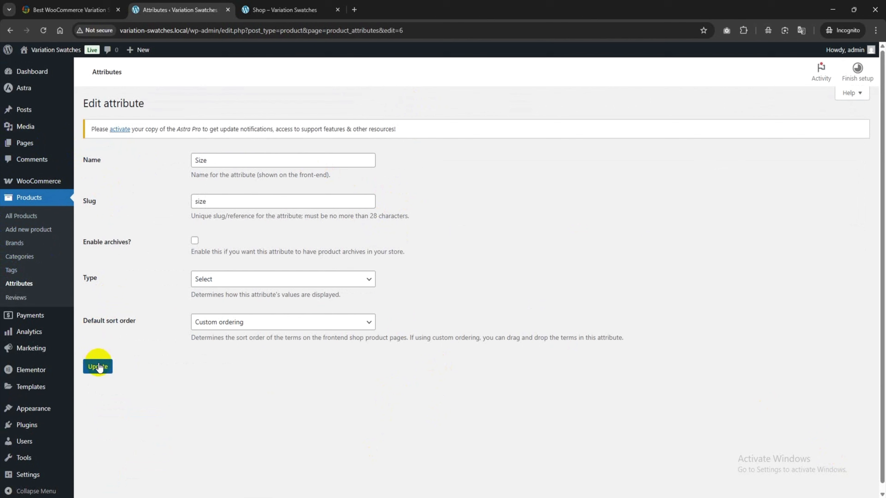
{"action": "left_click", "coordinate": [21, 284]}
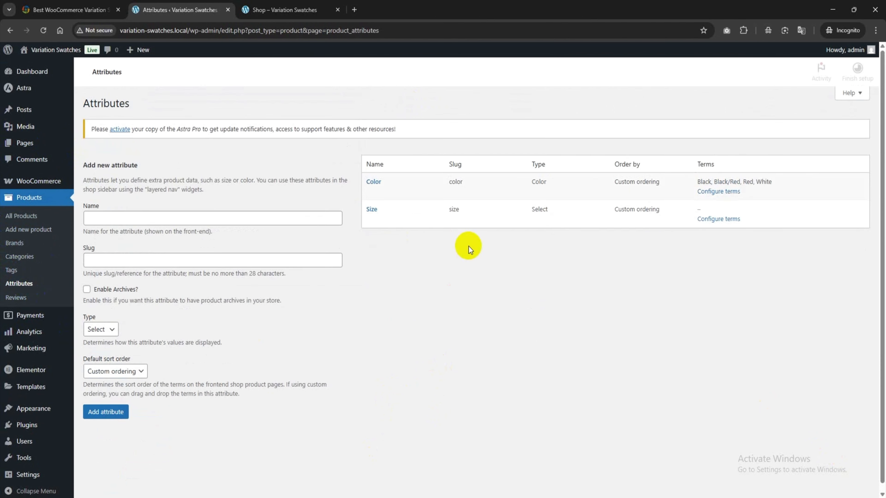
Step: Add the terms 6.5, 7 and 7.5 to the Size attribute
{"action": "left_click", "coordinate": [717, 219]}
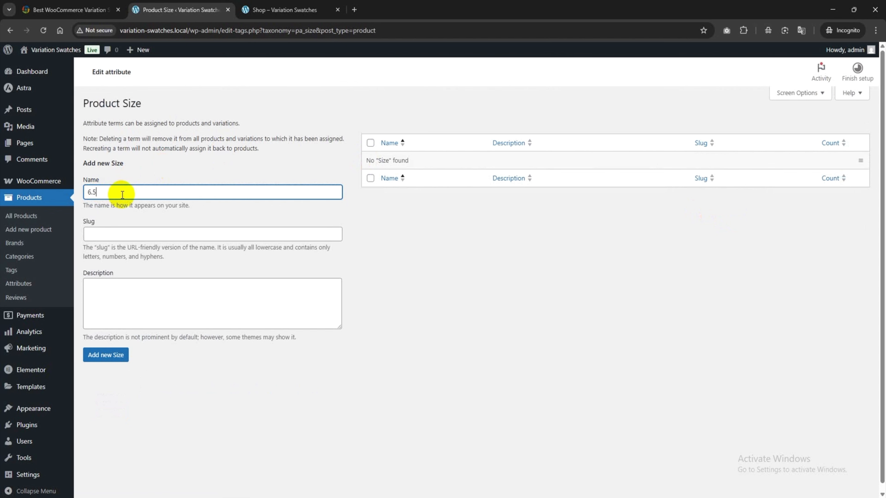
{"action": "left_click", "coordinate": [108, 355]}
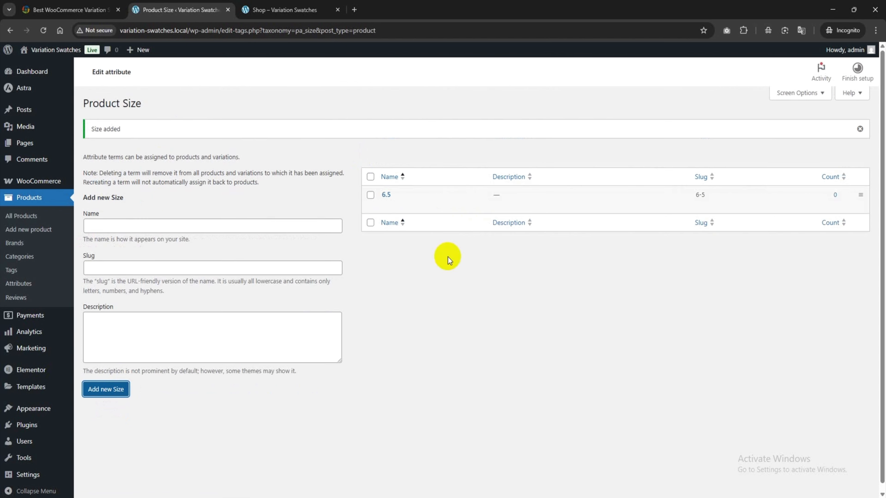
{"action": "left_click", "coordinate": [140, 229]}
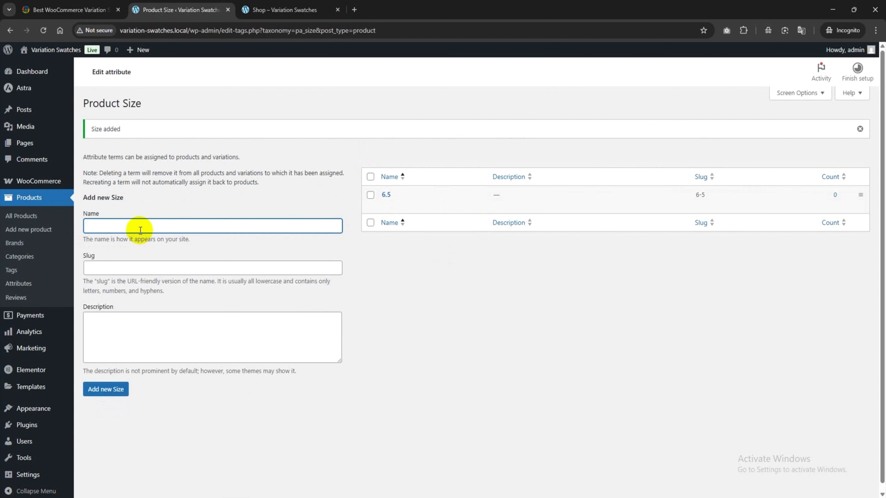
{"action": "left_click", "coordinate": [107, 387]}
{"action": "left_click", "coordinate": [130, 228]}
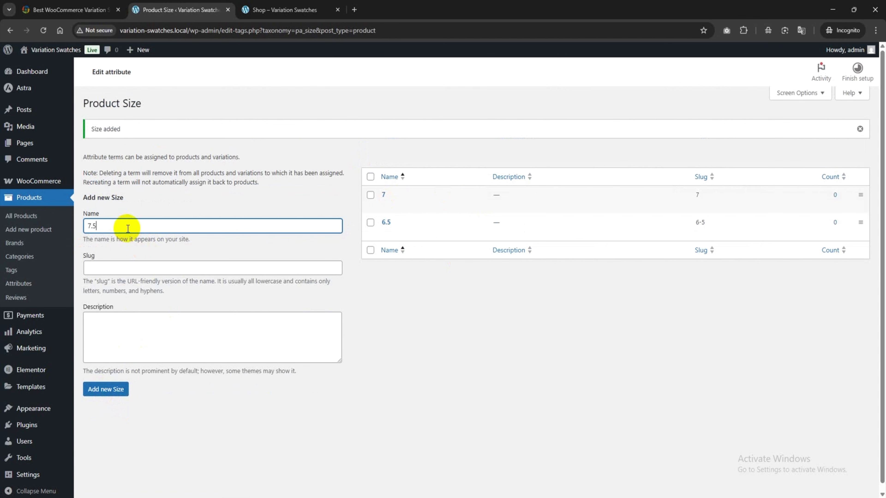
{"action": "left_click", "coordinate": [114, 389]}
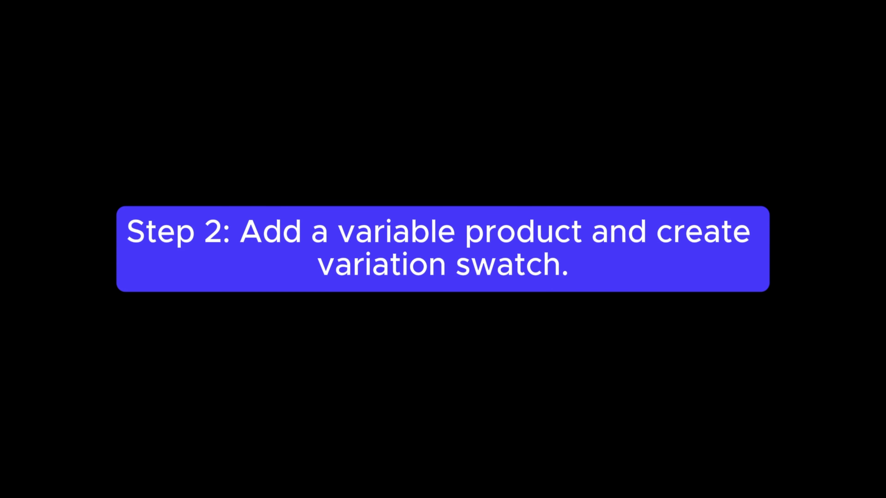
Step: Open a new product form from the product list in a separate browser tab and name the product Men's Shoes
{"action": "left_click", "coordinate": [13, 219]}
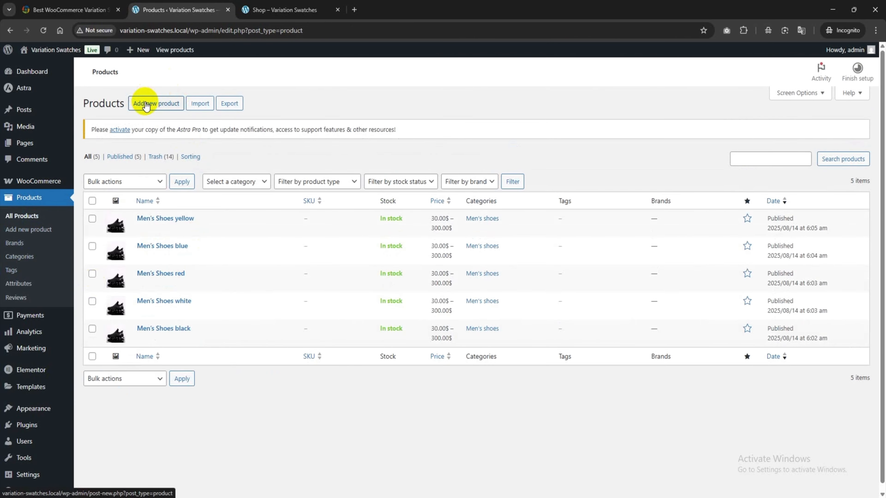
{"action": "right_click", "coordinate": [146, 105]}
{"action": "left_click", "coordinate": [172, 113]}
{"action": "left_click", "coordinate": [255, 4]}
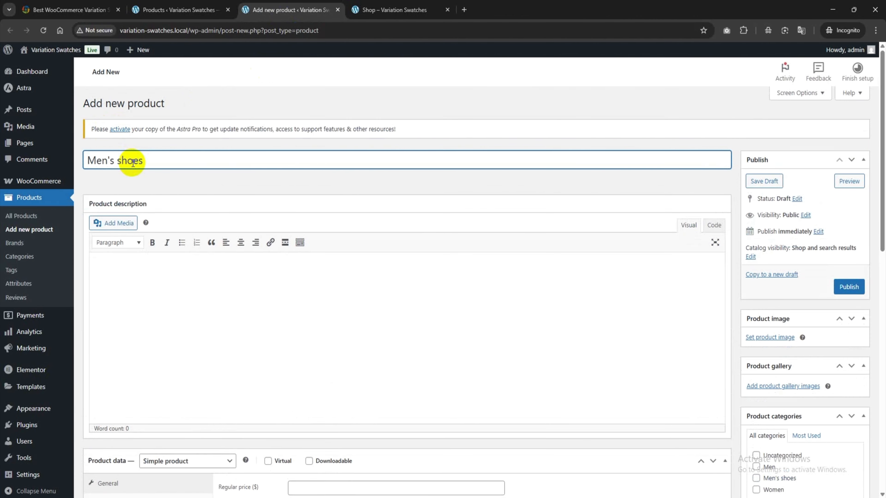
Step: Fill both the product description and the short description with the copied T Jacket Combo text
{"action": "left_click", "coordinate": [107, 268]}
{"action": "type", "text": "Upgrade your wardrobe with the versatile T Jacket Combo, a perfect blend of comfort and style. This combo features high-quality T-shirts paired with sleek, lightweight jackets that are ideal for any season."}
{"action": "scroll", "coordinate": [153, 295], "scroll_direction": "down", "scroll_amount": 1}
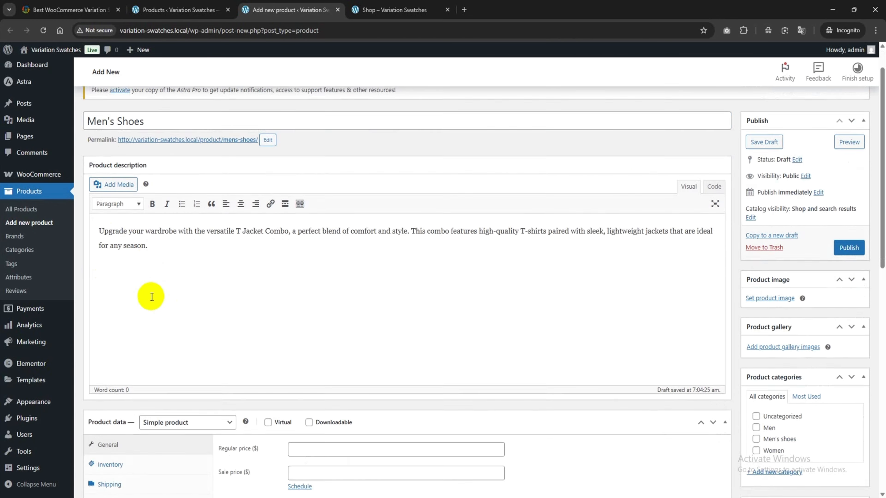
{"action": "scroll", "coordinate": [152, 297], "scroll_direction": "down", "scroll_amount": 1}
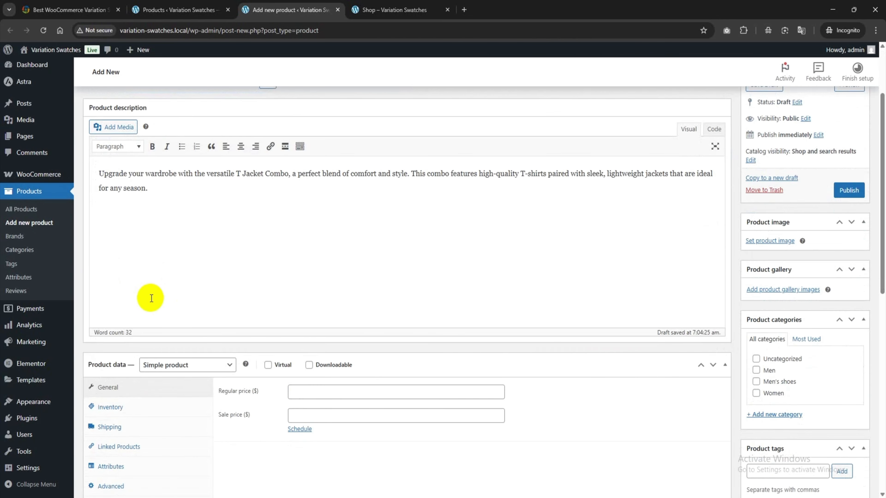
{"action": "scroll", "coordinate": [151, 298], "scroll_direction": "down", "scroll_amount": 5}
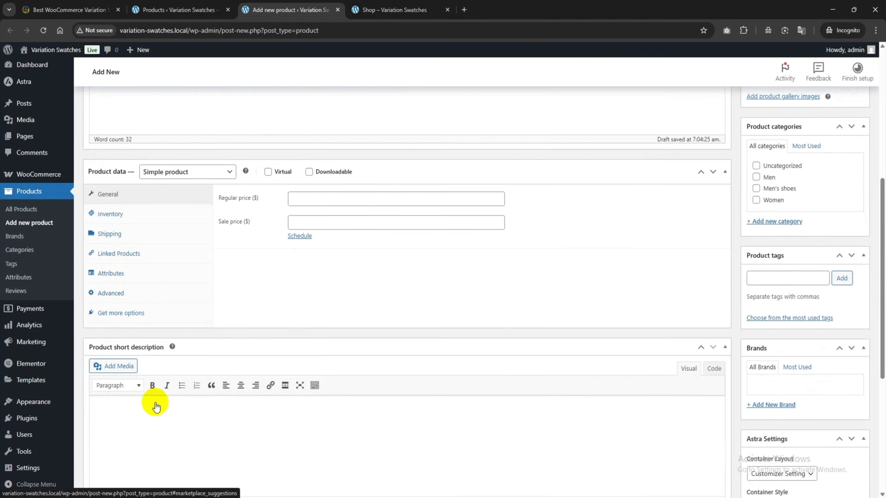
{"action": "left_click", "coordinate": [142, 401]}
{"action": "type", "text": "v"}
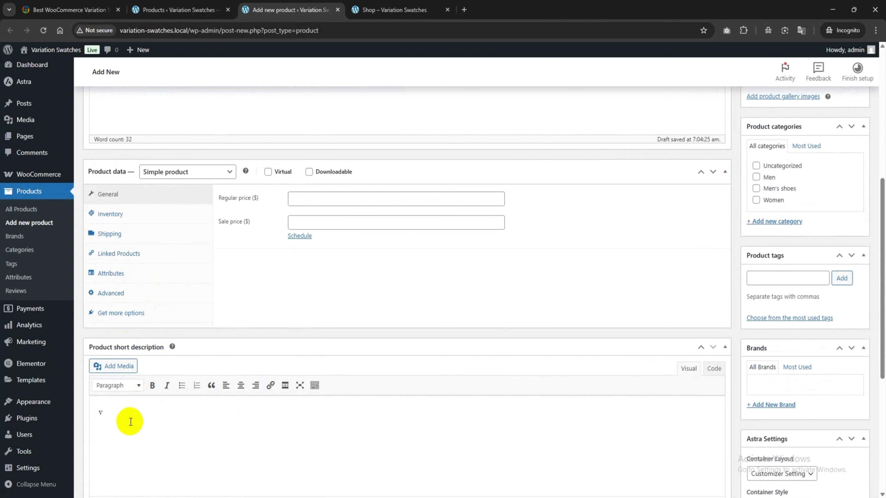
{"action": "type", "text": "Upgrade your wardrobe with the versatile T Jacket Combo, a perfect blend of comfort and style. This combo features high-quality T-shirts paired with sleek, lightweight jackets that are ideal for any season."}
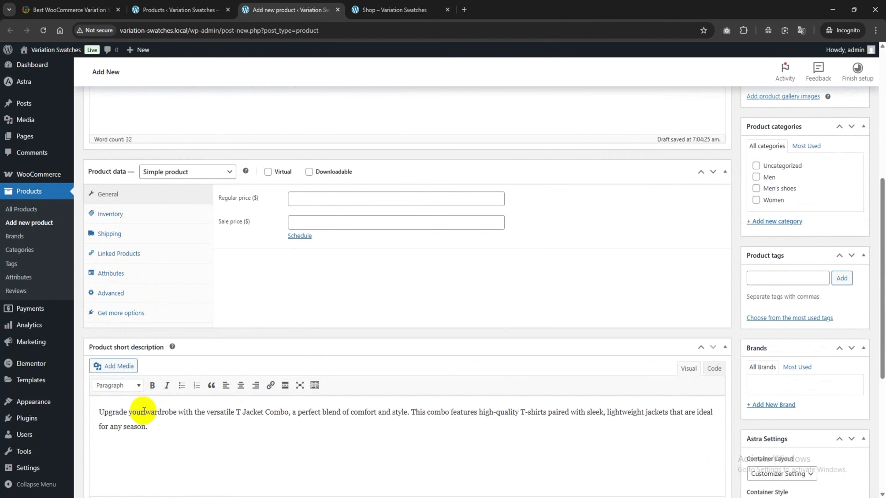
Step: Set the product type in the product data to Variable product
{"action": "scroll", "coordinate": [144, 412], "scroll_direction": "up", "scroll_amount": 4}
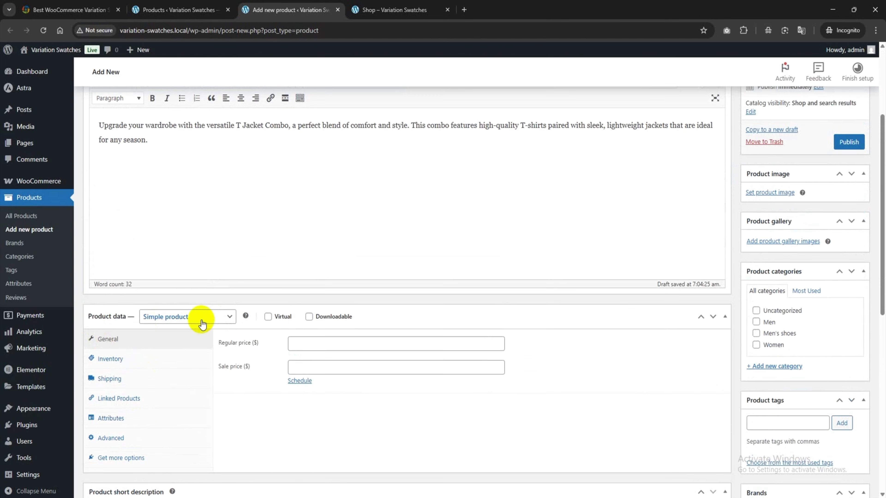
{"action": "left_click", "coordinate": [191, 316]}
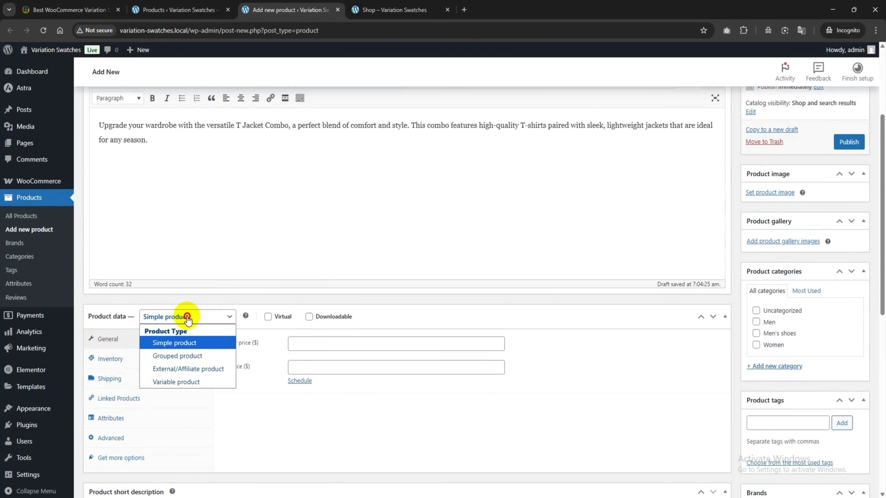
{"action": "left_click", "coordinate": [181, 384]}
Step: Add the existing Color attribute to the product with all of its terms and save the attributes
{"action": "scroll", "coordinate": [178, 378], "scroll_direction": "down", "scroll_amount": 2}
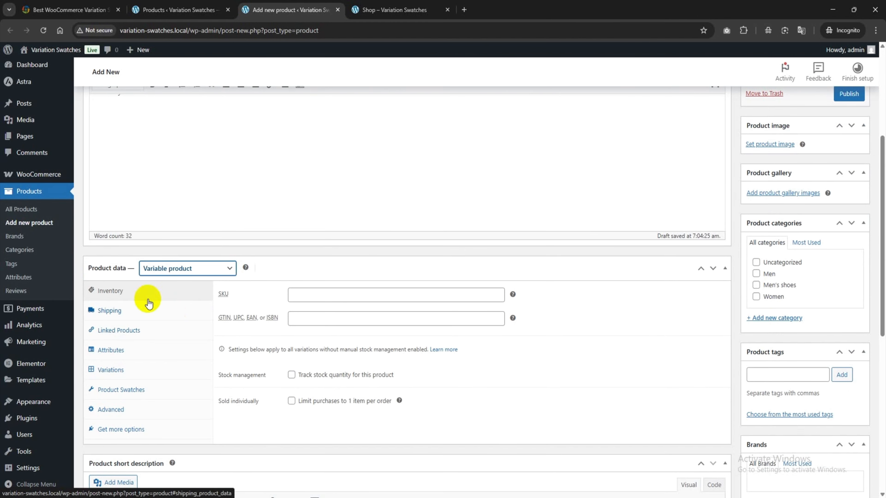
{"action": "left_click", "coordinate": [117, 351]}
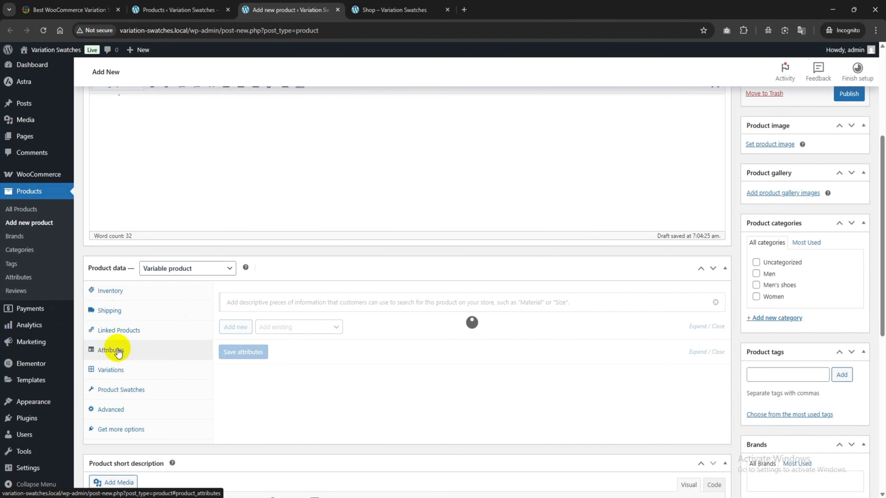
{"action": "scroll", "coordinate": [122, 344], "scroll_direction": "down", "scroll_amount": 3}
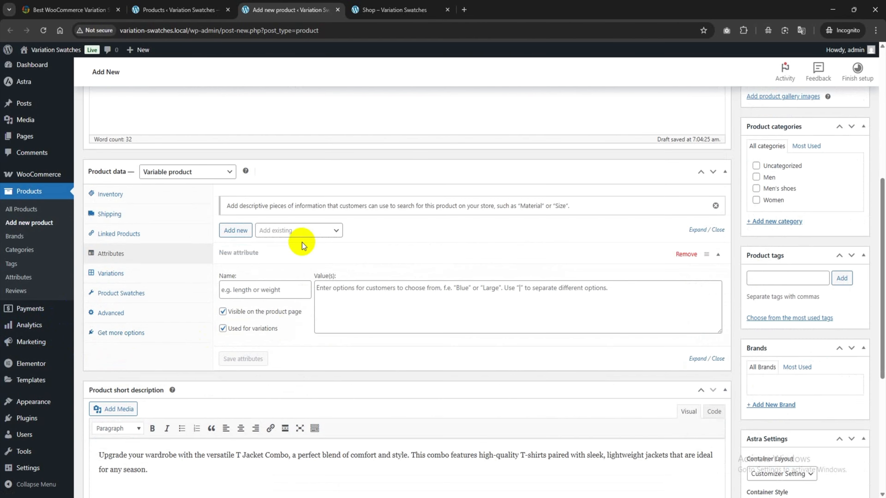
{"action": "left_click", "coordinate": [301, 231]}
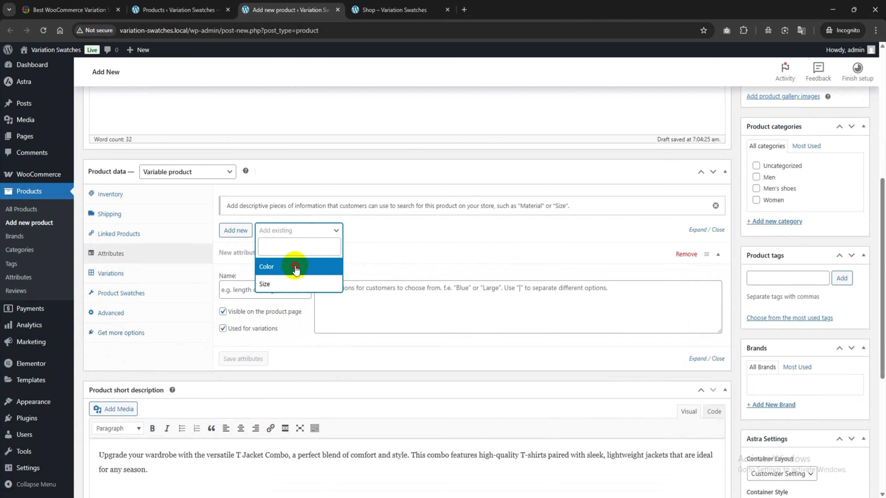
{"action": "left_click", "coordinate": [295, 267]}
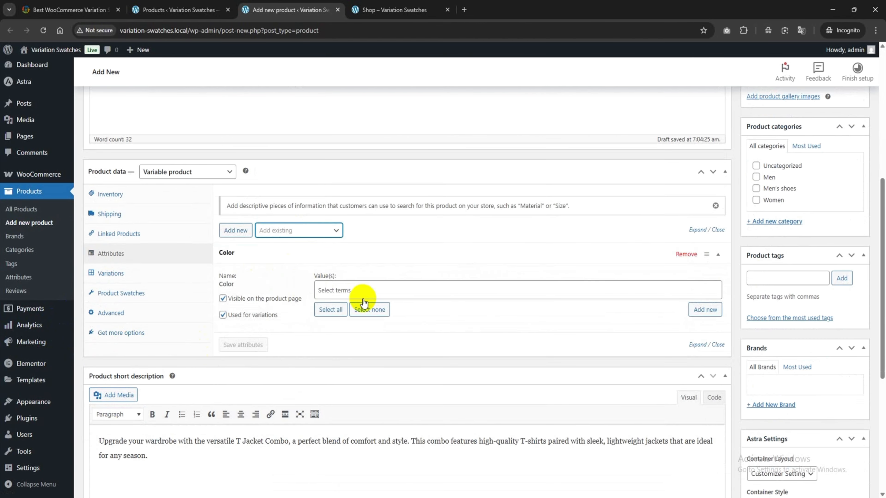
{"action": "left_click", "coordinate": [366, 289]}
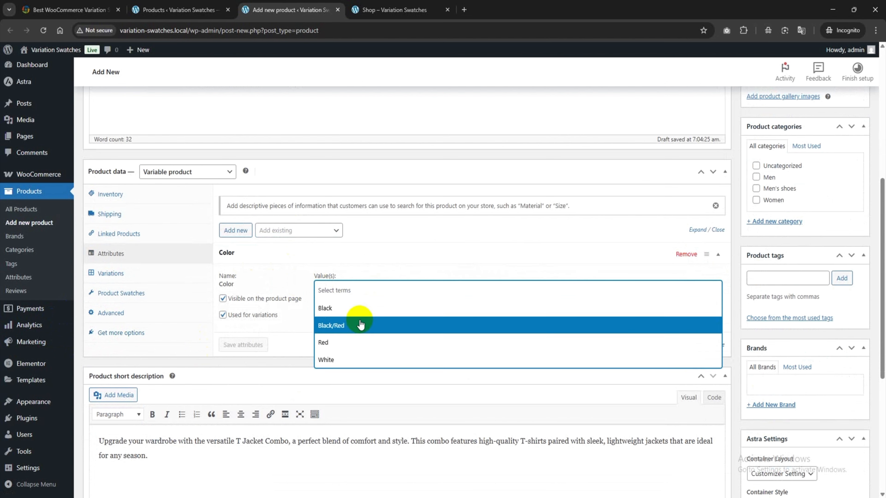
{"action": "left_click", "coordinate": [365, 289]}
{"action": "left_click", "coordinate": [331, 310]}
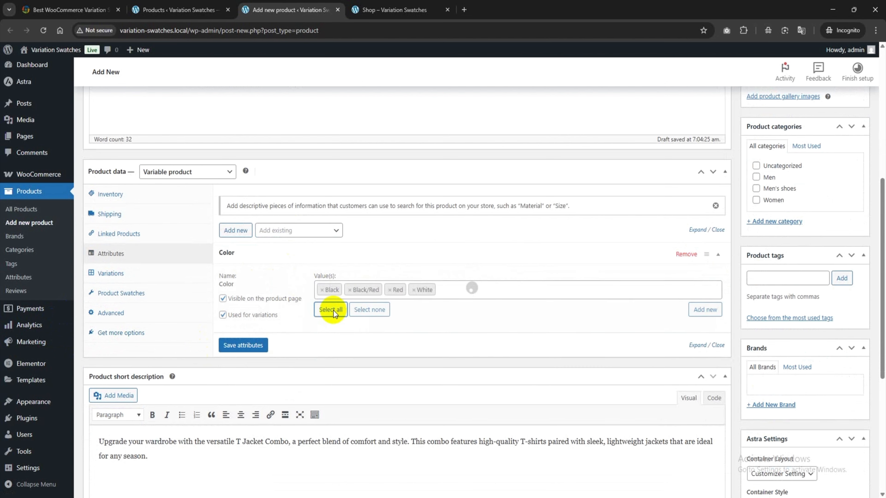
{"action": "left_click", "coordinate": [256, 344]}
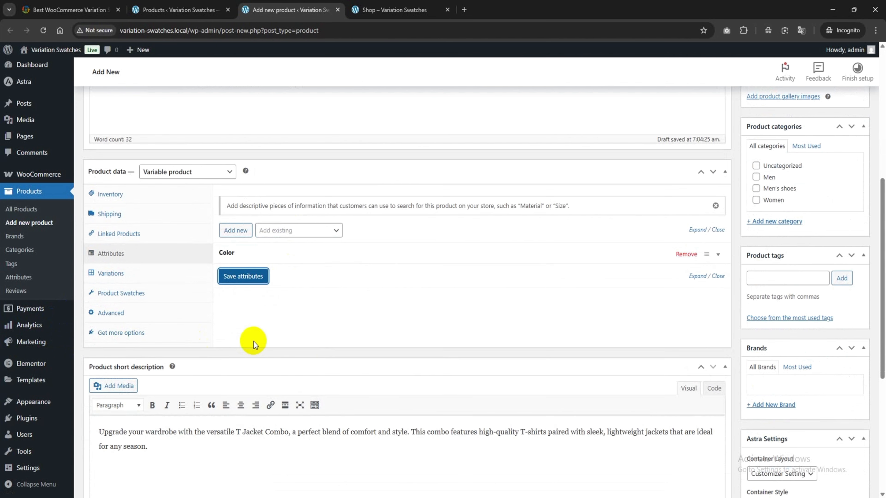
Step: Add the existing Size attribute to the product with the values 6.5, 7.5 and 7 and save the attributes
{"action": "left_click", "coordinate": [289, 231]}
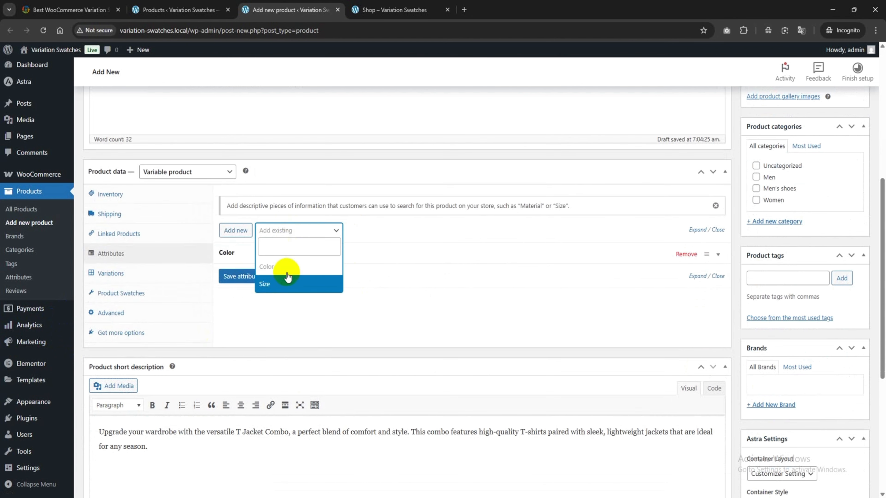
{"action": "left_click", "coordinate": [276, 284]}
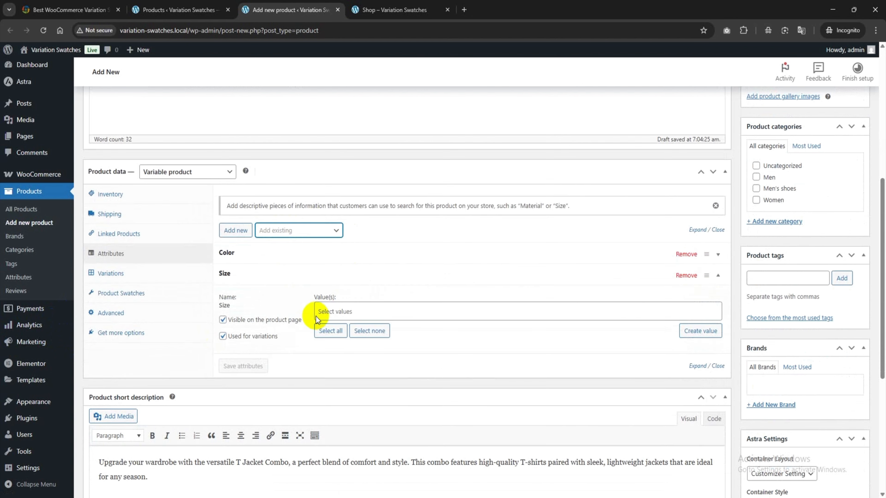
{"action": "left_click", "coordinate": [340, 311]}
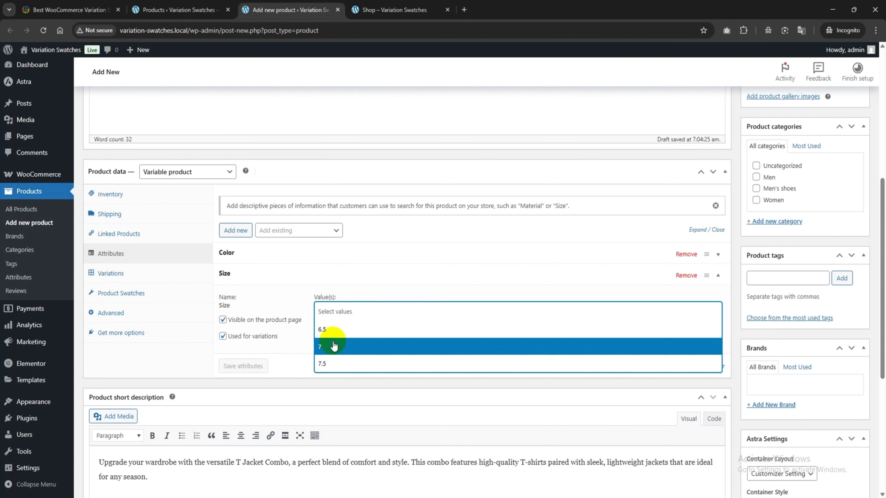
{"action": "left_click", "coordinate": [333, 344]}
{"action": "left_click", "coordinate": [346, 311]}
{"action": "left_click", "coordinate": [342, 358]}
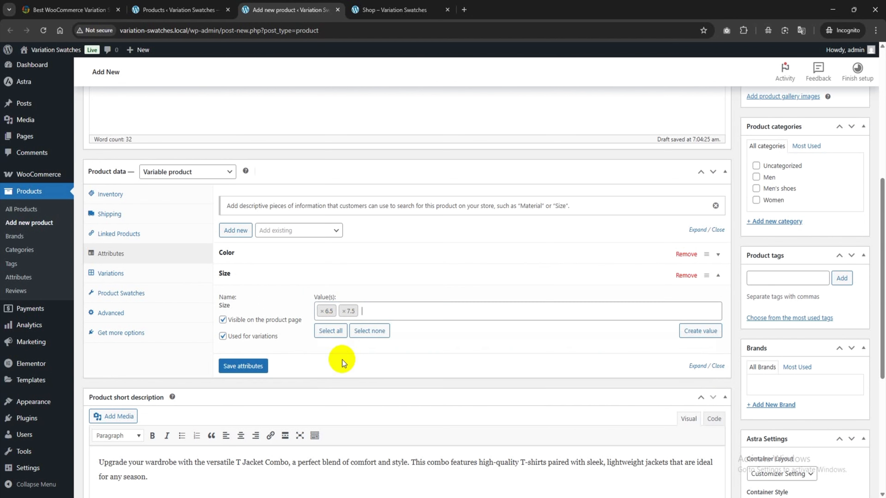
{"action": "left_click", "coordinate": [374, 310]}
{"action": "left_click", "coordinate": [346, 351]}
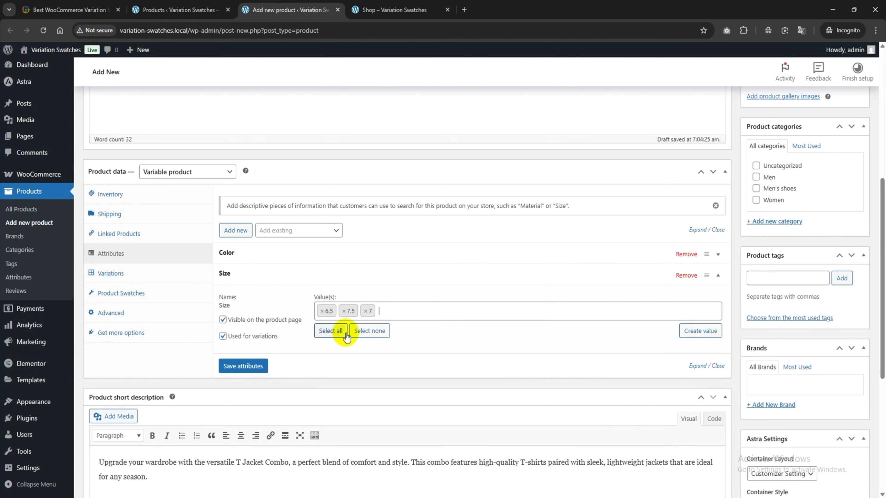
{"action": "left_click", "coordinate": [261, 366]}
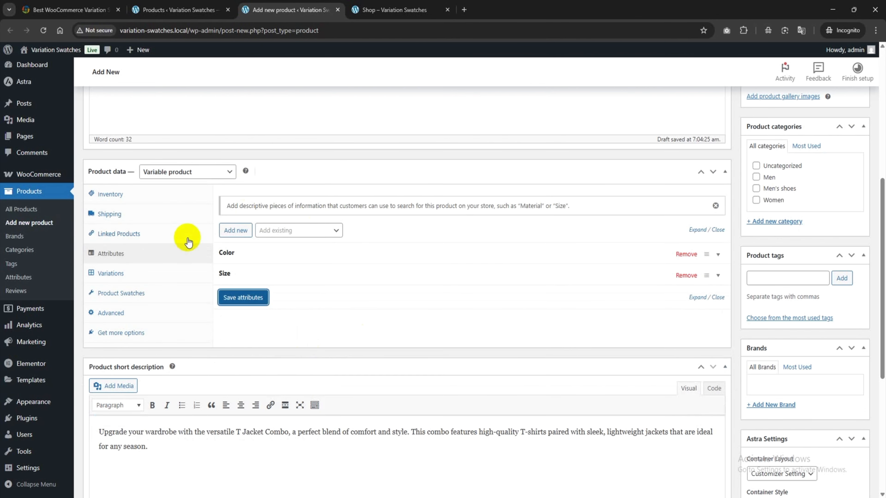
Step: Generate product variations for every combination of the Color and Size attributes
{"action": "left_click", "coordinate": [135, 279]}
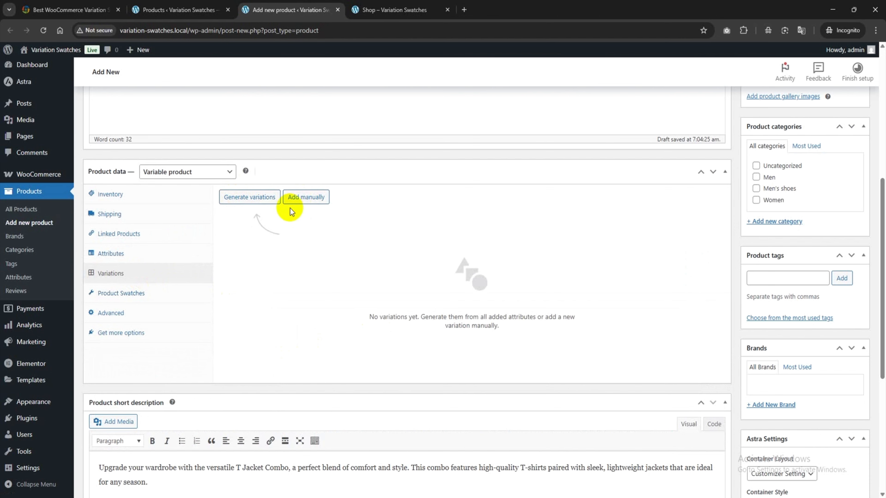
{"action": "left_click", "coordinate": [248, 202]}
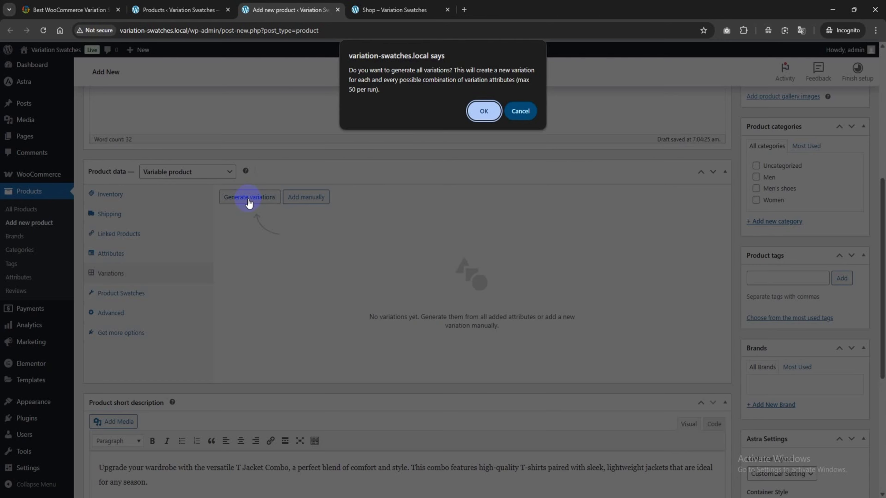
{"action": "left_click", "coordinate": [491, 118]}
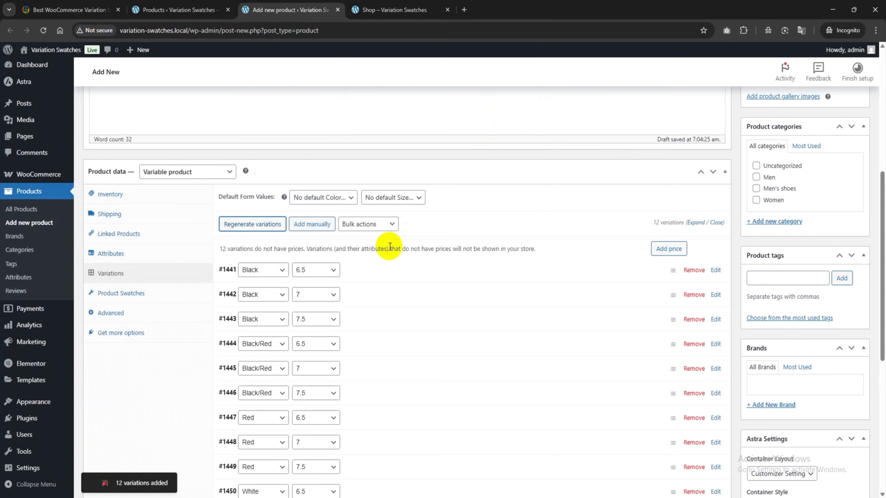
{"action": "scroll", "coordinate": [384, 226], "scroll_direction": "down", "scroll_amount": 3}
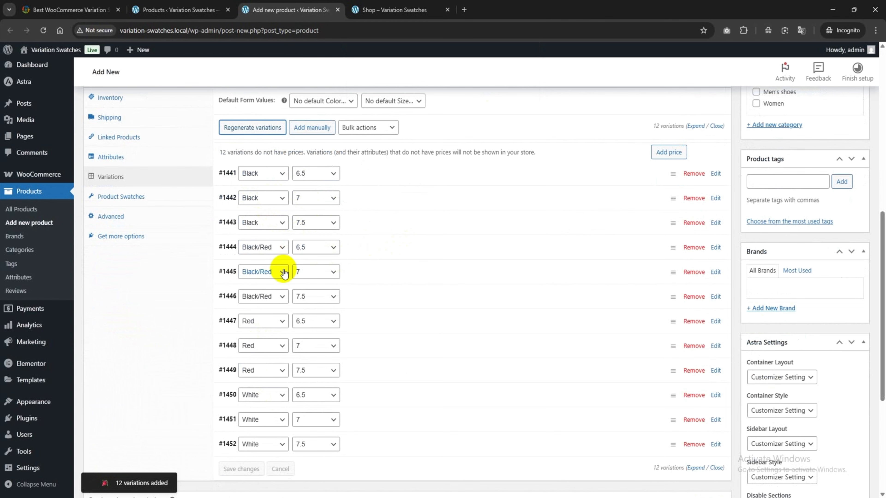
Step: Set the black shoe picture red-s.png as the image of the Black, size 6.5 variation
{"action": "scroll", "coordinate": [378, 300], "scroll_direction": "up", "scroll_amount": 1}
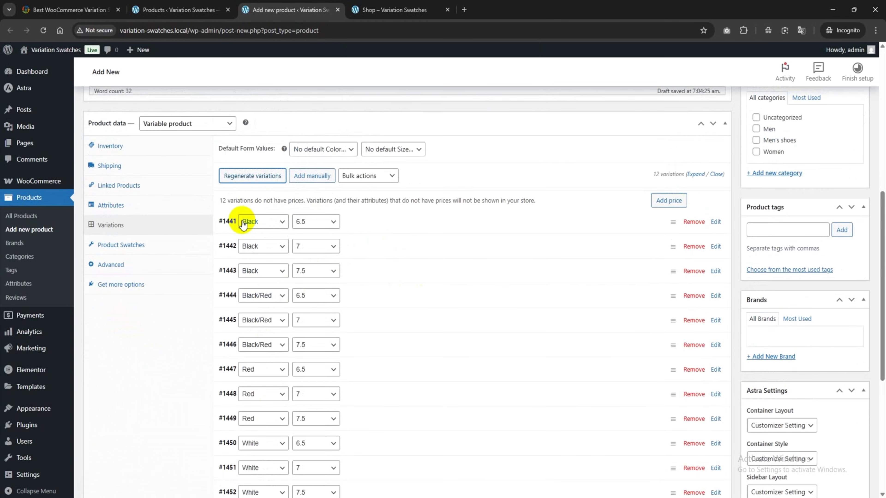
{"action": "left_click", "coordinate": [715, 222]}
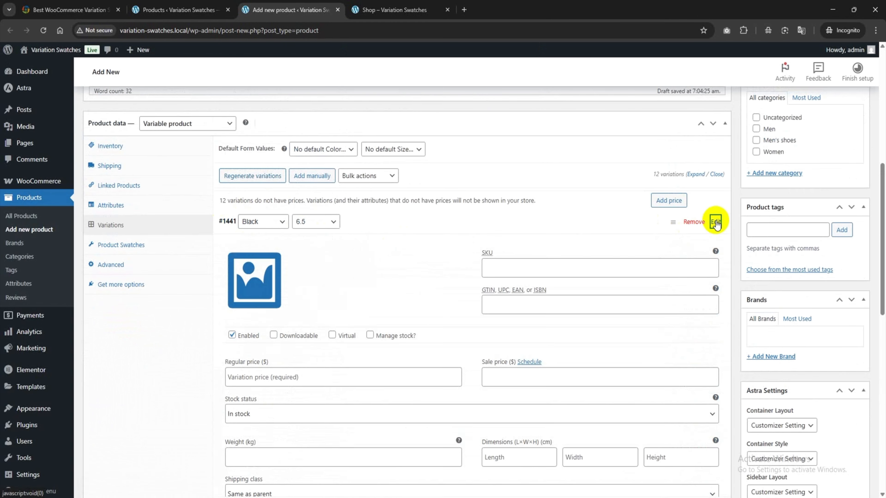
{"action": "scroll", "coordinate": [296, 218], "scroll_direction": "down", "scroll_amount": 2}
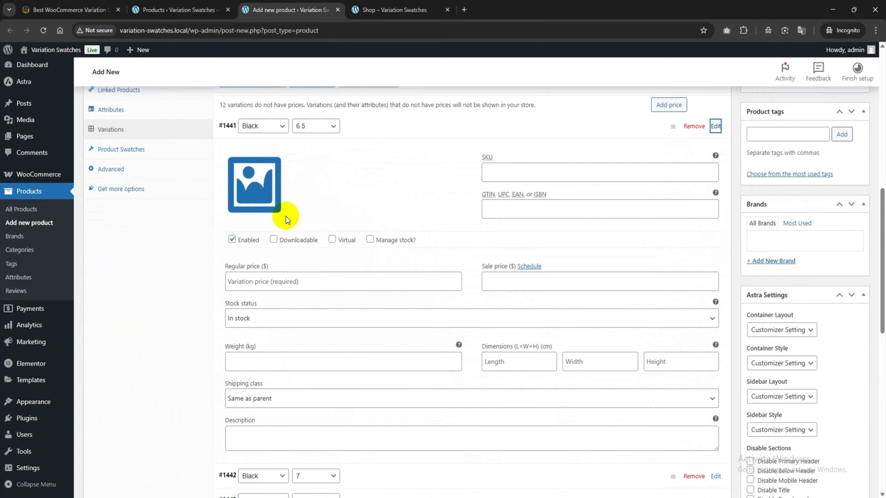
{"action": "left_click", "coordinate": [254, 195]}
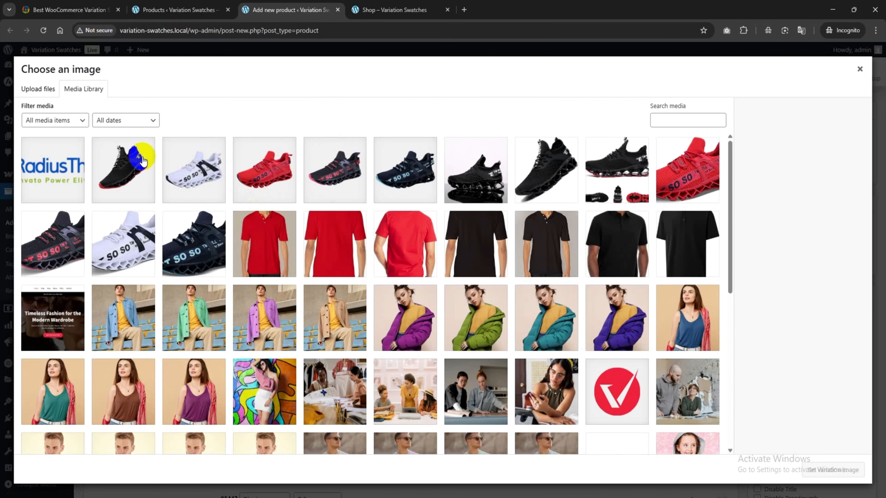
{"action": "left_click", "coordinate": [135, 171]}
{"action": "left_click", "coordinate": [830, 470]}
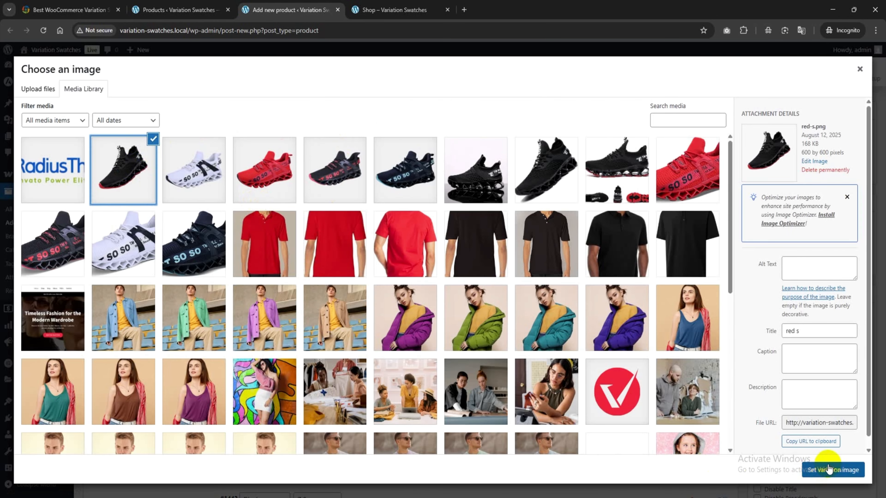
Step: Set the Black, size 6.5 variation's regular price to 50 with the stock status In stock
{"action": "left_click", "coordinate": [244, 283]}
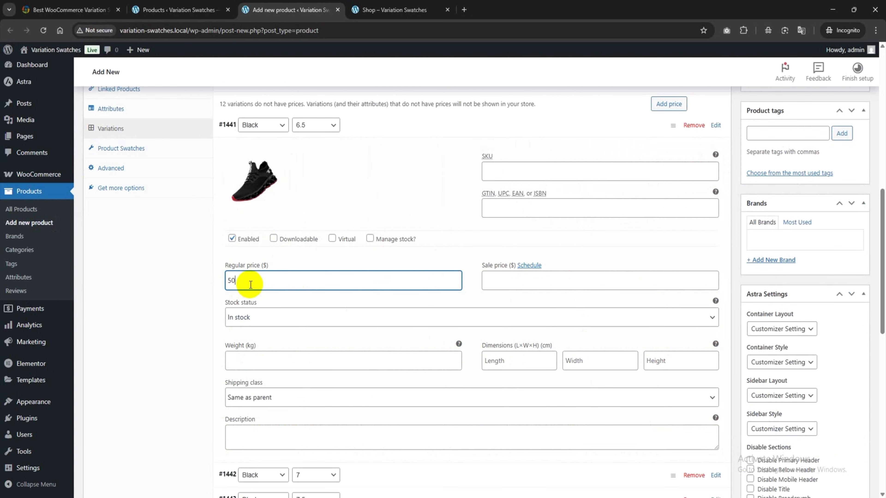
{"action": "left_click", "coordinate": [369, 257]}
{"action": "scroll", "coordinate": [396, 259], "scroll_direction": "down", "scroll_amount": 1}
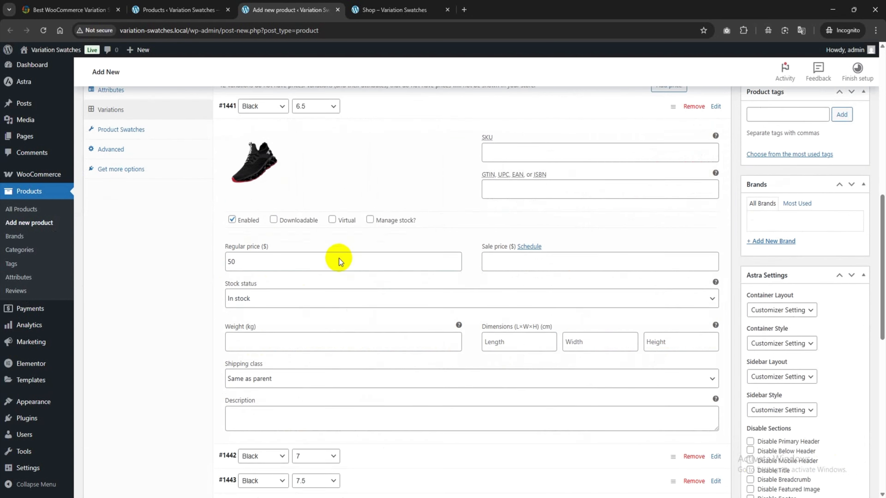
{"action": "left_click", "coordinate": [252, 273]}
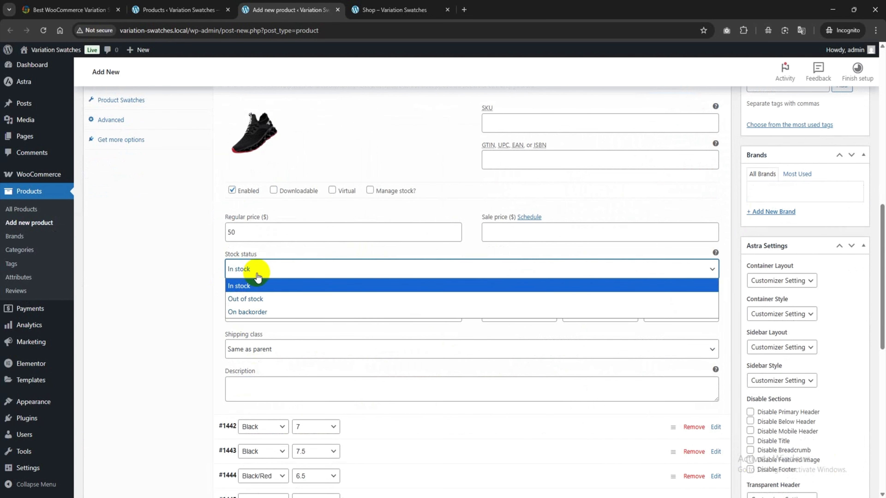
{"action": "left_click", "coordinate": [259, 268]}
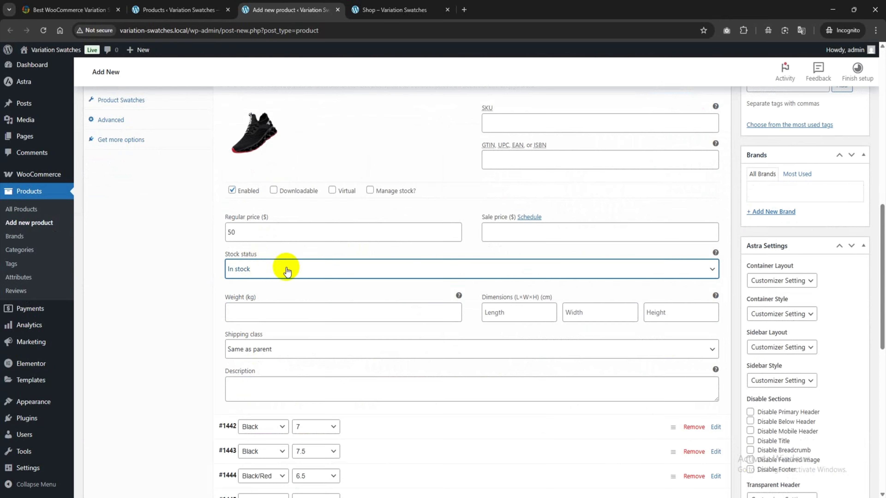
{"action": "scroll", "coordinate": [411, 277], "scroll_direction": "up", "scroll_amount": 3}
{"action": "left_click", "coordinate": [651, 223]}
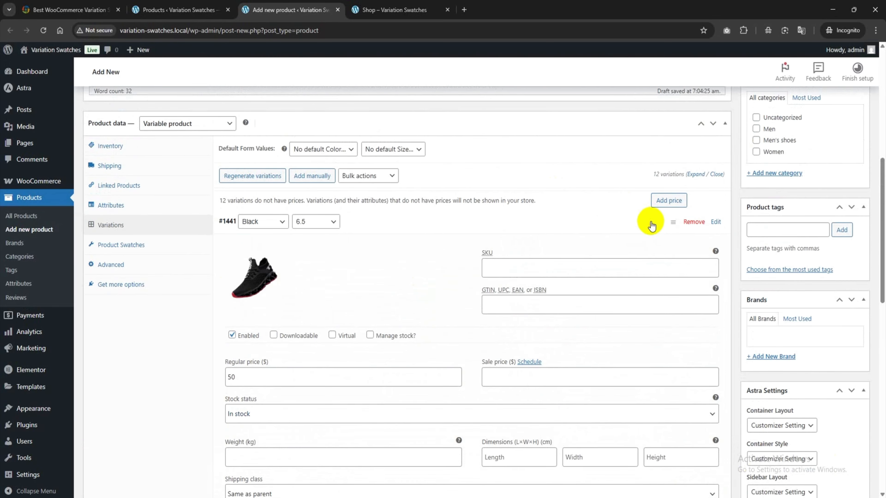
Step: Give the Black, size 7 variation the image red-s.png and a regular price of 60
{"action": "left_click", "coordinate": [577, 246]}
{"action": "scroll", "coordinate": [255, 364], "scroll_direction": "down", "scroll_amount": 1}
{"action": "scroll", "coordinate": [255, 349], "scroll_direction": "down", "scroll_amount": 2}
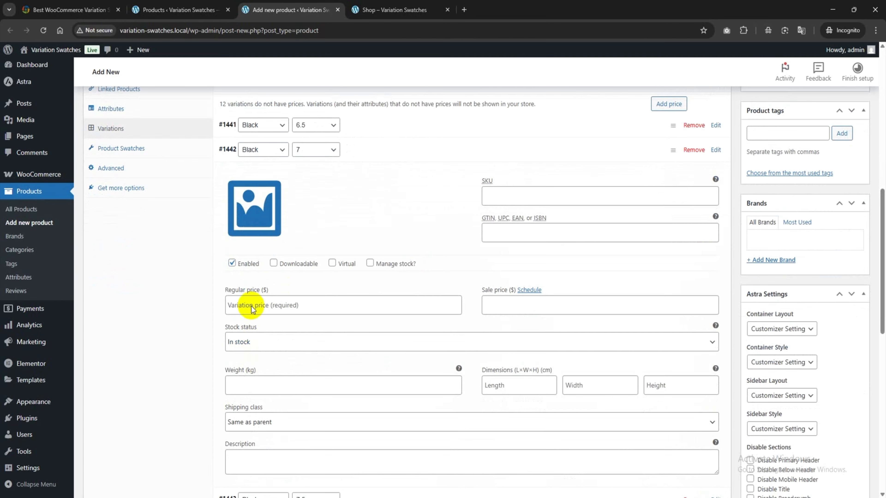
{"action": "left_click", "coordinate": [254, 209]}
{"action": "left_click", "coordinate": [111, 162]}
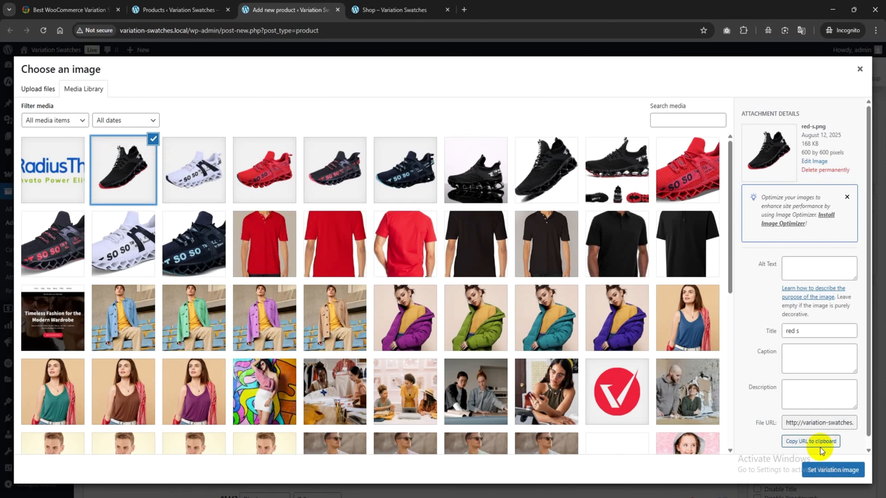
{"action": "left_click", "coordinate": [820, 470]}
{"action": "left_click", "coordinate": [254, 305]}
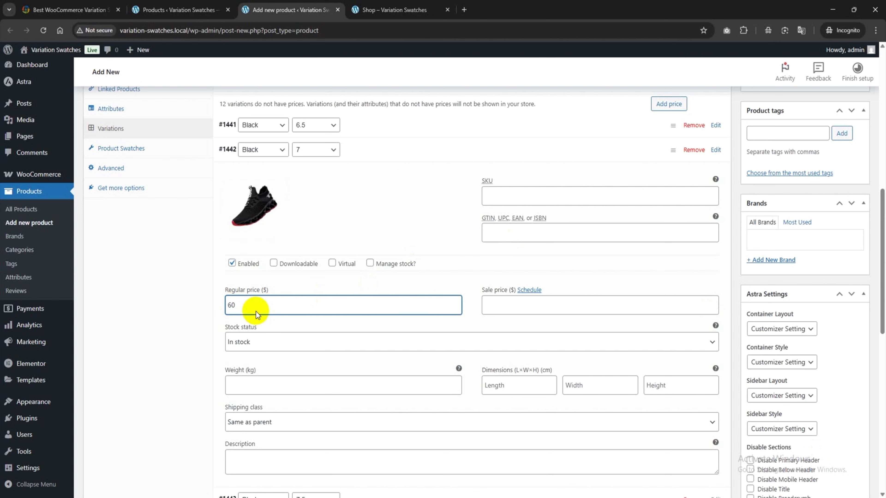
{"action": "left_click", "coordinate": [539, 154]}
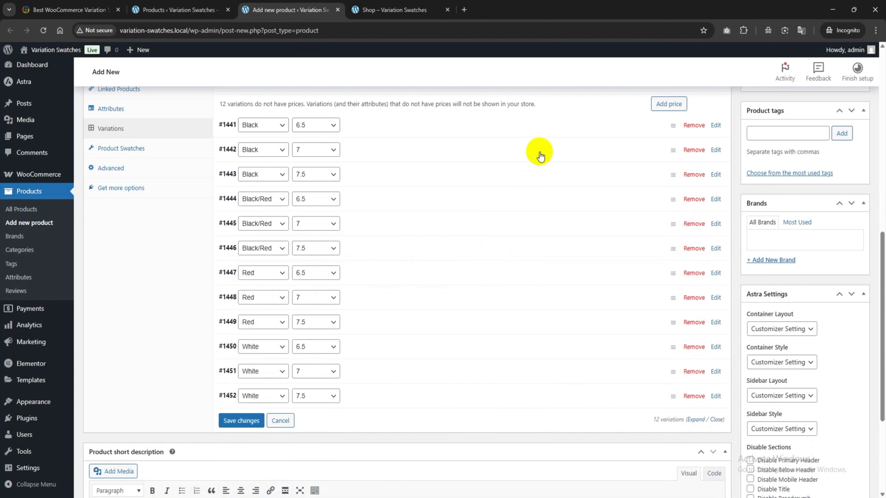
Step: Give the Black, size 7.5 variation the image red-s.png and a regular price of 70
{"action": "left_click", "coordinate": [439, 174]}
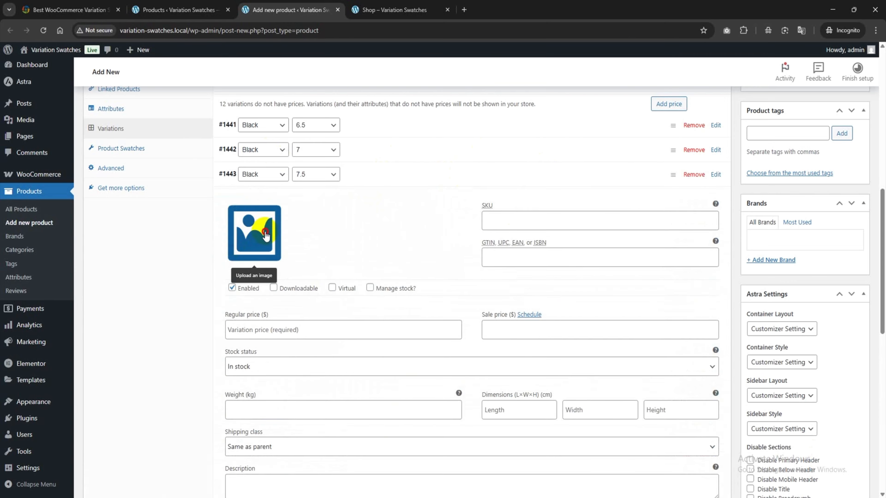
{"action": "left_click", "coordinate": [249, 235]}
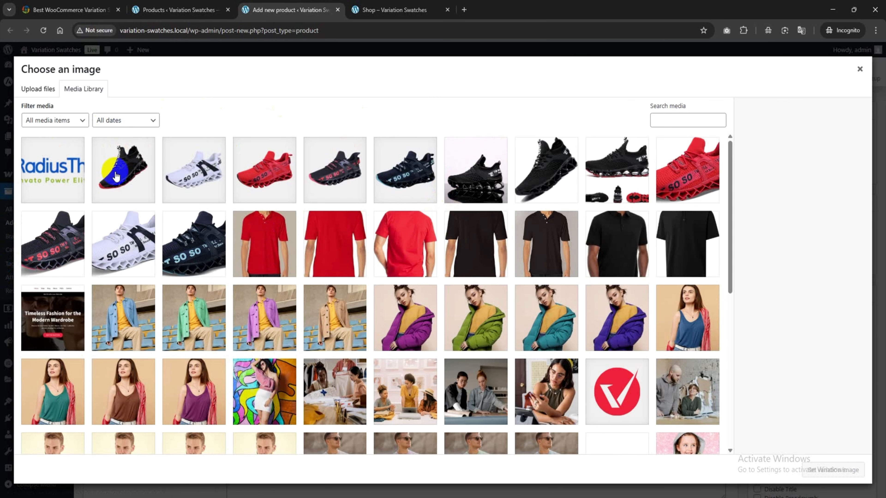
{"action": "left_click", "coordinate": [121, 191]}
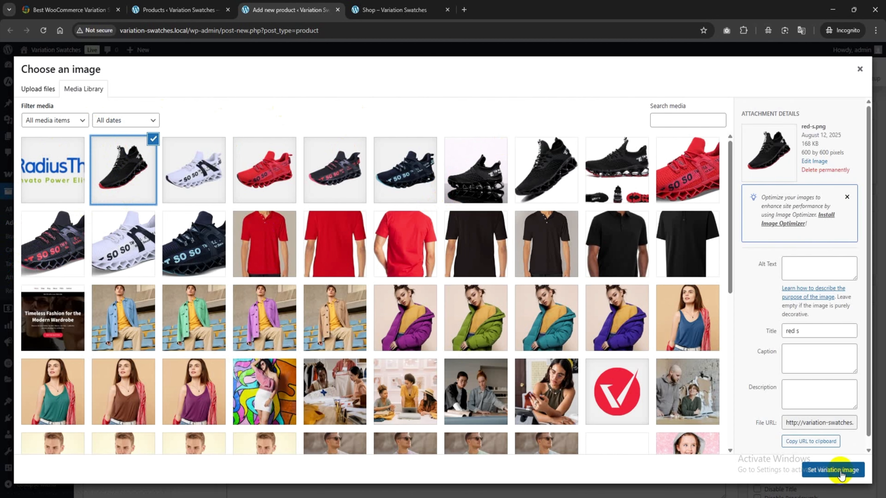
{"action": "left_click", "coordinate": [848, 470]}
{"action": "left_click", "coordinate": [279, 328]}
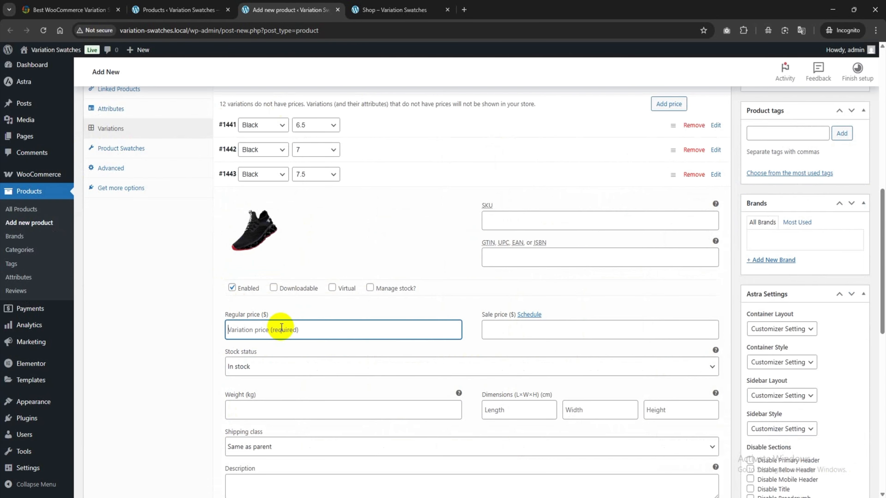
{"action": "type", "text": "70"}
{"action": "left_click", "coordinate": [420, 179]}
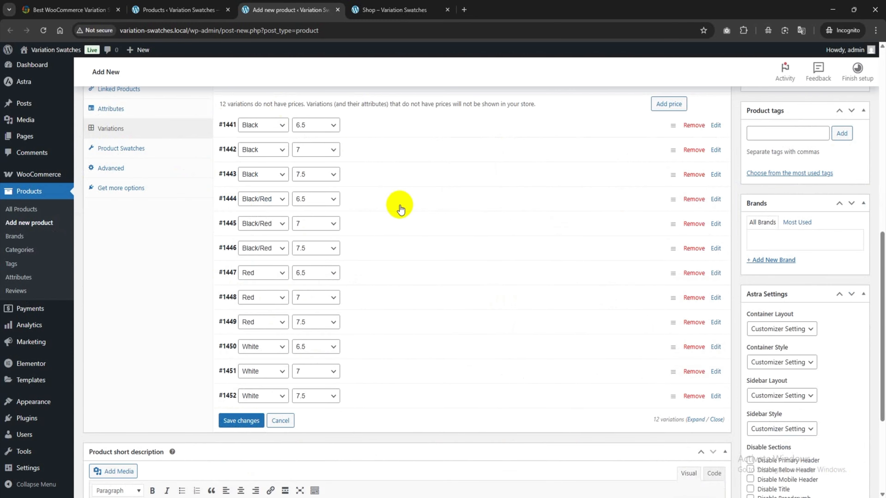
Step: Give the Black/Red, size 6.5 variation the black-and-red shoe image and a regular price of 60
{"action": "left_click", "coordinate": [477, 206]}
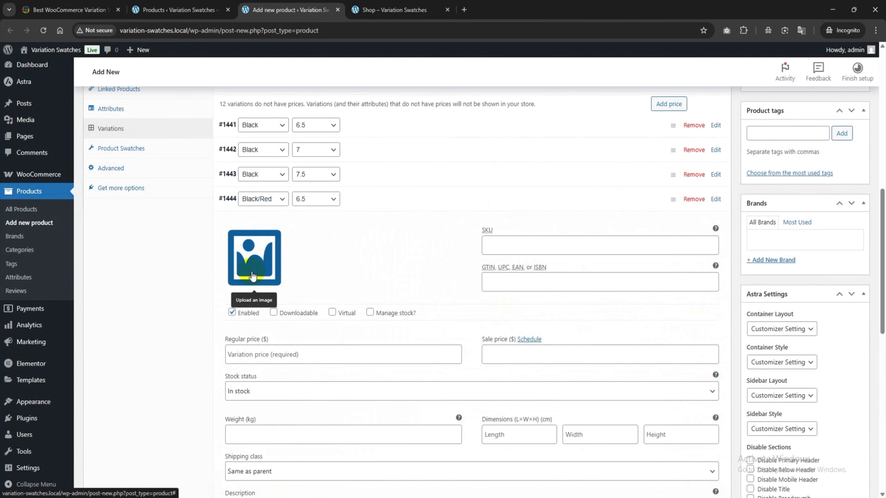
{"action": "left_click", "coordinate": [252, 275]}
{"action": "left_click", "coordinate": [338, 170]}
{"action": "left_click", "coordinate": [834, 470]}
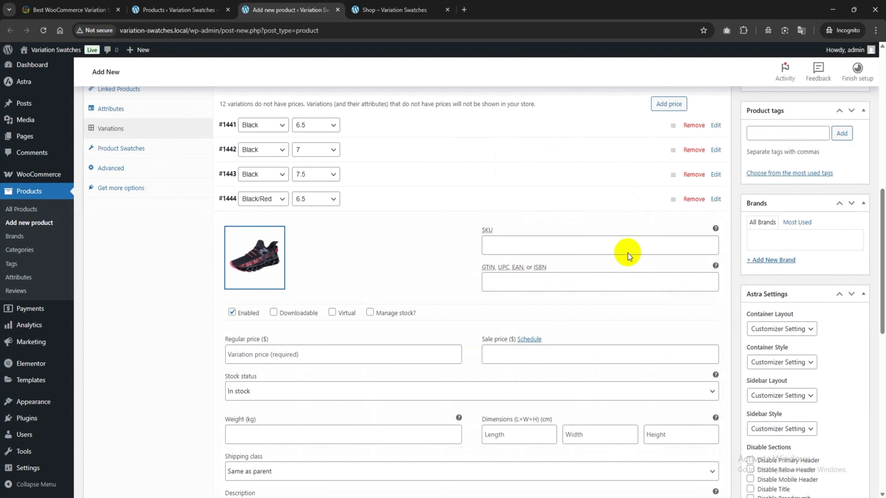
{"action": "left_click", "coordinate": [257, 355]}
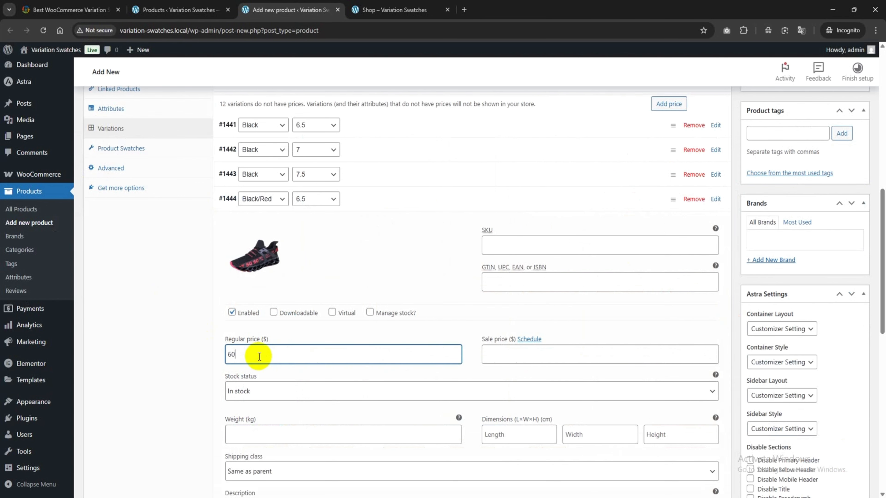
{"action": "left_click", "coordinate": [433, 196]}
Step: Assign the black-and-red shoe image to the Black/Red, size 7 variation and fill in its regular price
{"action": "left_click", "coordinate": [396, 223]}
{"action": "left_click", "coordinate": [257, 281]}
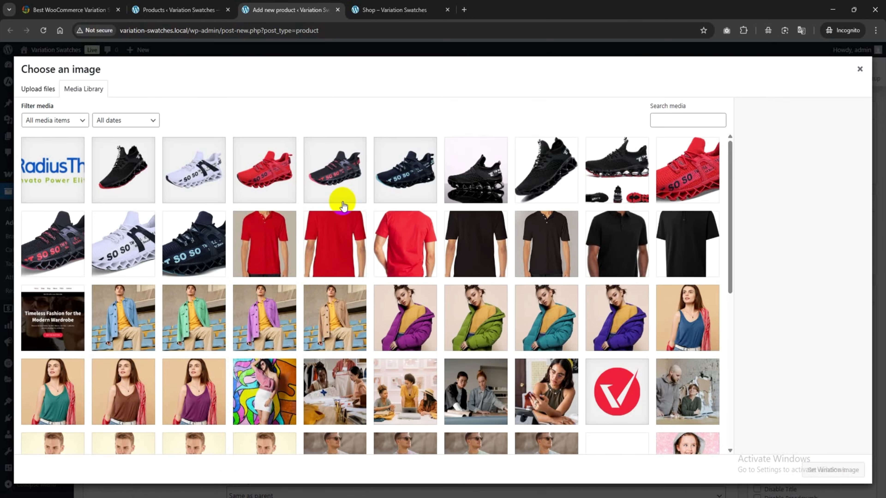
{"action": "left_click", "coordinate": [343, 200]}
{"action": "left_click", "coordinate": [833, 470]}
{"action": "left_click", "coordinate": [247, 330]}
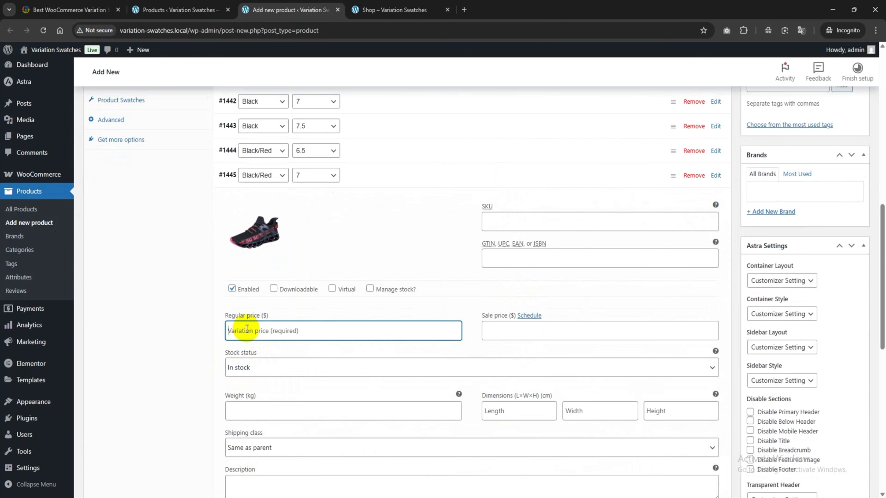
{"action": "left_click", "coordinate": [397, 177]}
Step: Give the Black/Red, size 7.5 variation the image red-black.png and a regular price of 70
{"action": "left_click", "coordinate": [460, 202]}
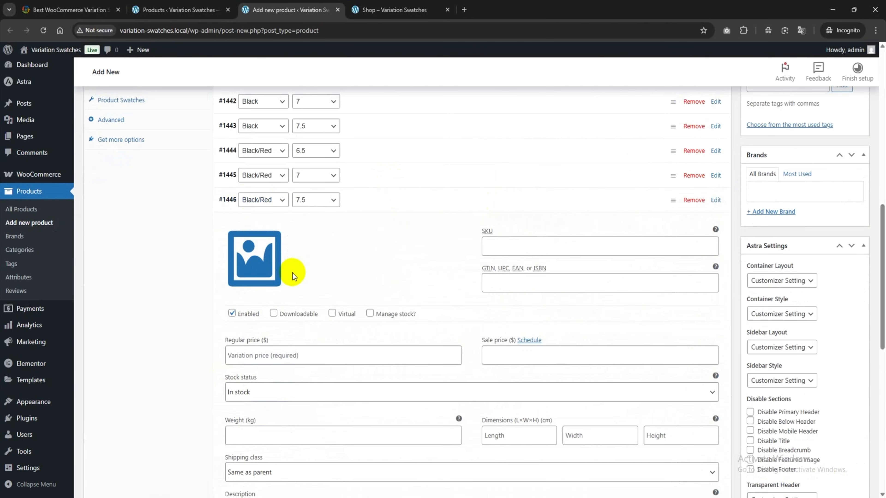
{"action": "left_click", "coordinate": [292, 273]}
{"action": "left_click", "coordinate": [345, 172]}
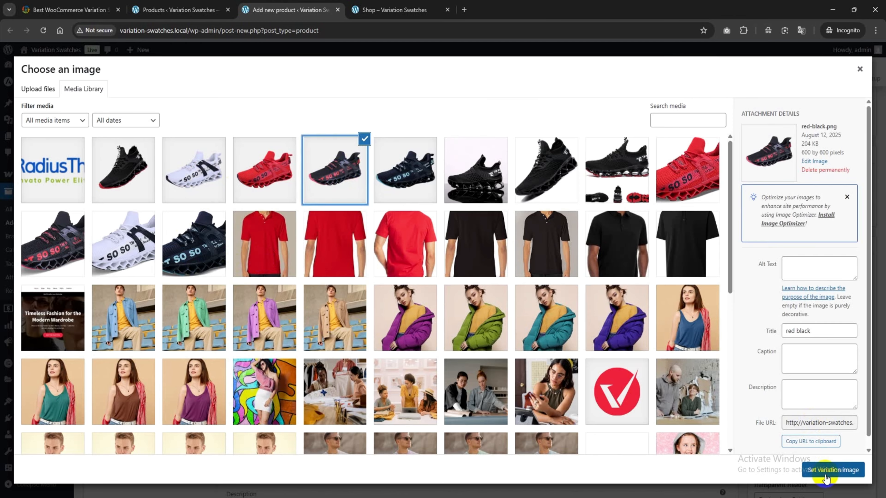
{"action": "left_click", "coordinate": [833, 470]}
{"action": "left_click", "coordinate": [265, 359]}
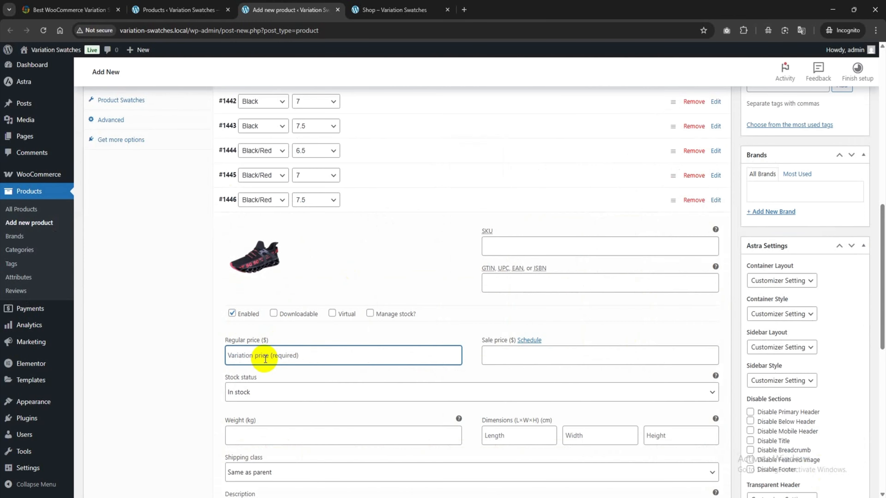
{"action": "left_click", "coordinate": [366, 198]}
Step: Give the Red, size 6.5 variation the image red.png and a regular price of 30
{"action": "left_click", "coordinate": [404, 224]}
{"action": "left_click", "coordinate": [254, 279]}
{"action": "left_click", "coordinate": [279, 164]}
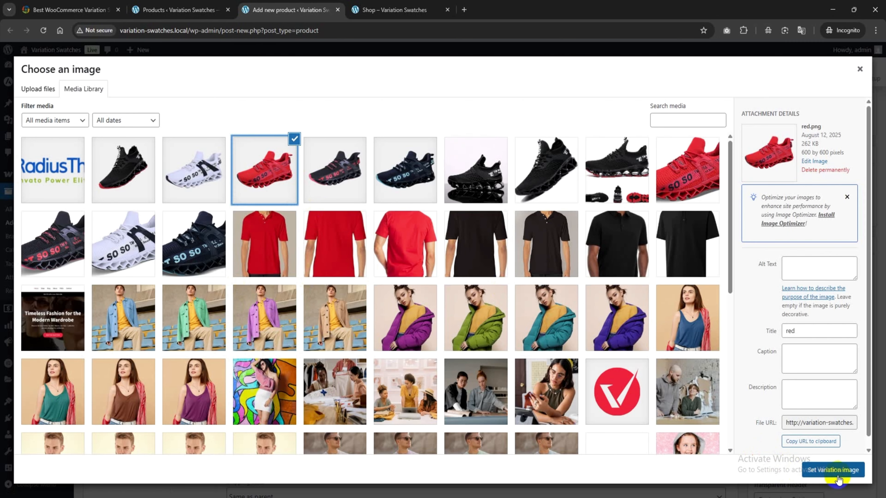
{"action": "left_click", "coordinate": [833, 469]}
{"action": "left_click", "coordinate": [262, 380]}
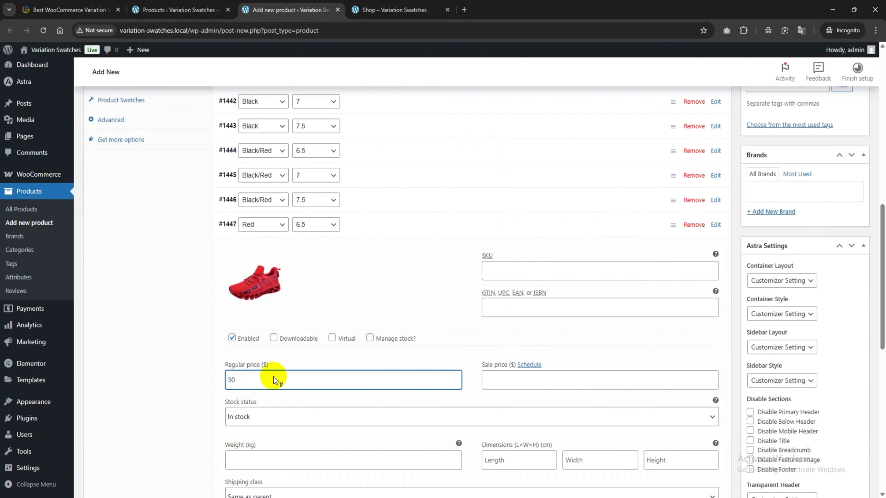
{"action": "left_click", "coordinate": [409, 225]}
Step: Assign the red shoe image to the Red, size 7 variation and fill in its regular price
{"action": "left_click", "coordinate": [410, 248]}
{"action": "left_click", "coordinate": [254, 307]}
{"action": "left_click", "coordinate": [833, 470]}
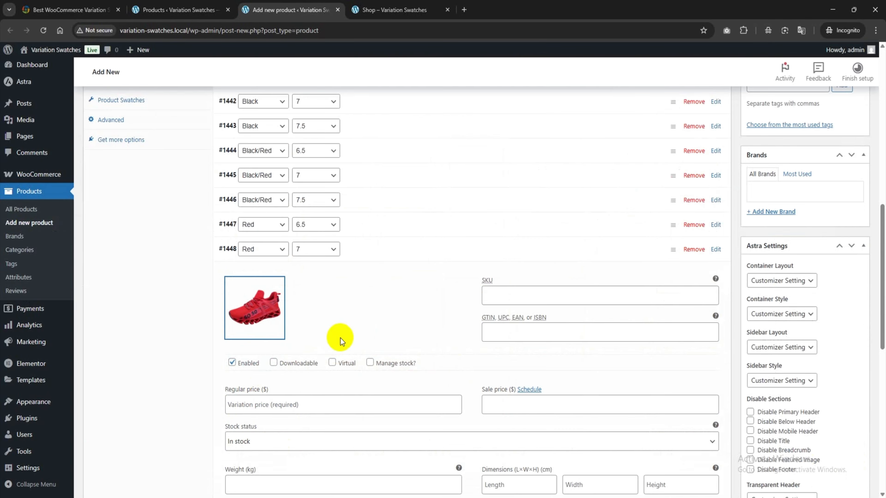
{"action": "left_click", "coordinate": [250, 404]}
{"action": "left_click", "coordinate": [396, 250]}
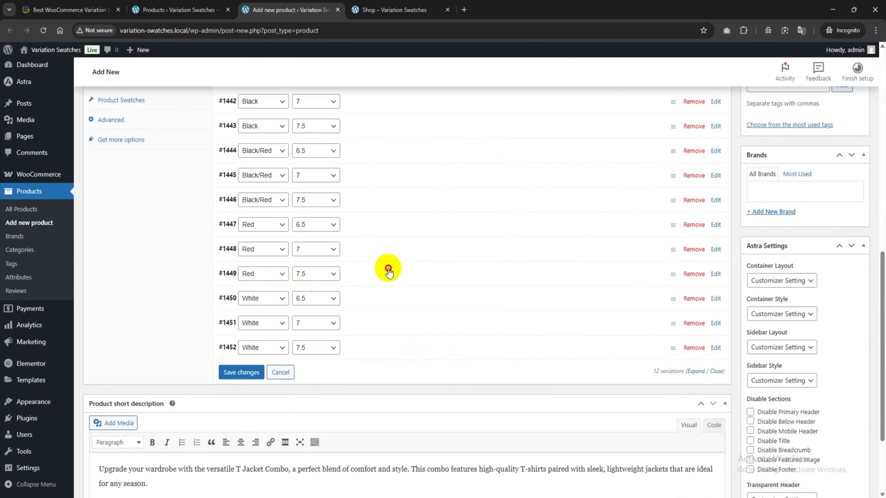
Step: Give the Red, size 7.5 variation the red shoe image and a regular price of 90
{"action": "left_click", "coordinate": [387, 272]}
{"action": "left_click", "coordinate": [254, 330]}
{"action": "left_click", "coordinate": [833, 470]}
{"action": "left_click", "coordinate": [264, 424]}
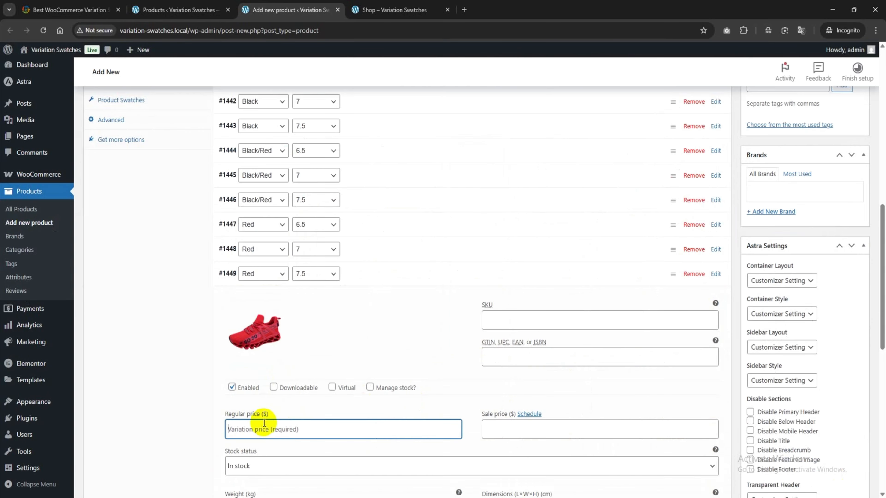
{"action": "type", "text": "90"}
{"action": "left_click", "coordinate": [388, 272]}
Step: Give the White, size 6.5 variation the white shoe image and a regular price of 90
{"action": "left_click", "coordinate": [218, 242]}
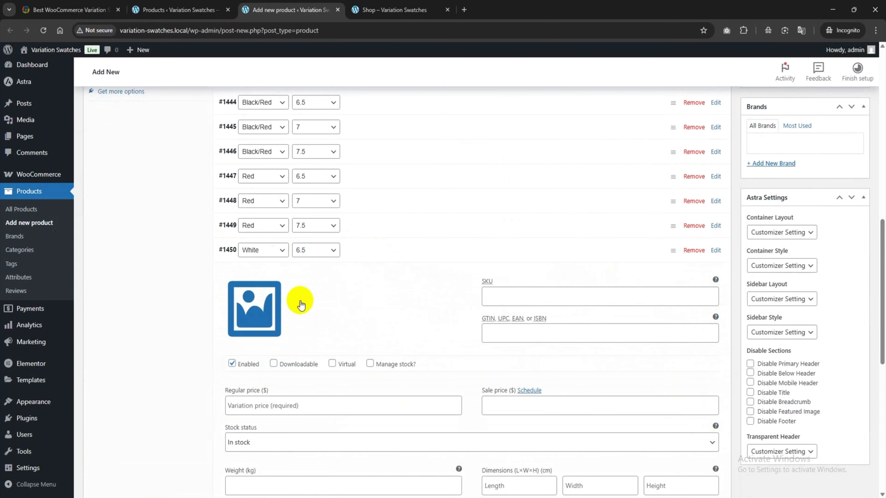
{"action": "left_click", "coordinate": [272, 307]}
{"action": "left_click", "coordinate": [194, 170]}
{"action": "left_click", "coordinate": [832, 469]}
{"action": "scroll", "coordinate": [390, 401], "scroll_direction": "down", "scroll_amount": 3}
{"action": "left_click", "coordinate": [239, 313]}
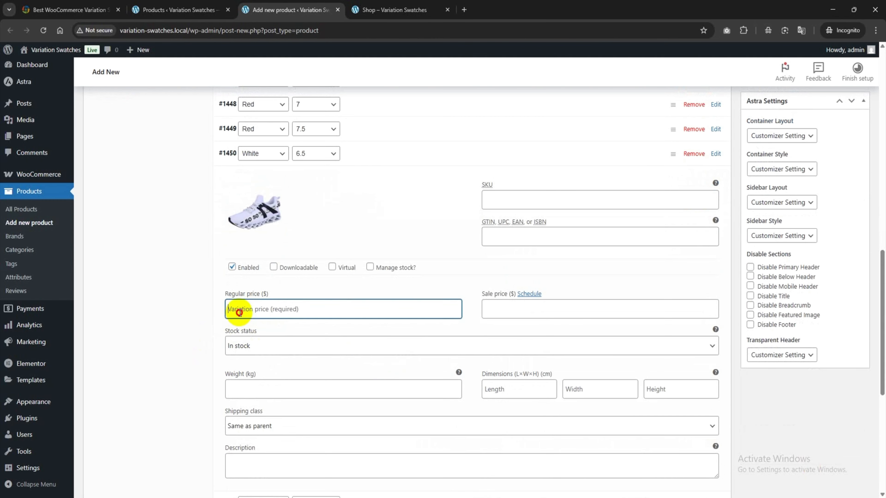
{"action": "left_click", "coordinate": [439, 152]}
Step: Give the White, size 7 variation the image white.png and a regular price of 100
{"action": "left_click", "coordinate": [422, 210]}
{"action": "left_click", "coordinate": [234, 247]}
{"action": "left_click", "coordinate": [194, 170]}
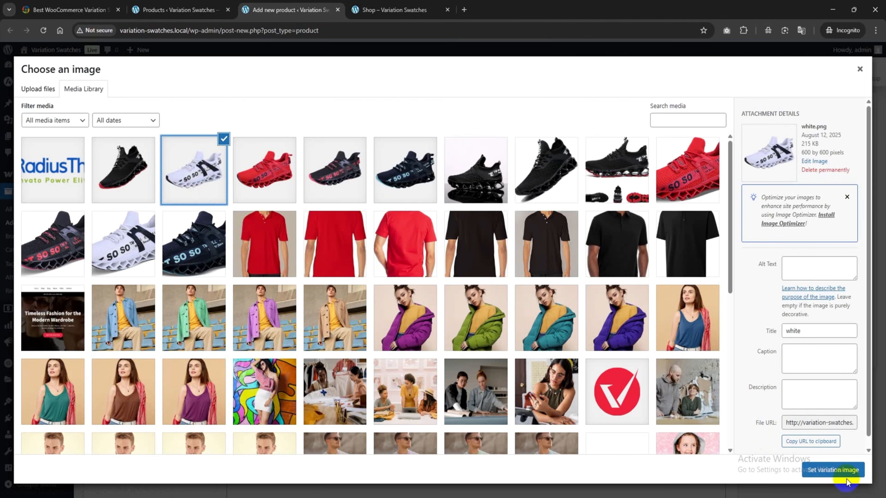
{"action": "left_click", "coordinate": [833, 470]}
{"action": "left_click", "coordinate": [259, 335]}
{"action": "type", "text": "100"}
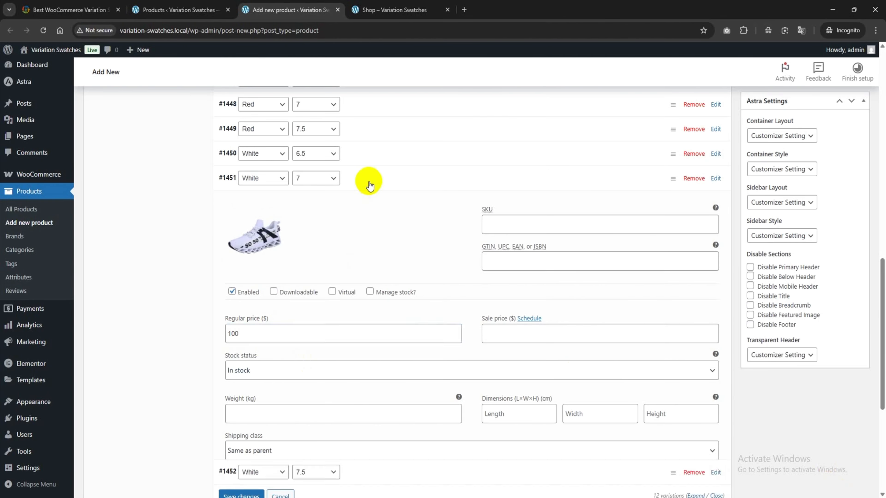
Step: Give the White, size 7.5 variation the white shoe image and a regular price of 110, and save the variations
{"action": "left_click", "coordinate": [366, 181]}
{"action": "left_click", "coordinate": [439, 233]}
{"action": "left_click", "coordinate": [253, 257]}
{"action": "left_click", "coordinate": [833, 470]}
{"action": "left_click", "coordinate": [257, 358]}
{"action": "type", "text": "100"}
{"action": "left_click", "coordinate": [583, 203]}
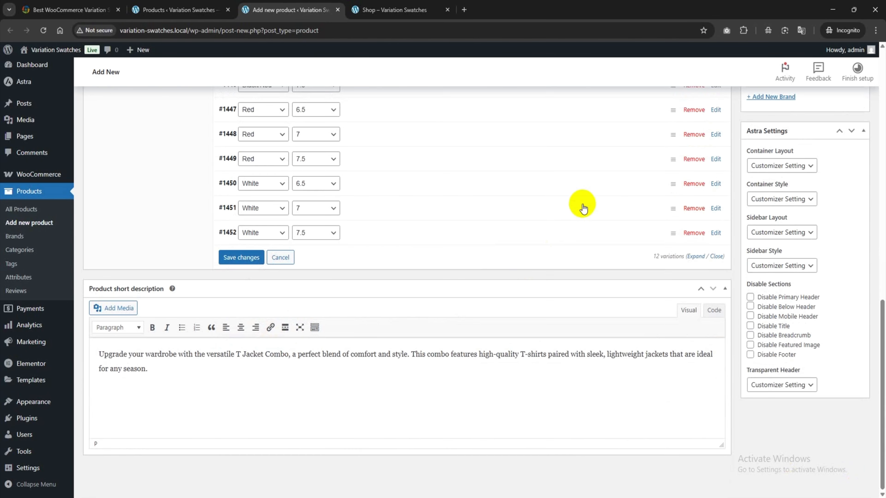
{"action": "left_click", "coordinate": [241, 258]}
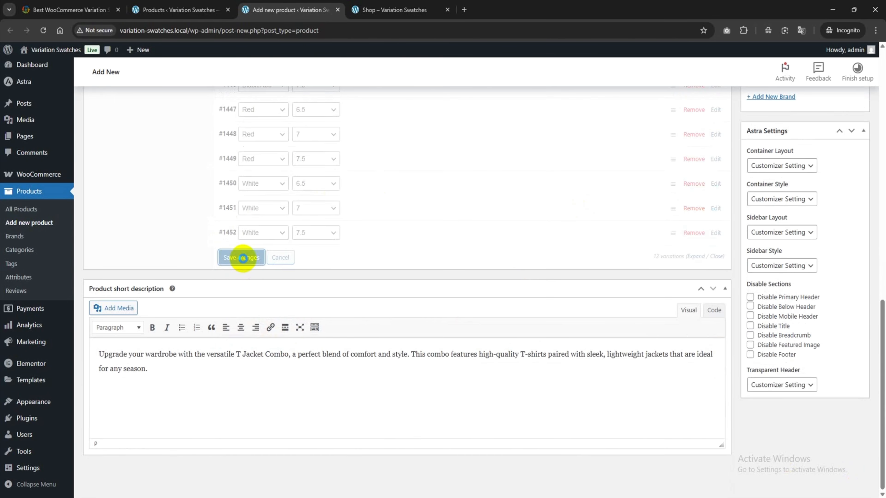
Step: Assign the product to the Men's shoes category and set the black side-view shoe photo as its product image
{"action": "scroll", "coordinate": [436, 279], "scroll_direction": "up", "scroll_amount": 10}
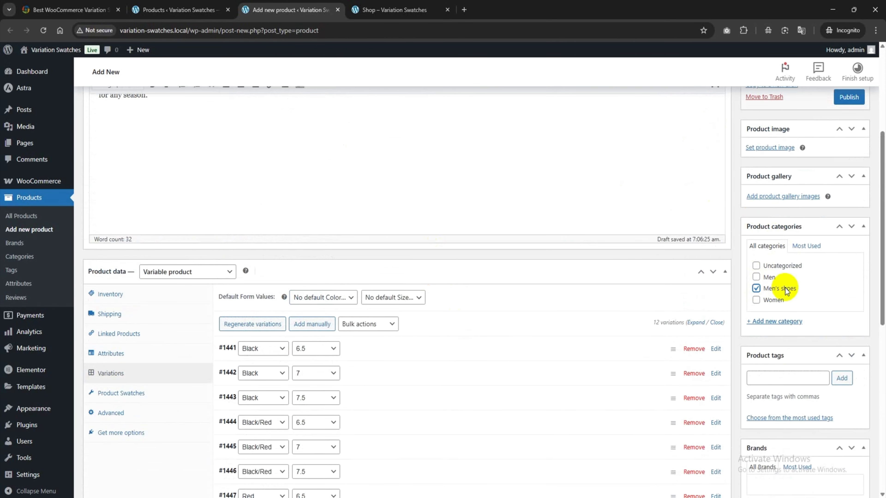
{"action": "scroll", "coordinate": [787, 292], "scroll_direction": "up", "scroll_amount": 3}
{"action": "left_click", "coordinate": [762, 246]}
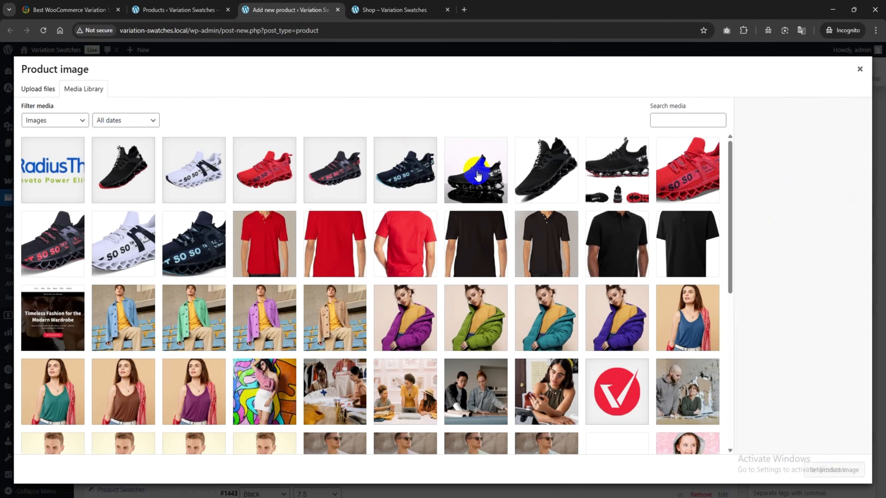
{"action": "left_click", "coordinate": [478, 176]}
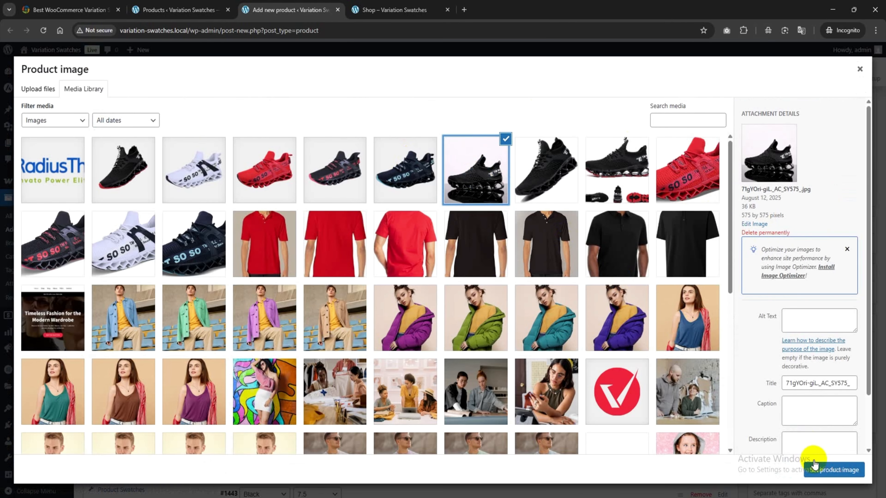
{"action": "left_click", "coordinate": [814, 464]}
Step: Publish the Men's Shoes product and view its storefront page in a new browser tab
{"action": "scroll", "coordinate": [764, 326], "scroll_direction": "up", "scroll_amount": 3}
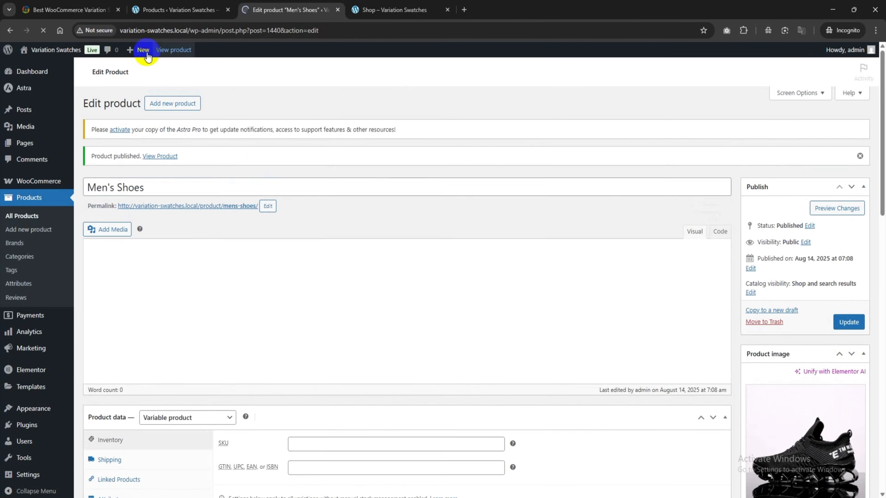
{"action": "right_click", "coordinate": [165, 156]}
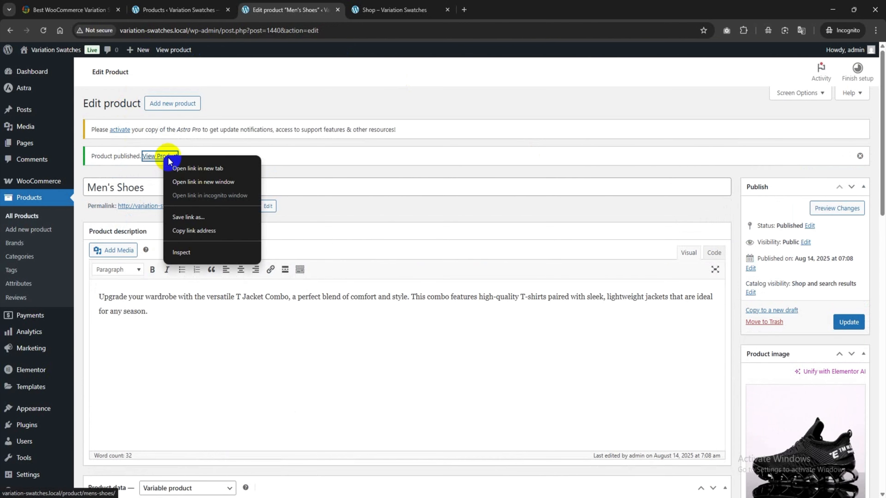
{"action": "left_click", "coordinate": [198, 168]}
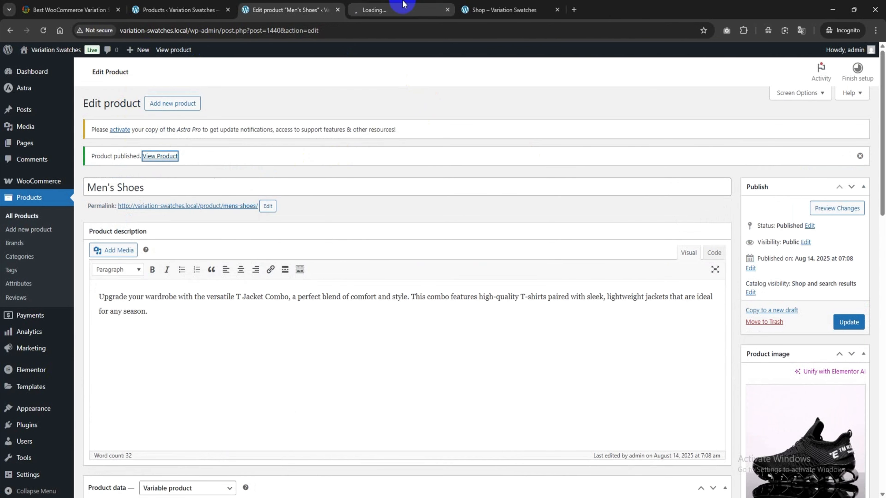
{"action": "left_click", "coordinate": [400, 7]}
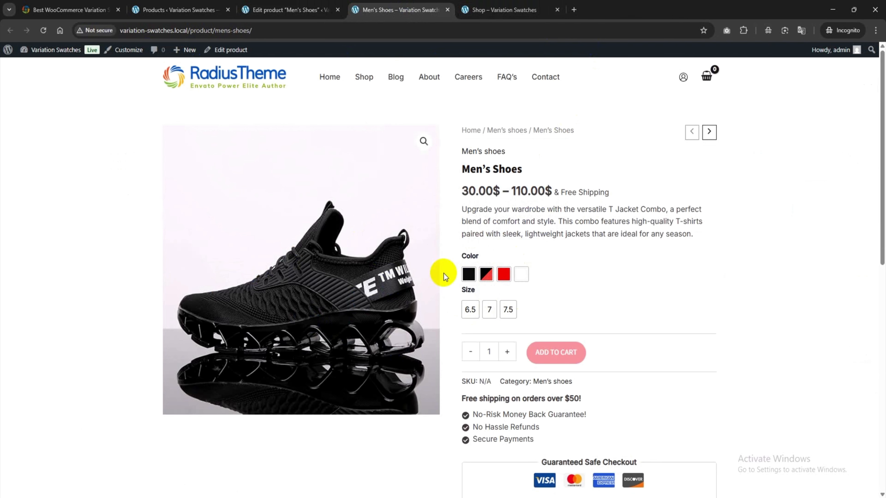
Step: Preview the Red 6.5, Black/Red 6.5 and 7.5, Black 7 and White 7.5 variations on the product page, checking their images and prices
{"action": "mouse_move", "coordinate": [501, 276]}
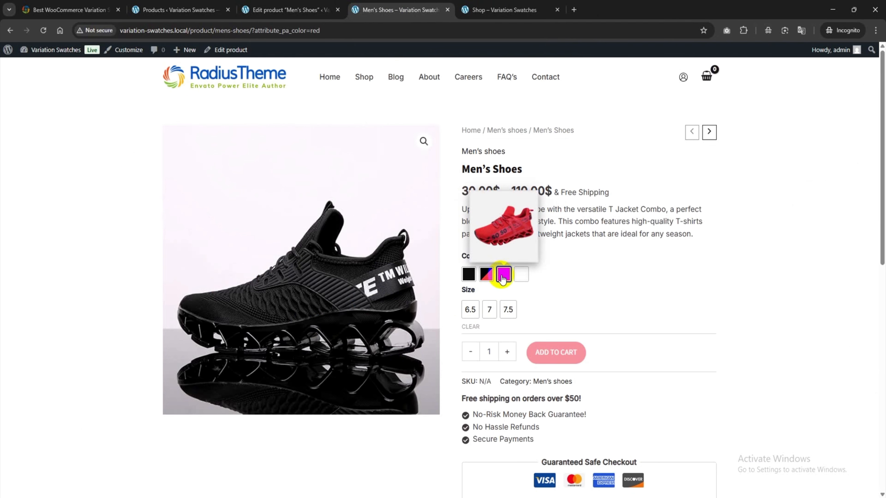
{"action": "left_click", "coordinate": [469, 309]}
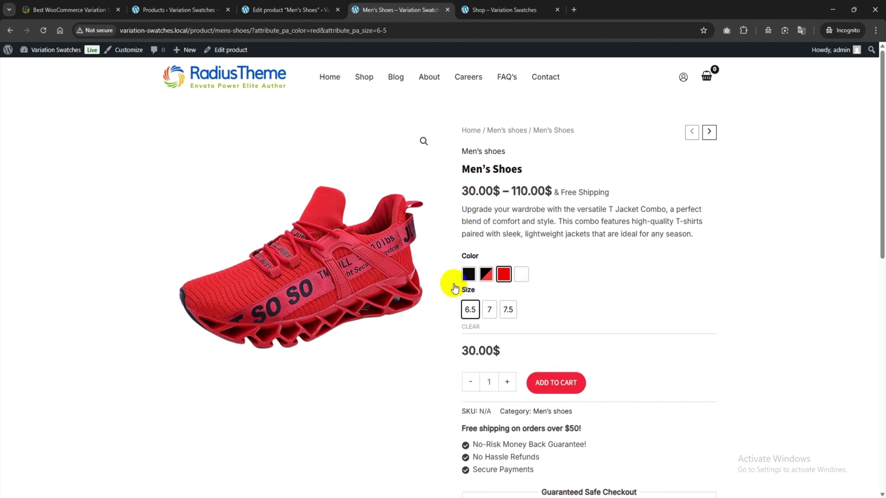
{"action": "left_click", "coordinate": [486, 275]}
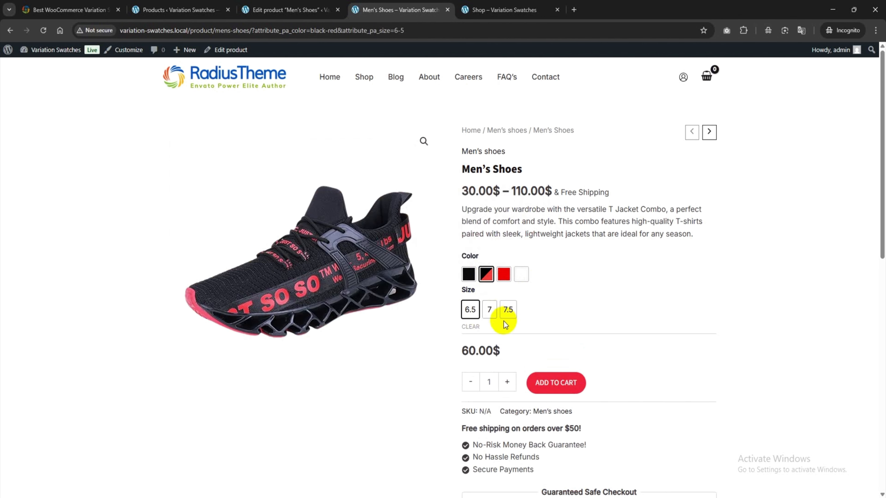
{"action": "left_click", "coordinate": [507, 311]}
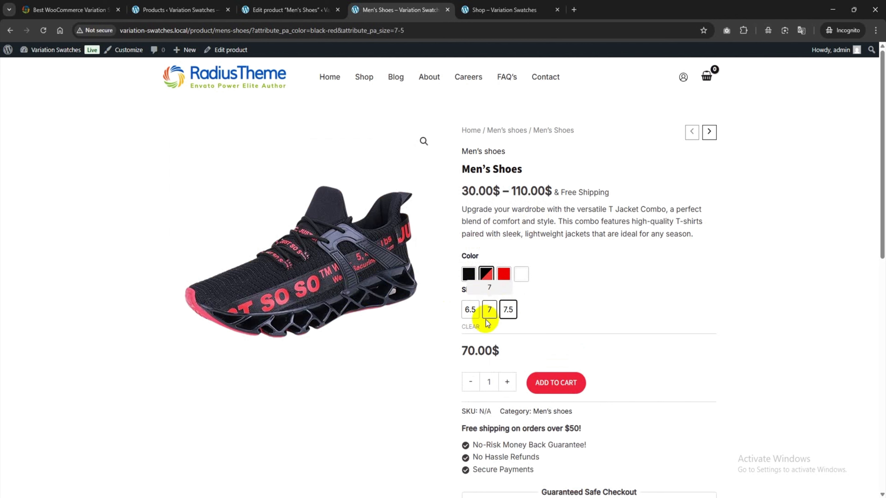
{"action": "left_click", "coordinate": [475, 327]}
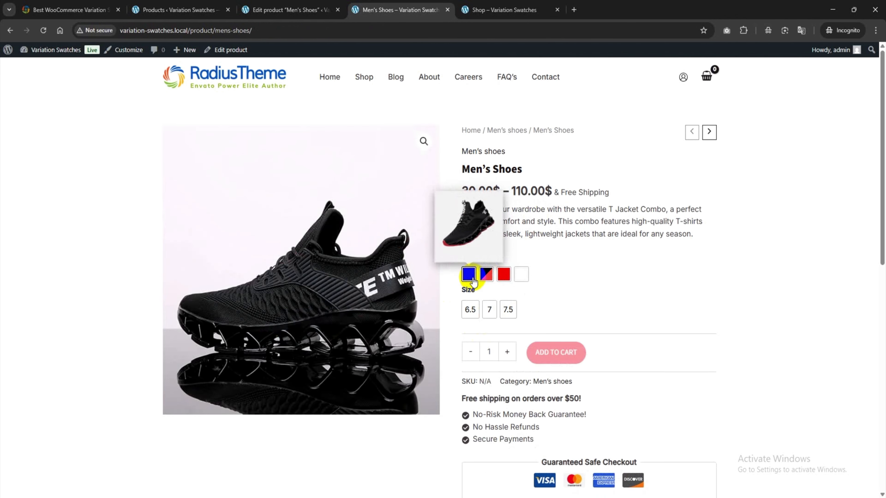
{"action": "left_click", "coordinate": [489, 309]}
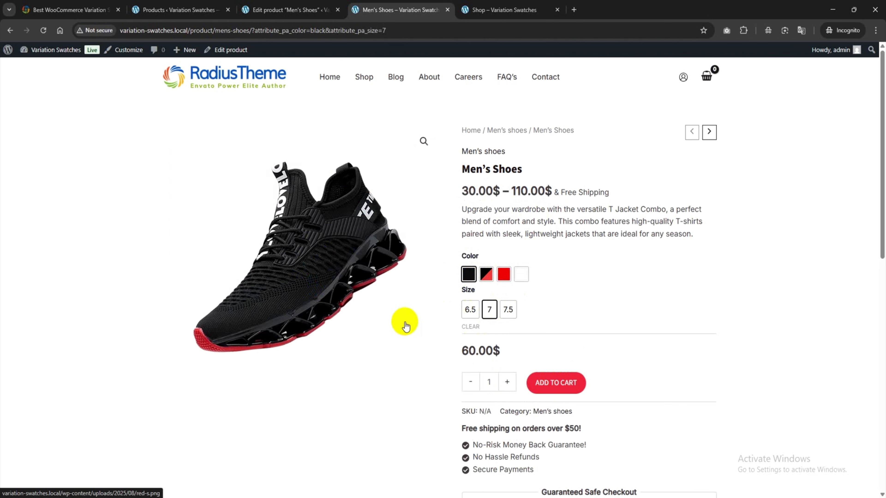
{"action": "left_click", "coordinate": [470, 327]}
{"action": "left_click", "coordinate": [521, 277]}
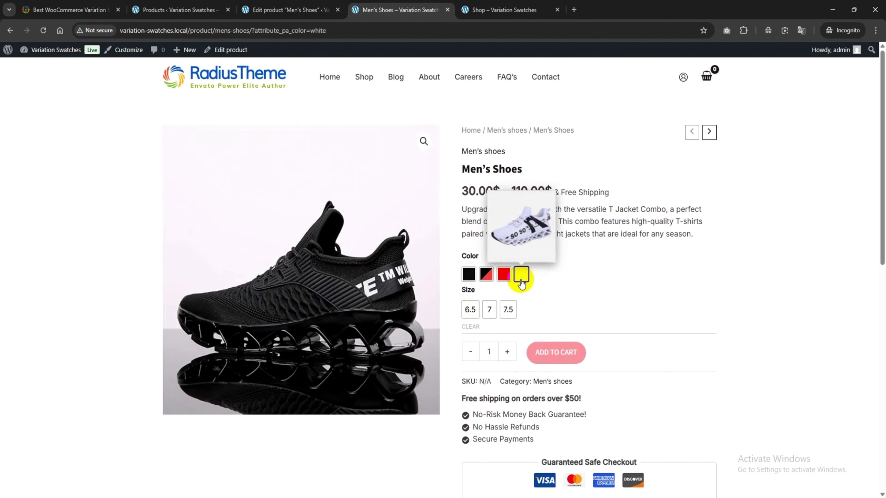
{"action": "left_click", "coordinate": [509, 310]}
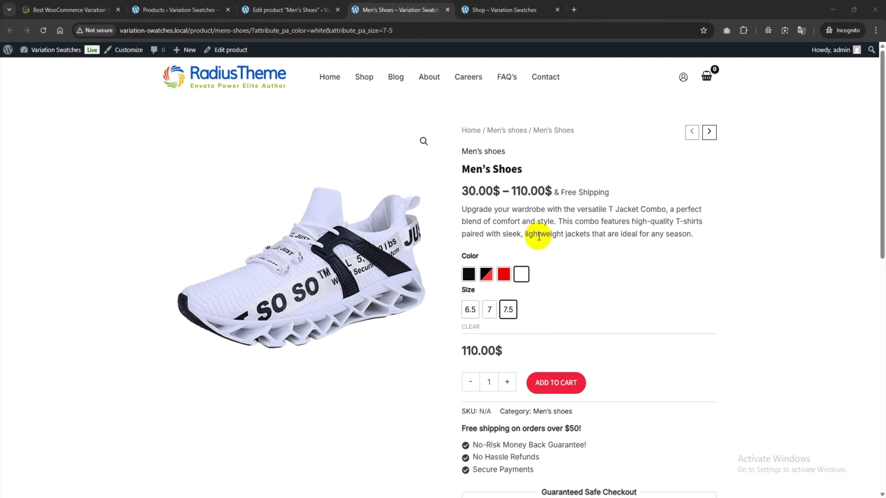
Step: In the WooCommerce Product Swatches general settings, set the shape style to Rounded Shape and save
{"action": "left_click", "coordinate": [206, 5]}
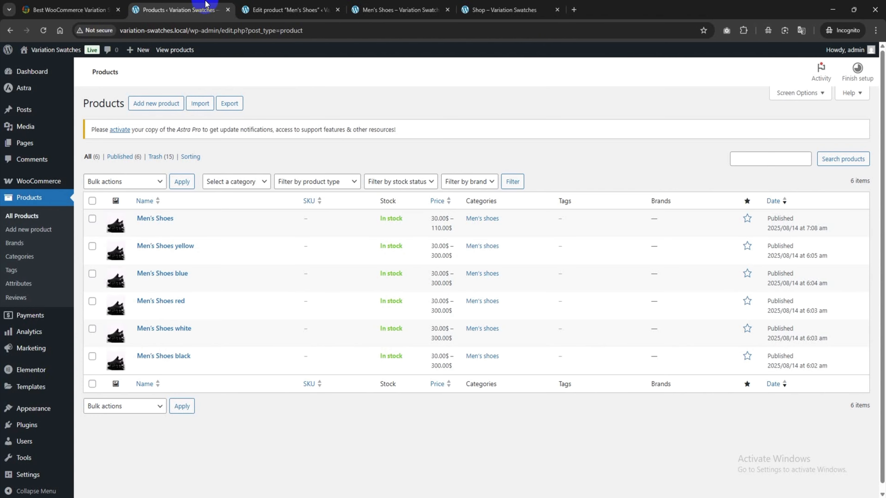
{"action": "mouse_move", "coordinate": [21, 181]}
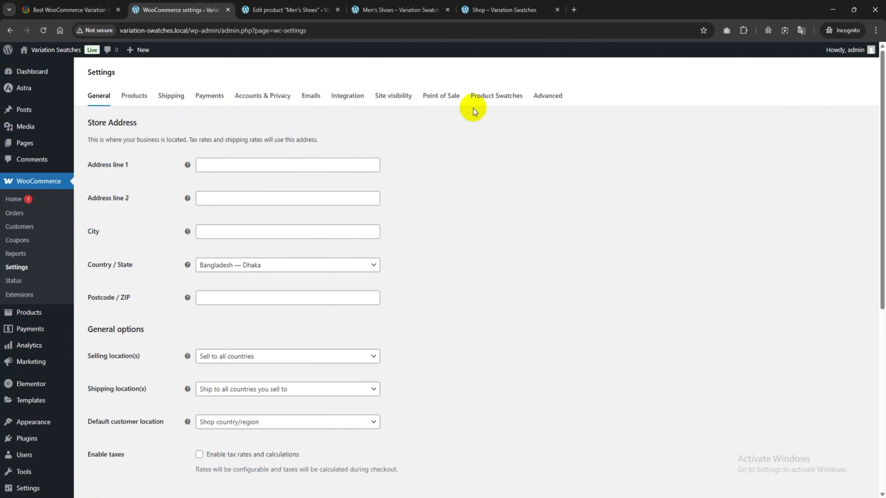
{"action": "left_click", "coordinate": [505, 100]}
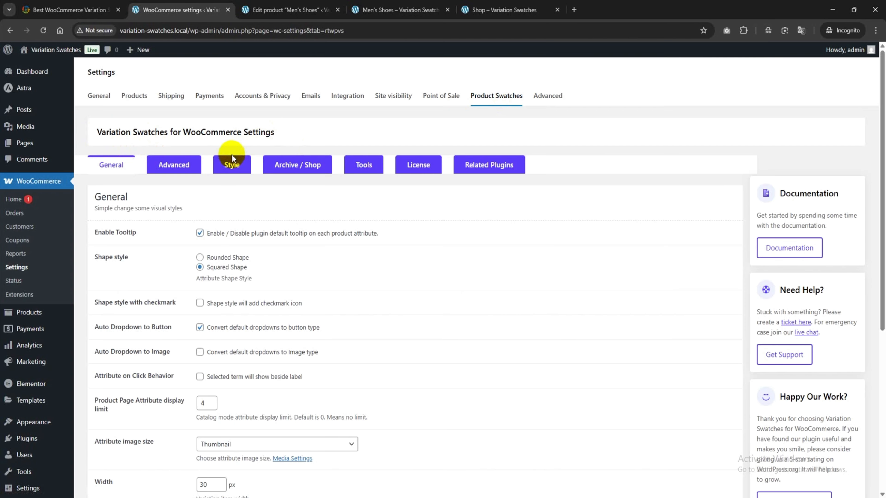
{"action": "scroll", "coordinate": [209, 245], "scroll_direction": "down", "scroll_amount": 5}
{"action": "scroll", "coordinate": [157, 384], "scroll_direction": "up", "scroll_amount": 5}
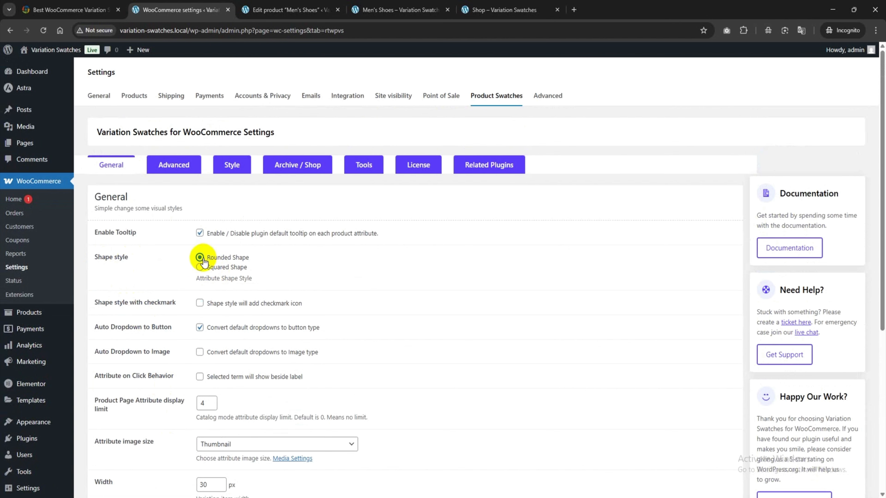
{"action": "scroll", "coordinate": [204, 262], "scroll_direction": "down", "scroll_amount": 5}
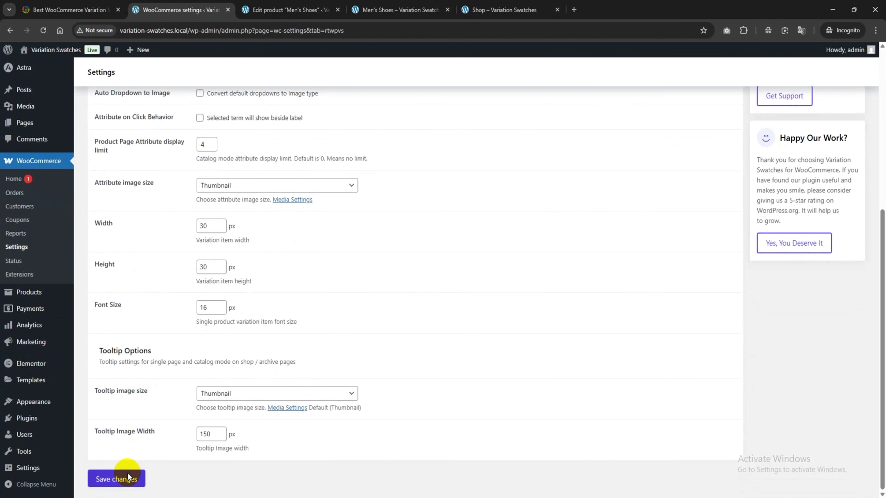
Step: Reload the Men's Shoes storefront page and examine the shape of the color swatches
{"action": "left_click", "coordinate": [389, 6]}
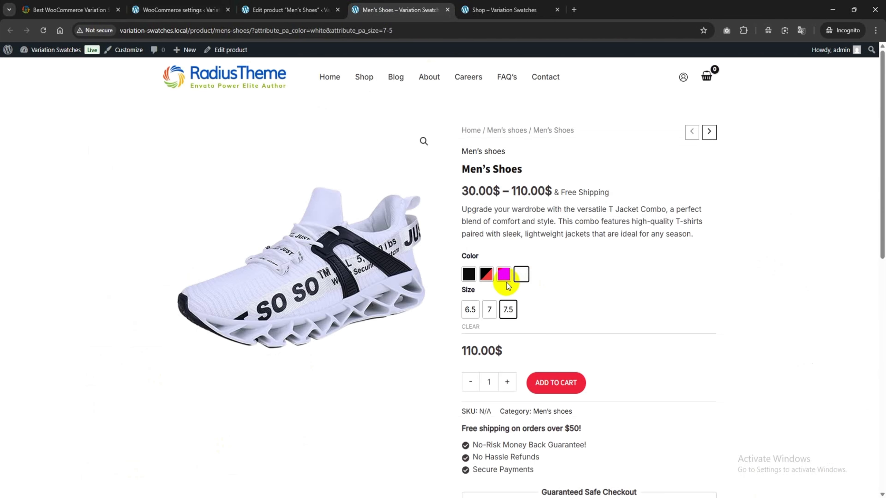
{"action": "left_click", "coordinate": [45, 33]}
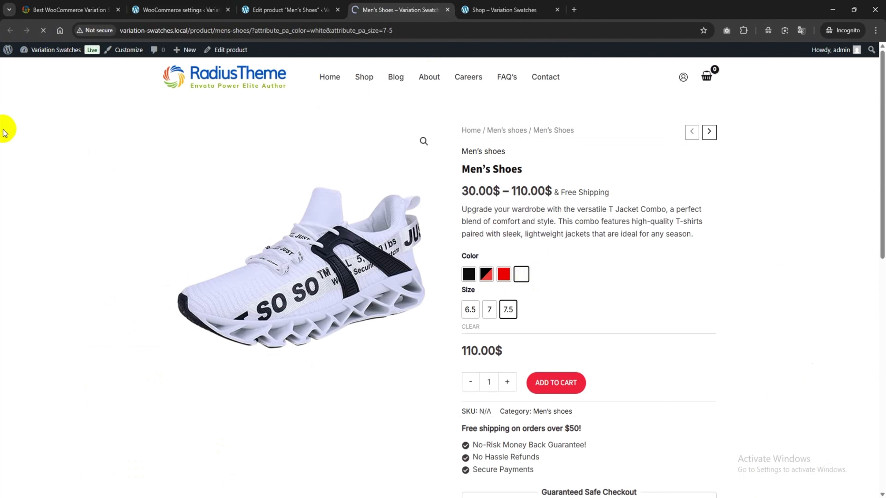
{"action": "mouse_move", "coordinate": [485, 277]}
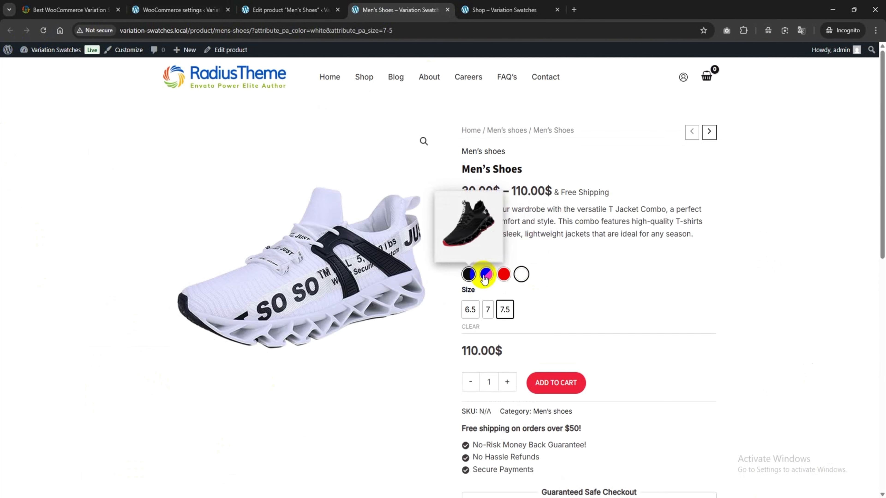
Step: Enable the shape style with checkmark option in the Product Swatches general settings and save
{"action": "left_click", "coordinate": [175, 5]}
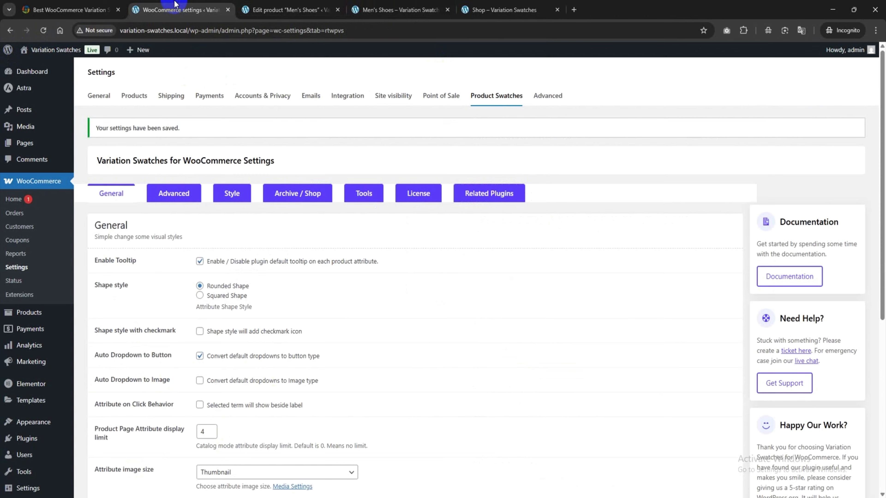
{"action": "scroll", "coordinate": [294, 246], "scroll_direction": "down", "scroll_amount": 3}
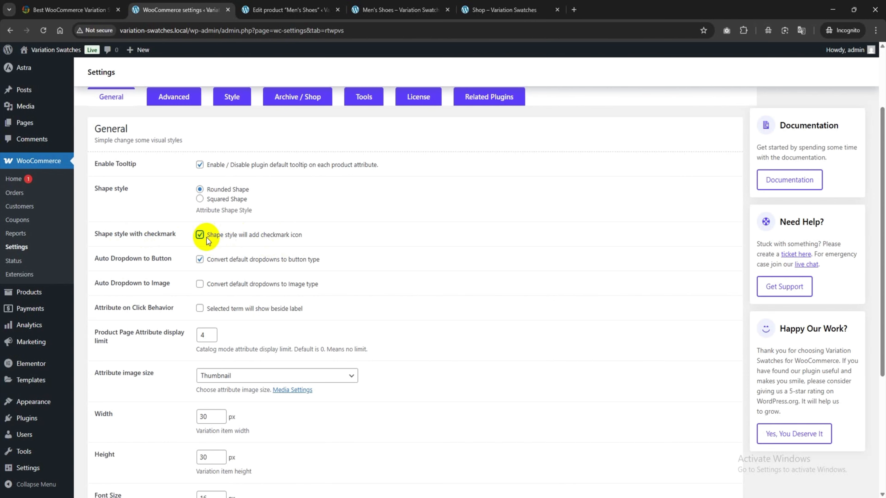
{"action": "scroll", "coordinate": [208, 241], "scroll_direction": "down", "scroll_amount": 6}
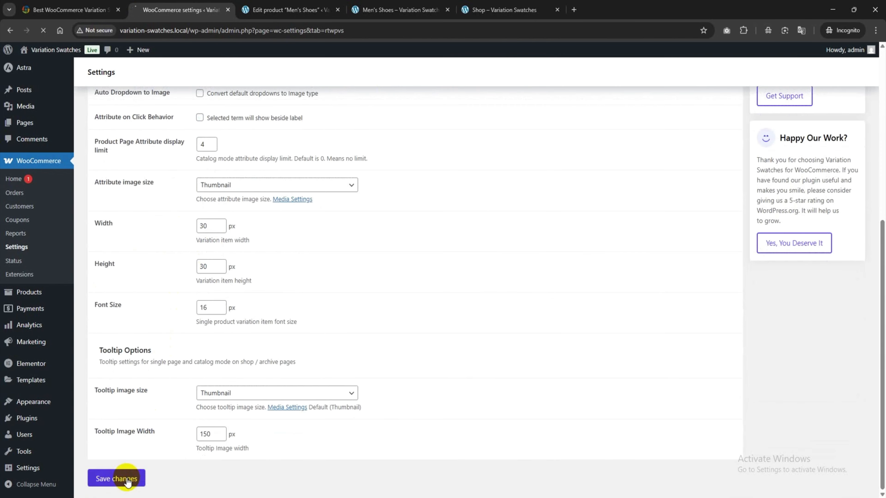
Step: On the Men's Shoes storefront page, try several color and size swatches to check the selection checkmarks, clearing the selection between combinations
{"action": "left_click", "coordinate": [362, 9]}
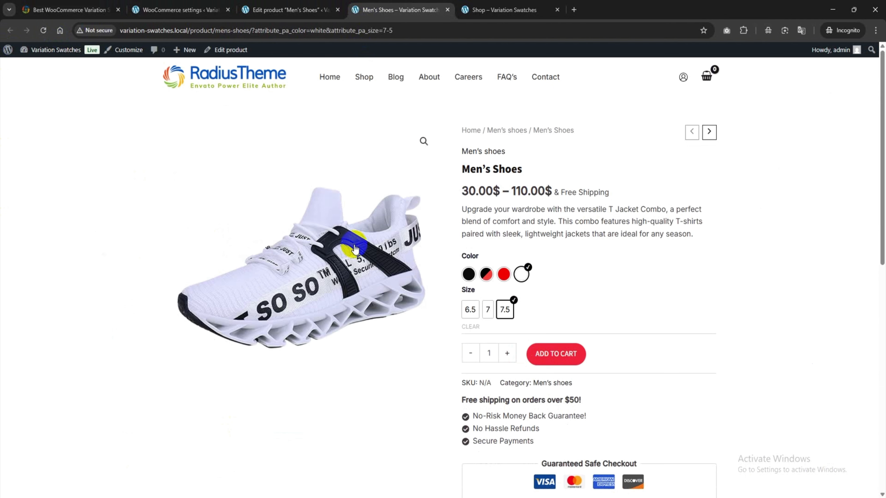
{"action": "left_click", "coordinate": [502, 275]}
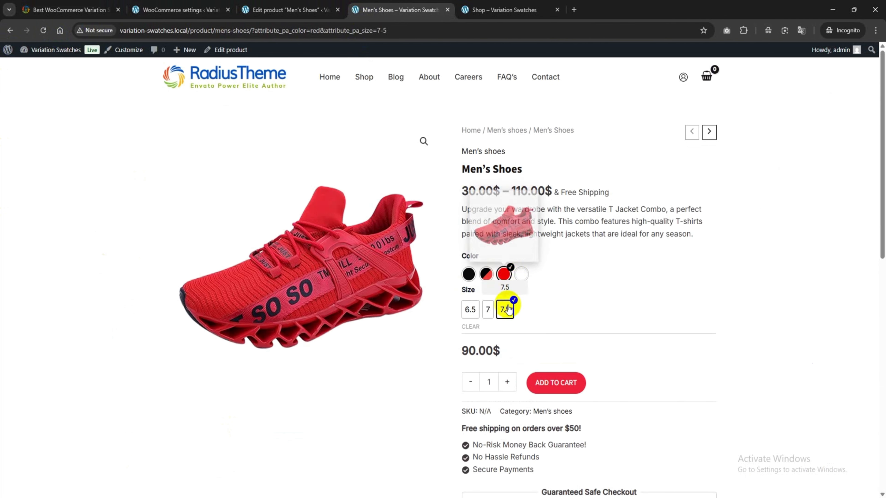
{"action": "left_click", "coordinate": [478, 309]}
{"action": "left_click", "coordinate": [469, 274]}
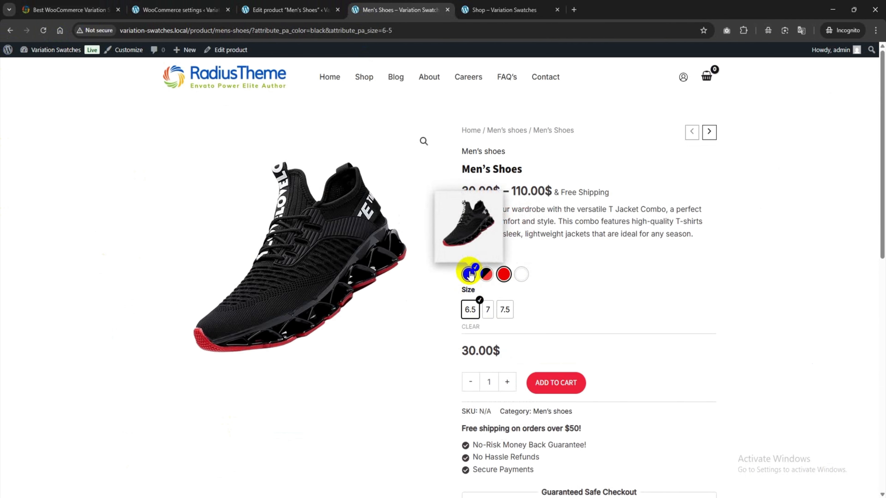
{"action": "left_click", "coordinate": [503, 312]}
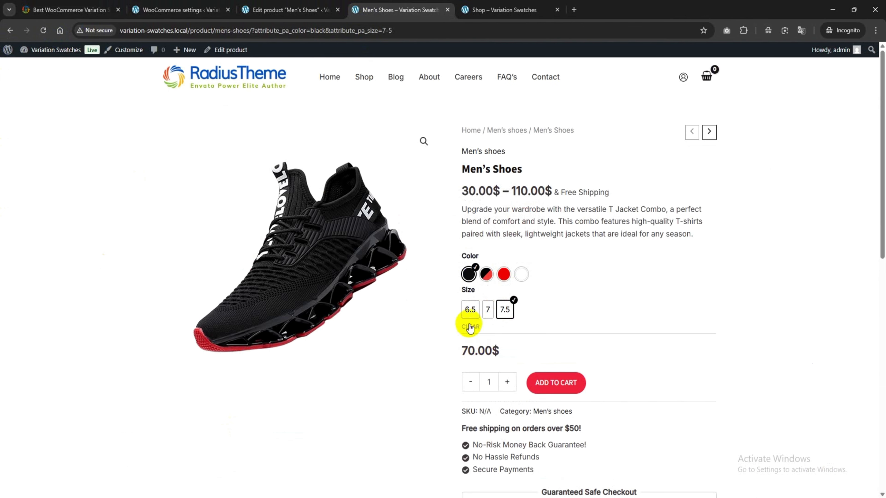
{"action": "left_click", "coordinate": [470, 327]}
{"action": "left_click", "coordinate": [504, 274]}
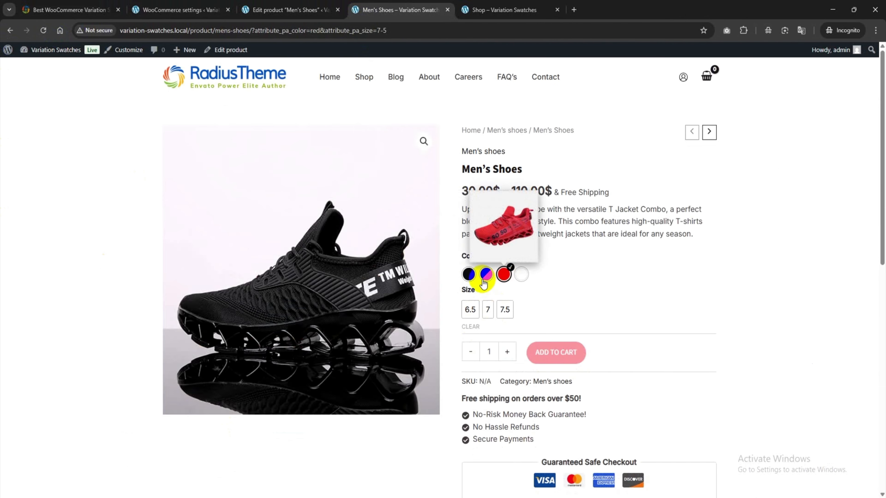
{"action": "left_click", "coordinate": [487, 310]}
{"action": "left_click", "coordinate": [472, 327]}
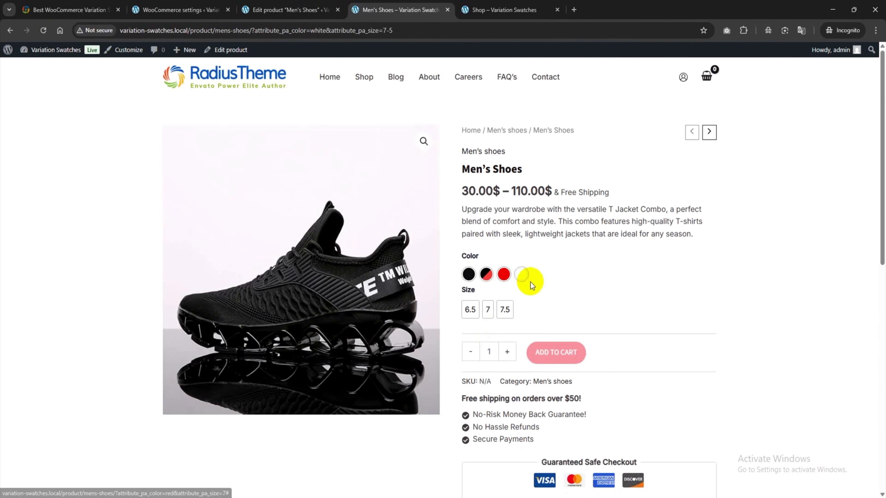
Step: Set the product page attribute display limit to 1 in the general Product Swatches settings and save
{"action": "left_click", "coordinate": [218, 5]}
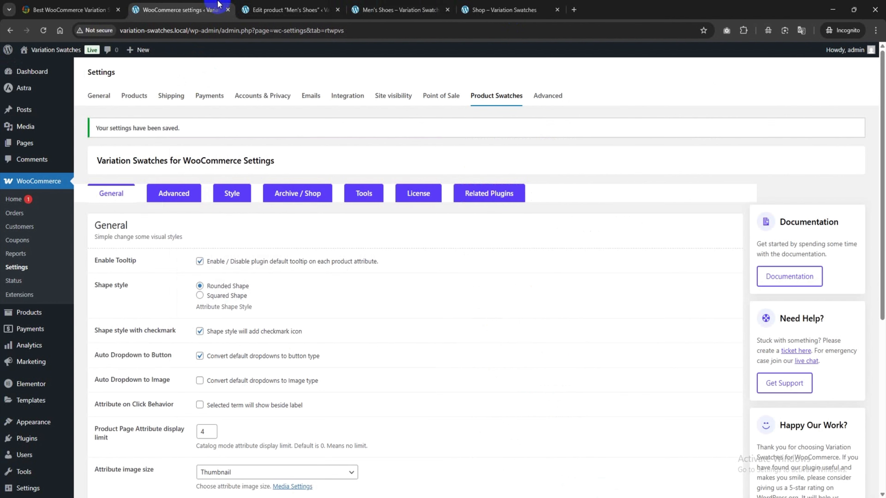
{"action": "scroll", "coordinate": [216, 314], "scroll_direction": "down", "scroll_amount": 3}
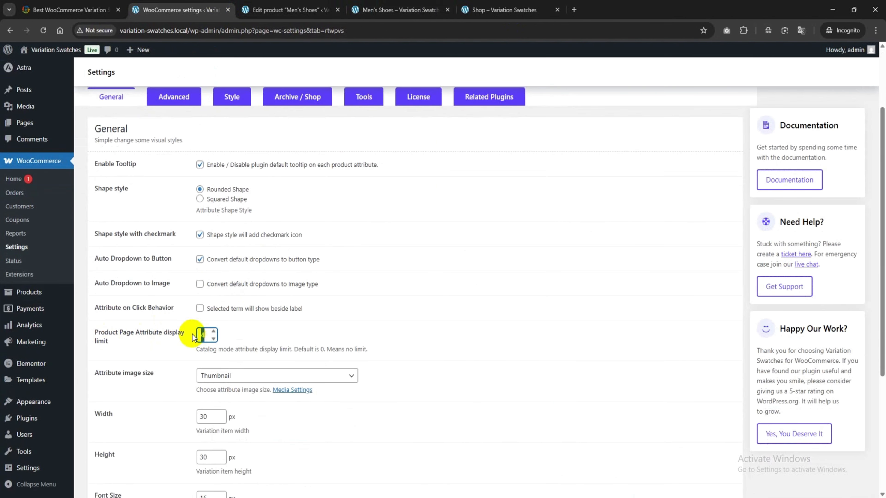
{"action": "scroll", "coordinate": [136, 452], "scroll_direction": "down", "scroll_amount": 5}
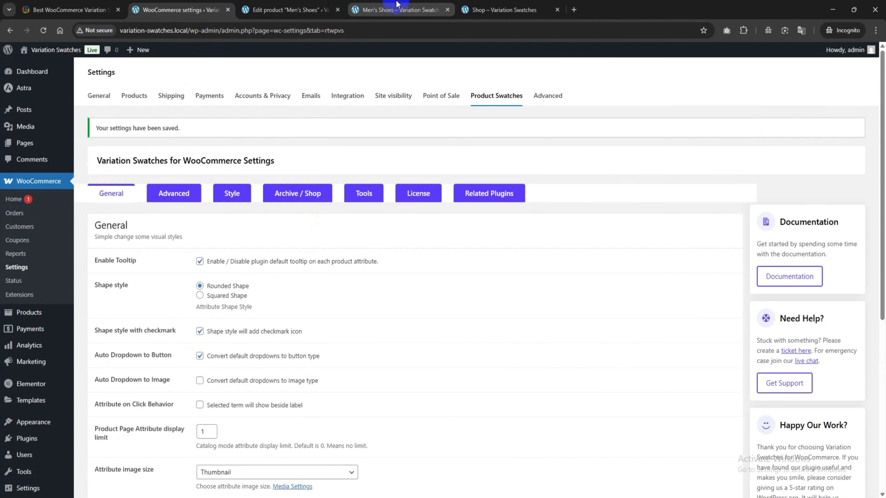
Step: Reload the Men's Shoes storefront page and expand the hidden color swatches to check the display limit
{"action": "left_click", "coordinate": [395, 8]}
{"action": "left_click", "coordinate": [44, 31]}
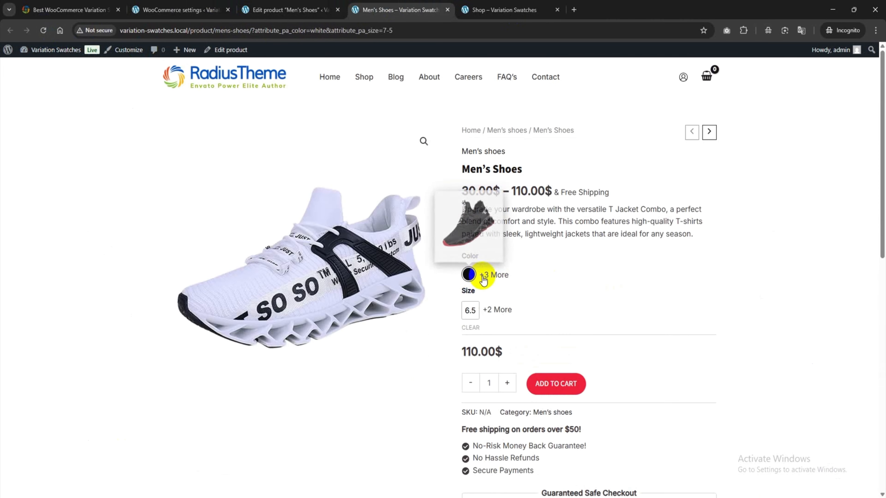
{"action": "left_click", "coordinate": [495, 275]}
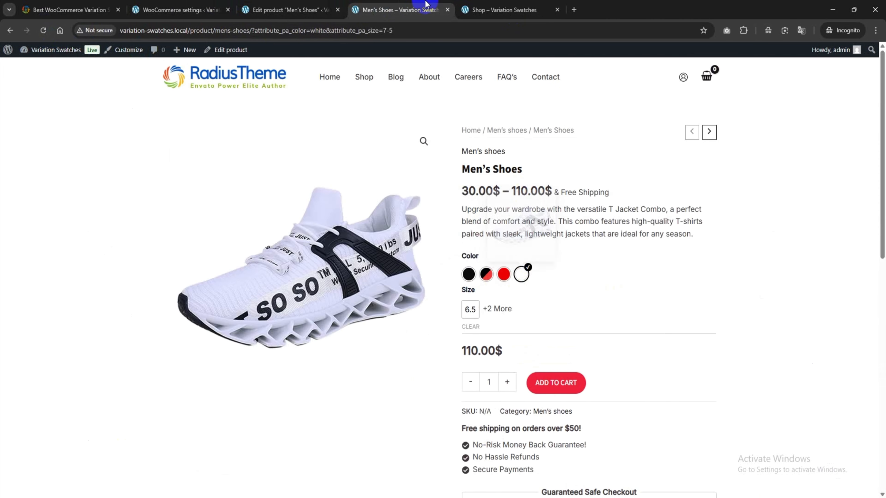
Step: Set the product page attribute display limit back to 4, look through the attribute image size options, and save
{"action": "left_click", "coordinate": [212, 5]}
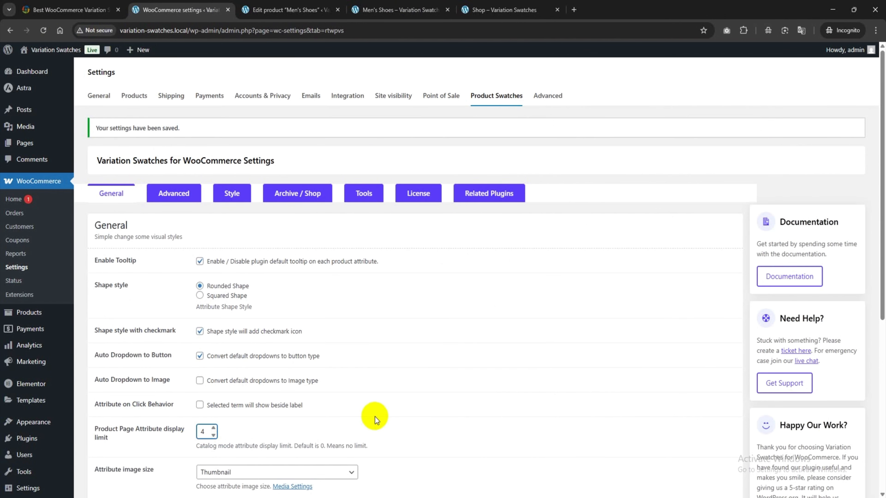
{"action": "scroll", "coordinate": [370, 412], "scroll_direction": "down", "scroll_amount": 2}
{"action": "scroll", "coordinate": [369, 407], "scroll_direction": "down", "scroll_amount": 3}
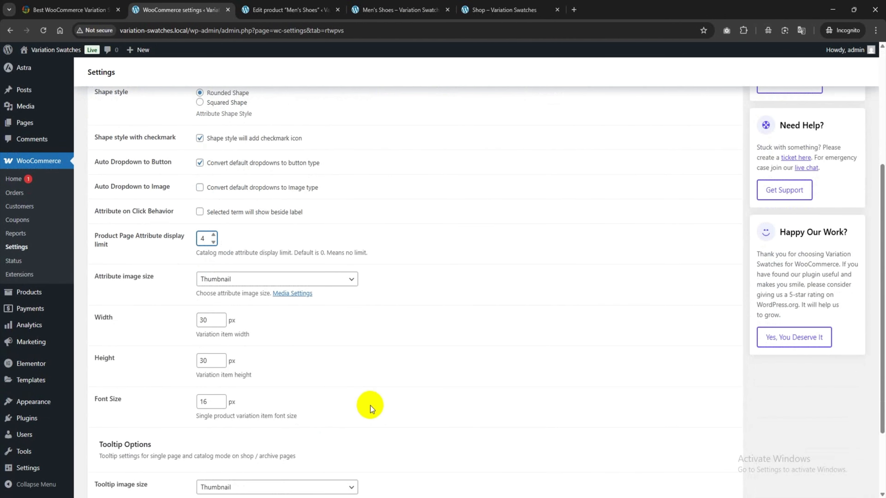
{"action": "left_click", "coordinate": [217, 279]}
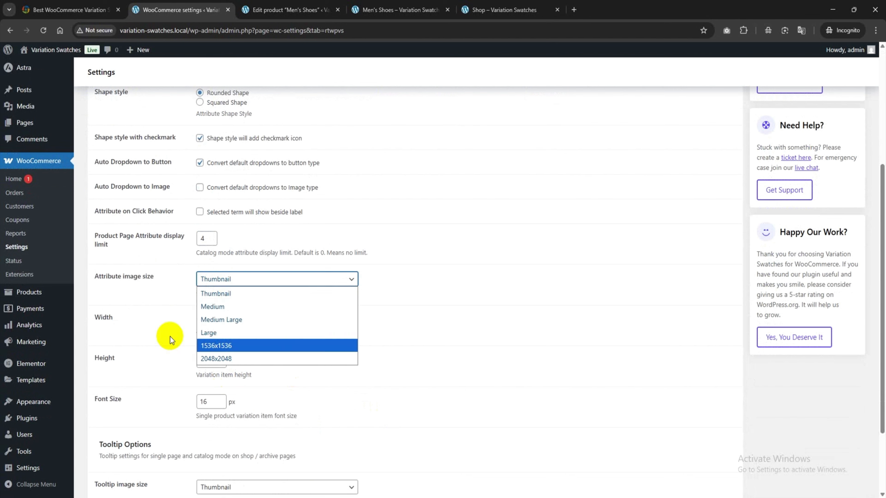
{"action": "left_click", "coordinate": [140, 314]}
{"action": "scroll", "coordinate": [214, 394], "scroll_direction": "down", "scroll_amount": 3}
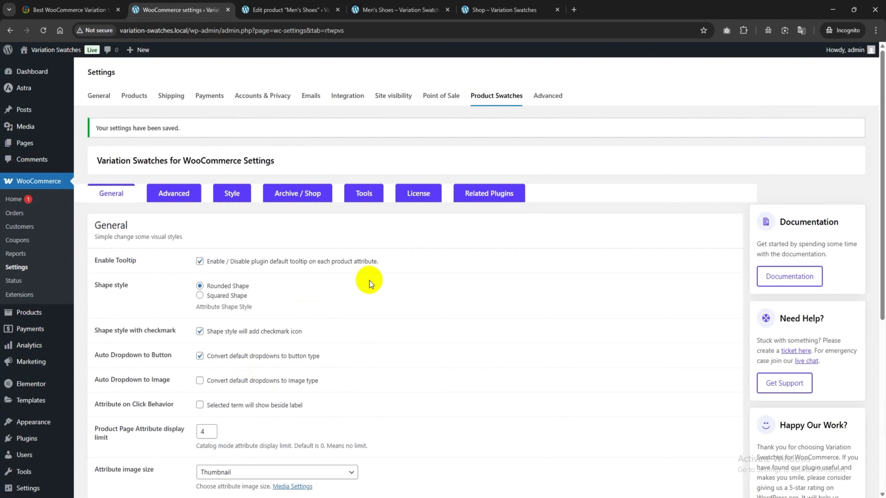
Step: Review the Advanced and Style sections of the Product Swatches settings, including the tooltip, hover and selected item styling options
{"action": "left_click", "coordinate": [171, 198]}
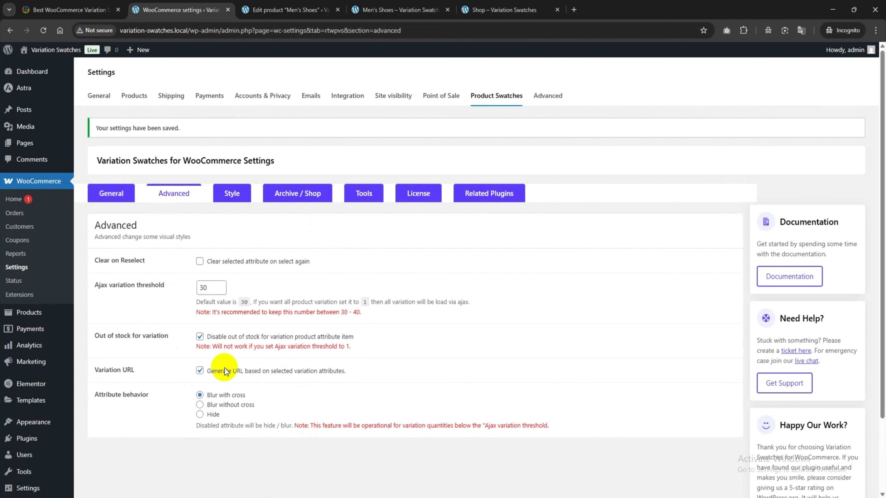
{"action": "left_click", "coordinate": [232, 193]}
{"action": "scroll", "coordinate": [204, 287], "scroll_direction": "down", "scroll_amount": 3}
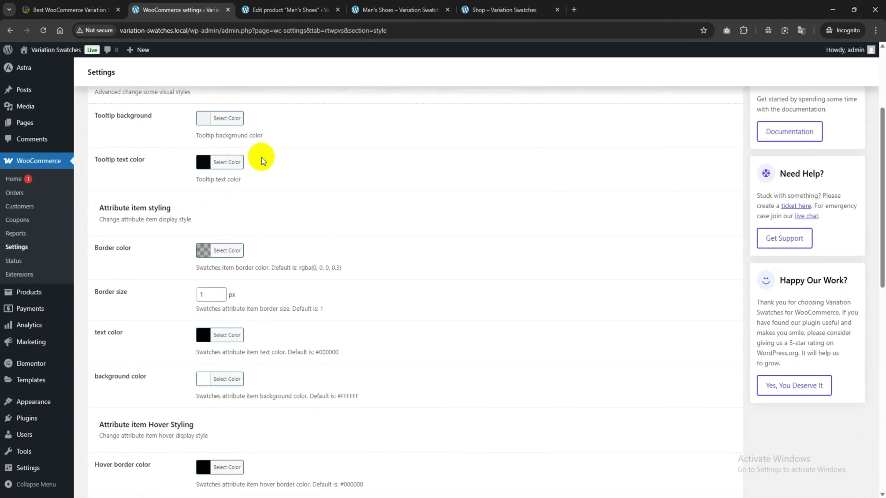
{"action": "scroll", "coordinate": [205, 378], "scroll_direction": "down", "scroll_amount": 3}
{"action": "scroll", "coordinate": [206, 401], "scroll_direction": "down", "scroll_amount": 6}
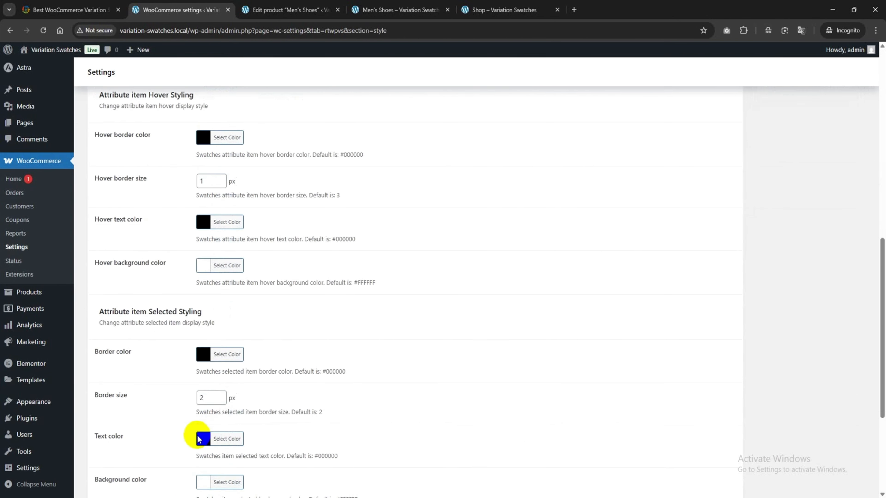
{"action": "scroll", "coordinate": [262, 446], "scroll_direction": "up", "scroll_amount": 9}
{"action": "scroll", "coordinate": [263, 445], "scroll_direction": "up", "scroll_amount": 10}
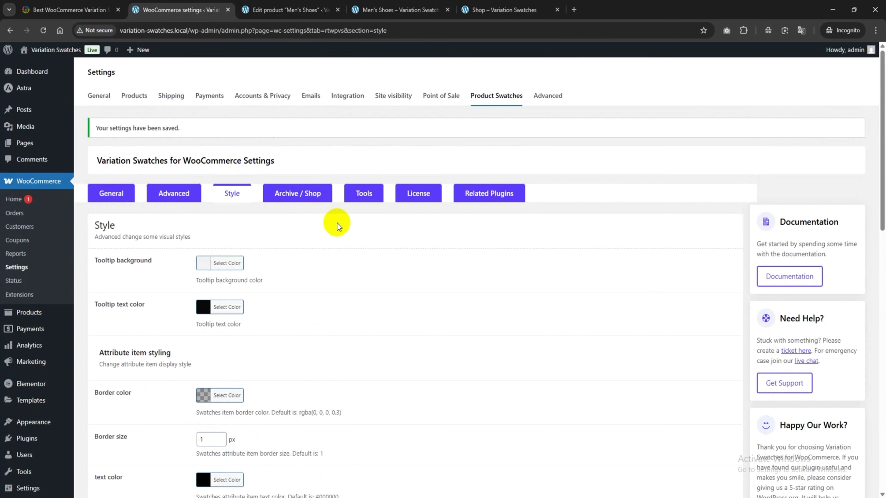
Step: Open the Archive / Shop swatch settings and reload the Shop page to examine where the swatches appear
{"action": "left_click", "coordinate": [294, 193]}
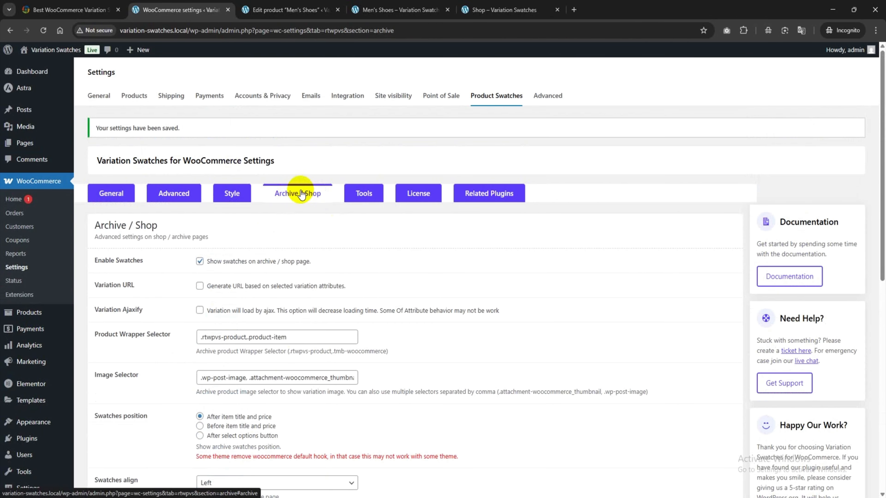
{"action": "left_click", "coordinate": [508, 4]}
{"action": "left_click", "coordinate": [37, 31]}
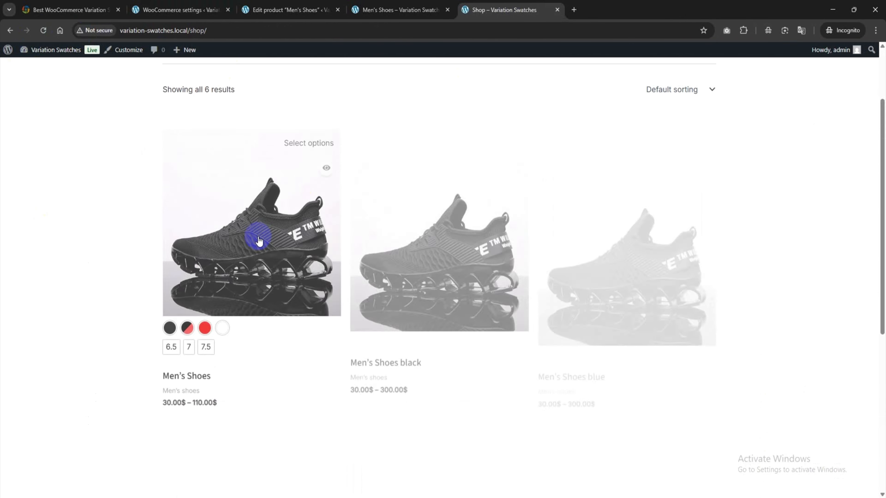
{"action": "mouse_move", "coordinate": [189, 316]}
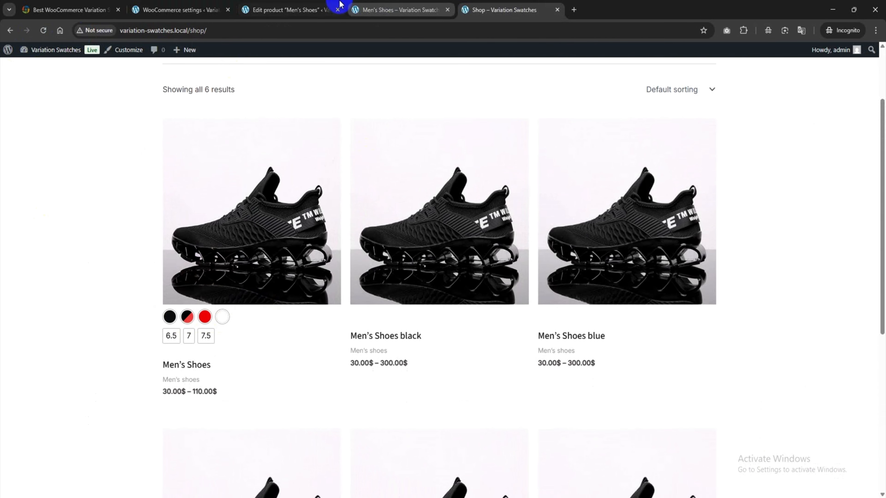
Step: Set the archive swatches position to After select options button in the Archive / Shop settings and save
{"action": "left_click", "coordinate": [210, 5]}
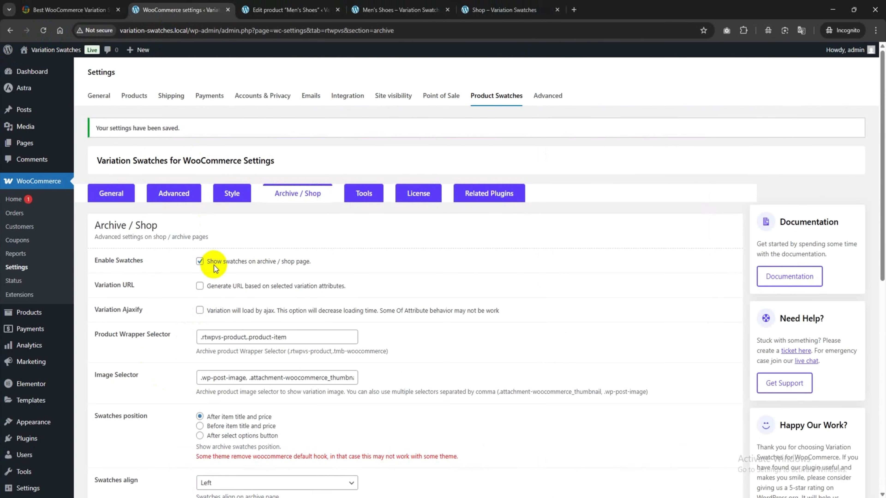
{"action": "scroll", "coordinate": [189, 279], "scroll_direction": "down", "scroll_amount": 1}
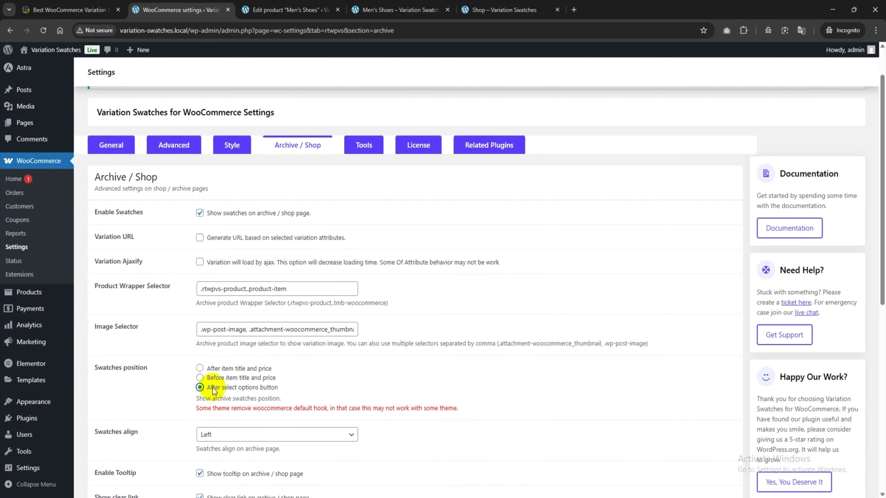
{"action": "scroll", "coordinate": [216, 391], "scroll_direction": "down", "scroll_amount": 3}
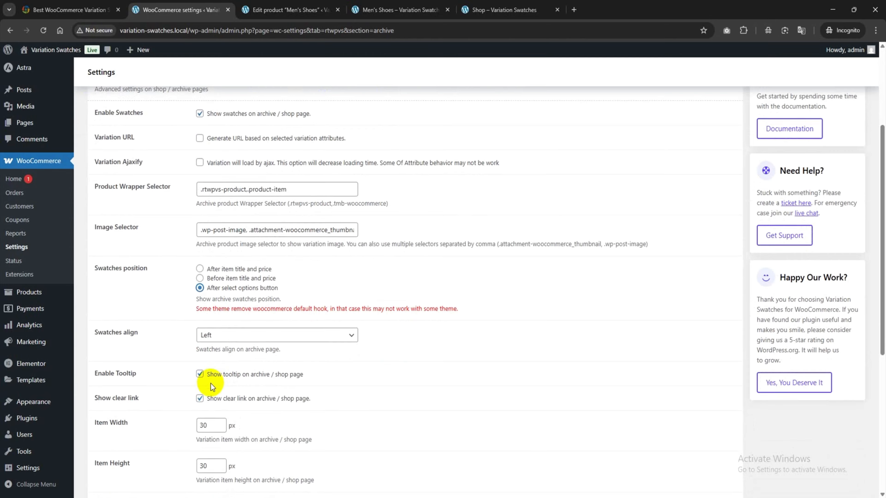
{"action": "scroll", "coordinate": [214, 388], "scroll_direction": "down", "scroll_amount": 8}
{"action": "scroll", "coordinate": [213, 386], "scroll_direction": "down", "scroll_amount": 1}
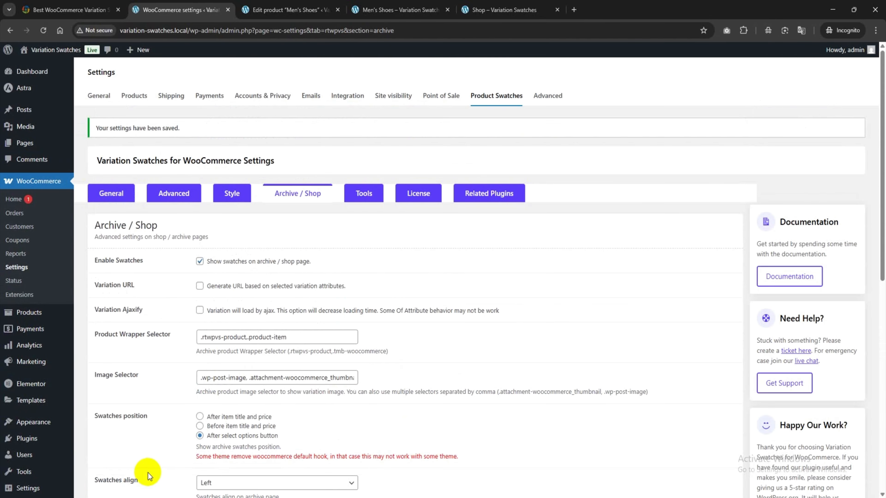
Step: Reload the Shop page and check the position of the swatches under the Men's Shoes product
{"action": "left_click", "coordinate": [397, 10]}
{"action": "left_click", "coordinate": [58, 49]}
{"action": "left_click", "coordinate": [517, 5]}
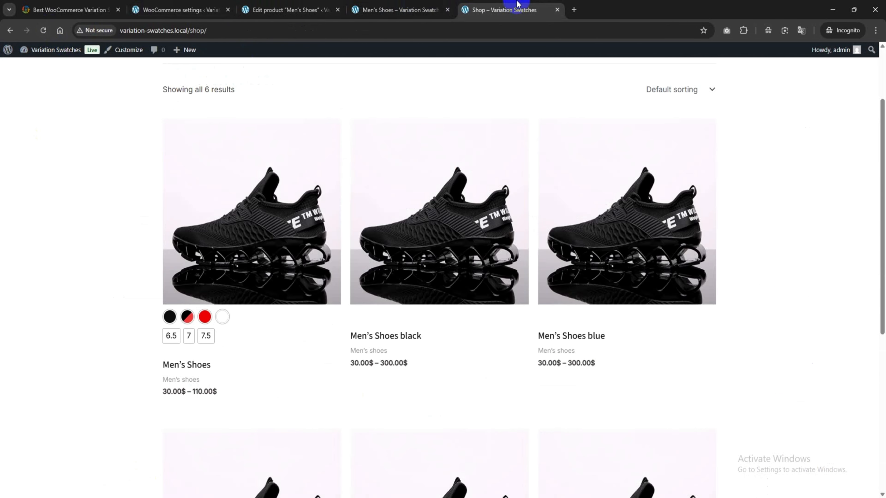
{"action": "left_click", "coordinate": [43, 32]}
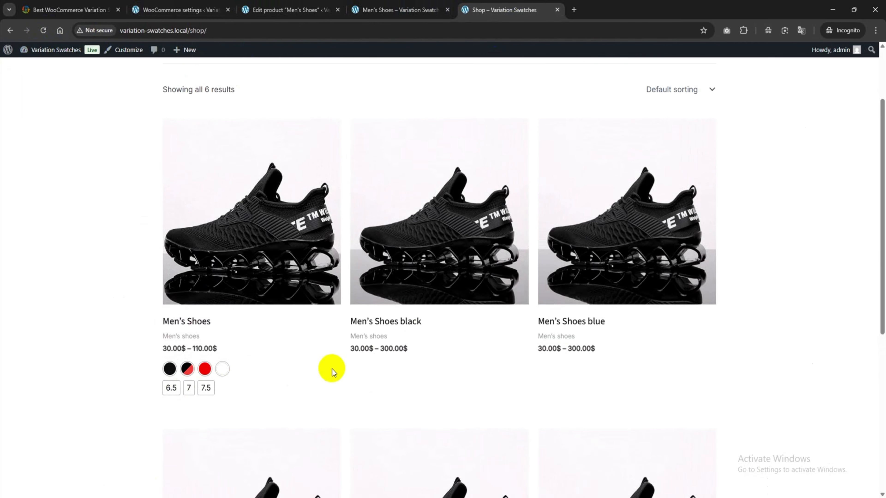
Step: Set the archive swatches alignment to Center, save, and check the alignment on the reloaded Shop page
{"action": "left_click", "coordinate": [191, 4]}
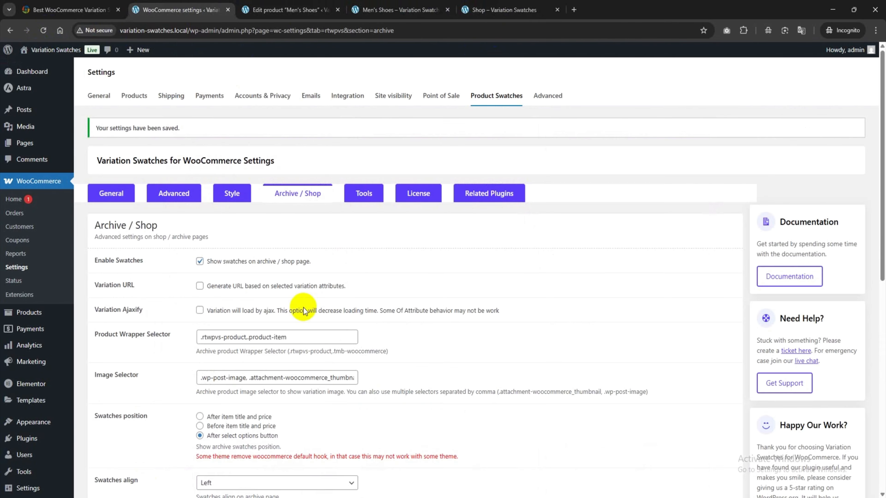
{"action": "scroll", "coordinate": [296, 308], "scroll_direction": "down", "scroll_amount": 4}
{"action": "left_click", "coordinate": [219, 346]}
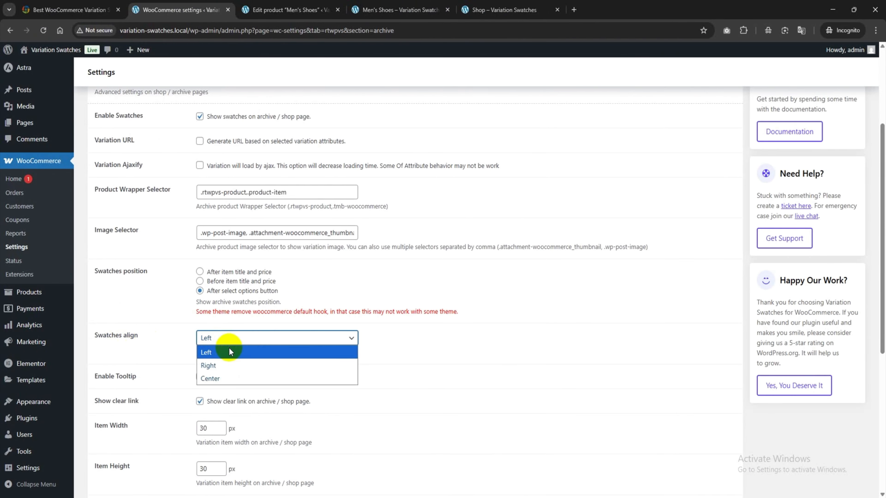
{"action": "left_click", "coordinate": [224, 377]}
{"action": "scroll", "coordinate": [233, 379], "scroll_direction": "down", "scroll_amount": 8}
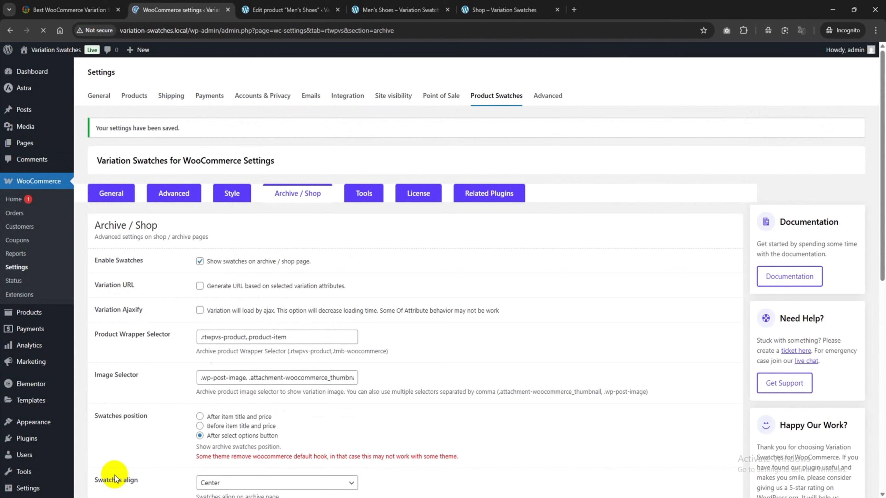
{"action": "left_click", "coordinate": [495, 10]}
{"action": "left_click", "coordinate": [42, 30]}
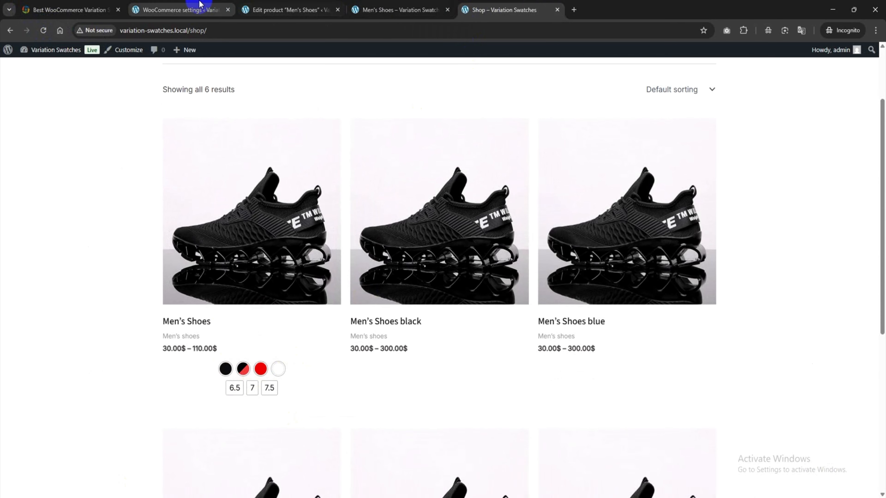
Step: Set the archive swatches alignment back to Left and save the Archive / Shop settings
{"action": "left_click", "coordinate": [193, 5]}
{"action": "scroll", "coordinate": [363, 277], "scroll_direction": "down", "scroll_amount": 5}
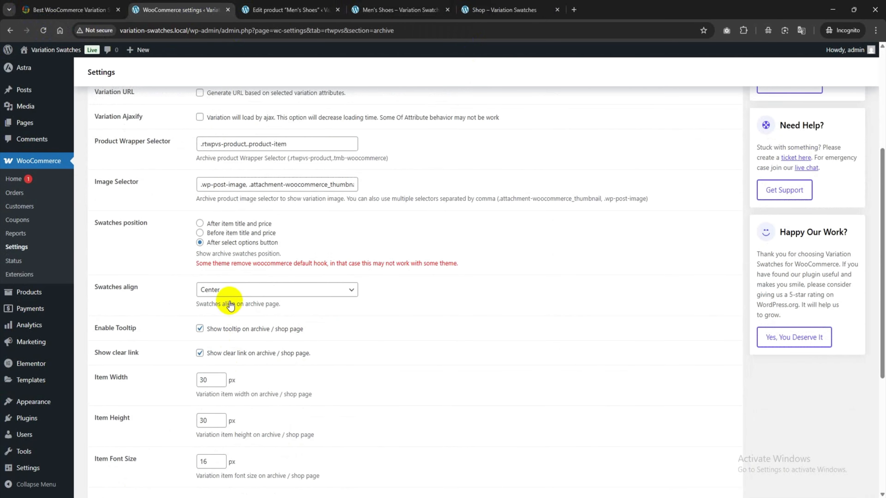
{"action": "left_click", "coordinate": [224, 292]}
{"action": "left_click", "coordinate": [209, 306]}
{"action": "scroll", "coordinate": [204, 339], "scroll_direction": "down", "scroll_amount": 6}
{"action": "left_click", "coordinate": [117, 477]}
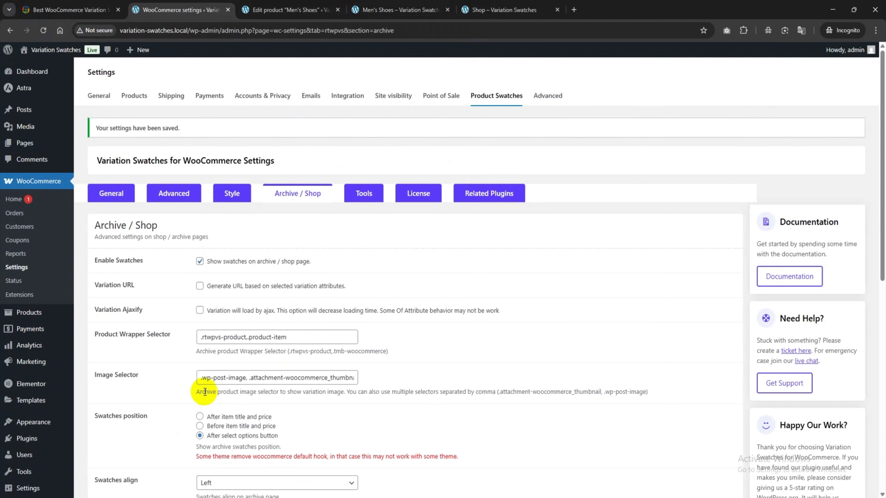
Step: Review the Tools and Related Plugins sections of the Product Swatches settings
{"action": "left_click", "coordinate": [366, 196]}
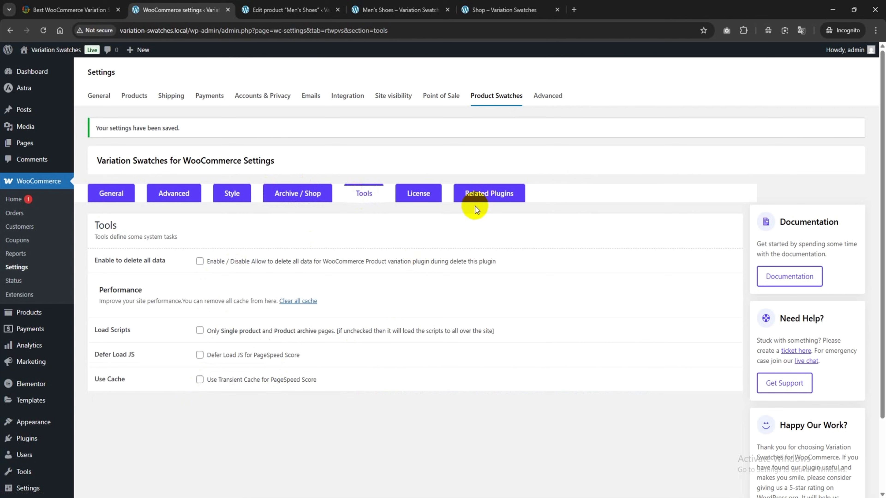
{"action": "left_click", "coordinate": [476, 193]}
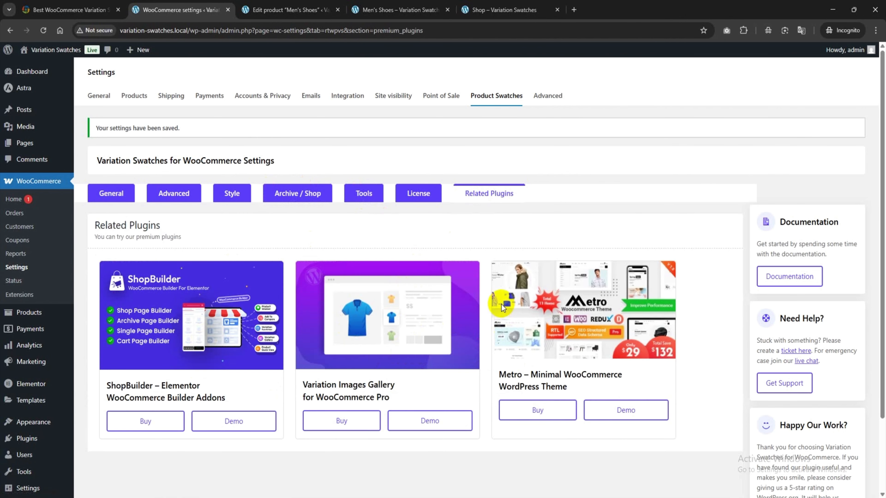
Step: Open the Men's Shoes product from the Shop page, select the Black color and size 6.5, and add it to the cart
{"action": "left_click", "coordinate": [537, 5]}
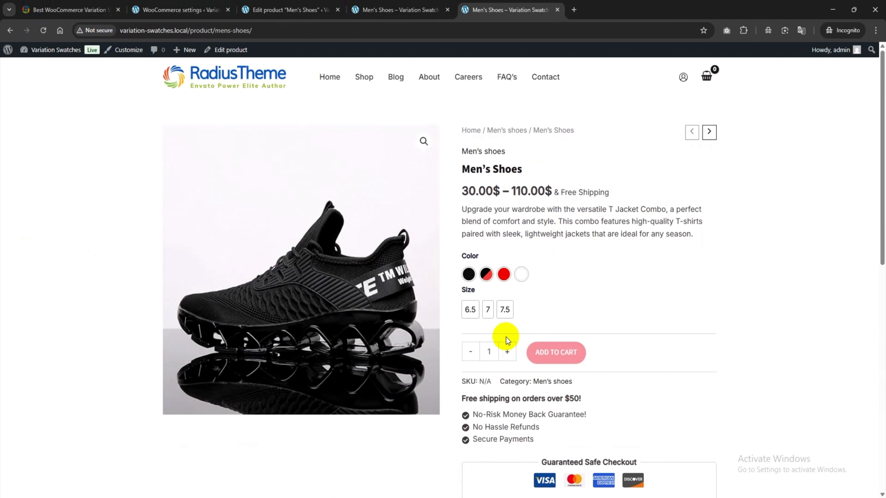
{"action": "left_click", "coordinate": [469, 274]}
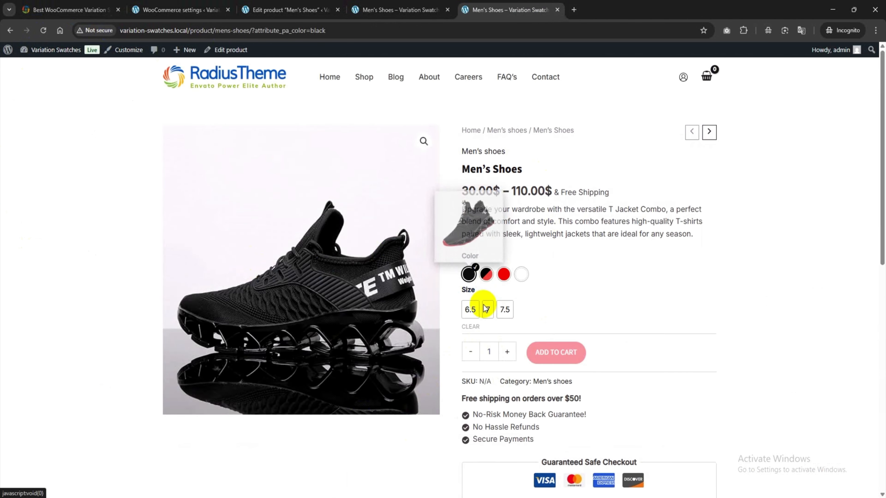
{"action": "left_click", "coordinate": [469, 310]}
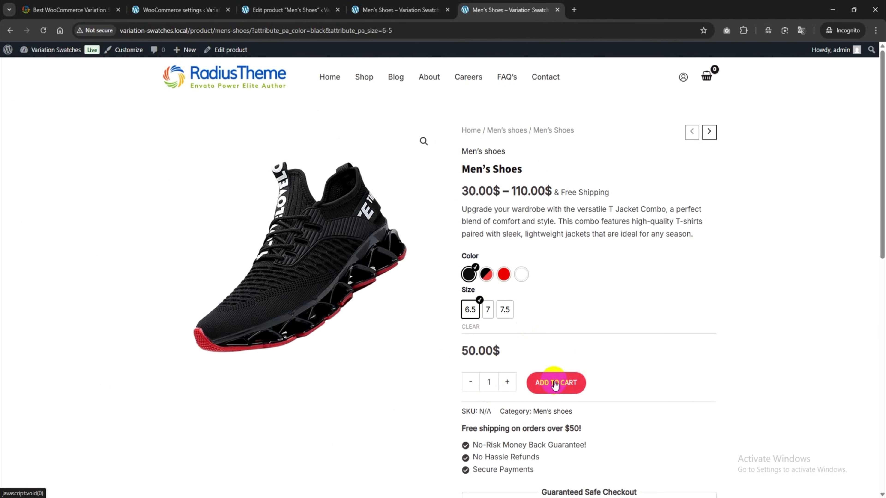
{"action": "left_click", "coordinate": [555, 386]}
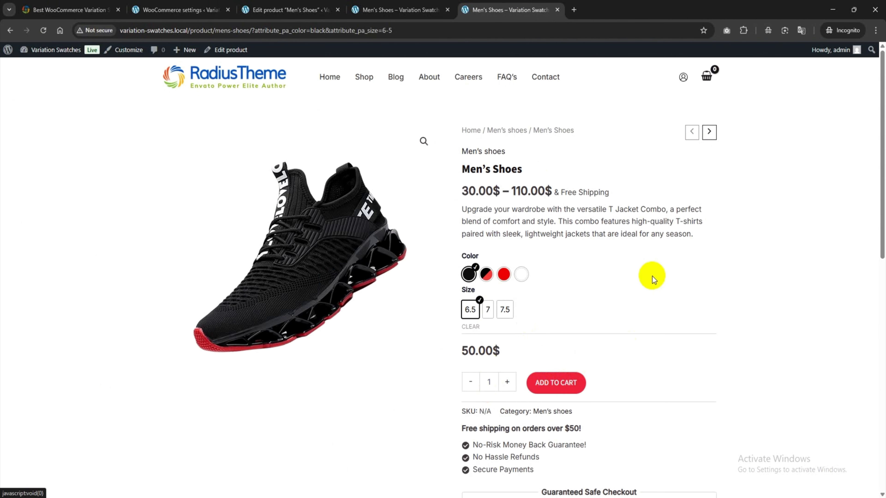